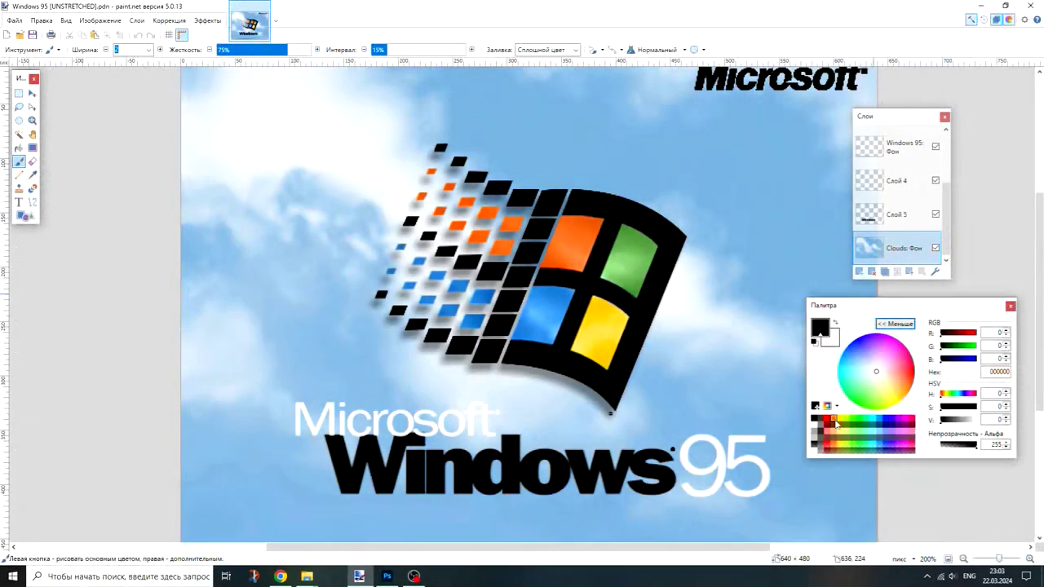
Step: Paint a thick yellow stroke across the clouds behind the logo, then bring up Photoshop
{"action": "left_click", "coordinate": [841, 420]}
{"action": "type", "text": "76"}
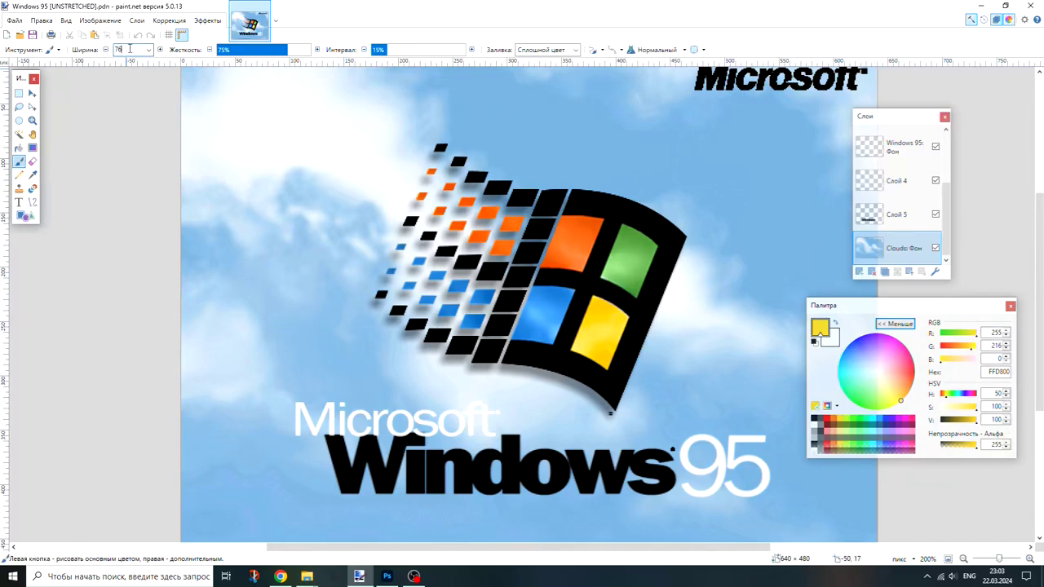
{"action": "mouse_move", "coordinate": [237, 216]}
{"action": "left_mouse_down"}
{"action": "mouse_move", "coordinate": [755, 218]}
{"action": "mouse_move", "coordinate": [852, 273]}
{"action": "left_mouse_up"}
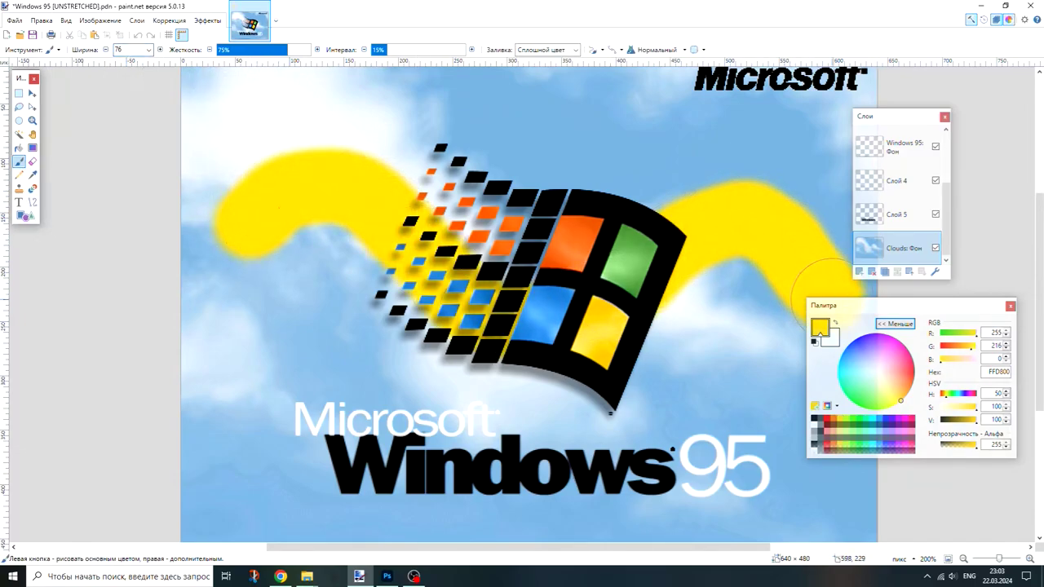
{"action": "left_click", "coordinate": [395, 581]}
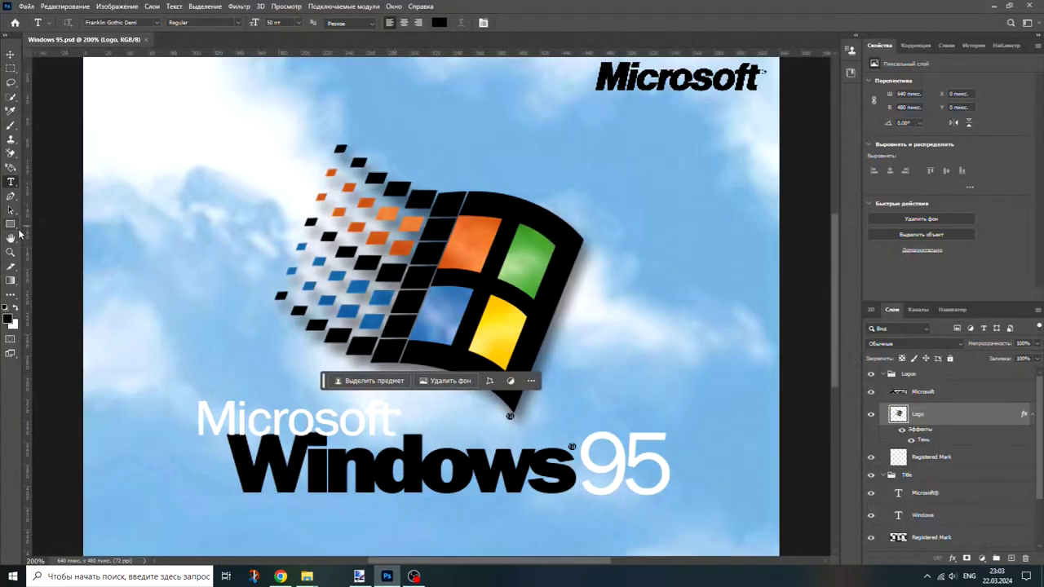
Step: Set up the Photoshop brush and make bright yellow the foreground colour
{"action": "left_click", "coordinate": [9, 127]}
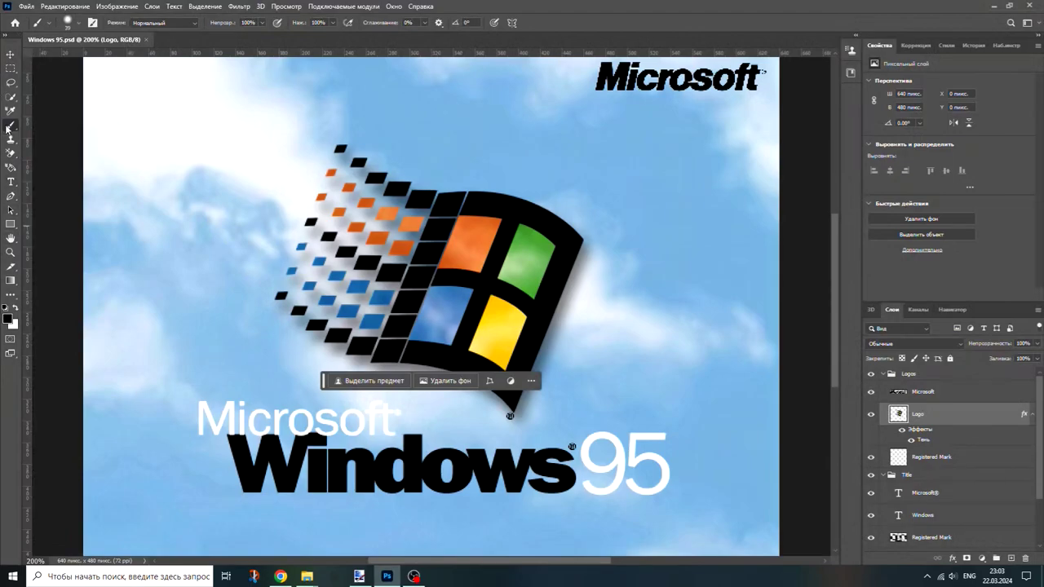
{"action": "left_click", "coordinate": [79, 24]}
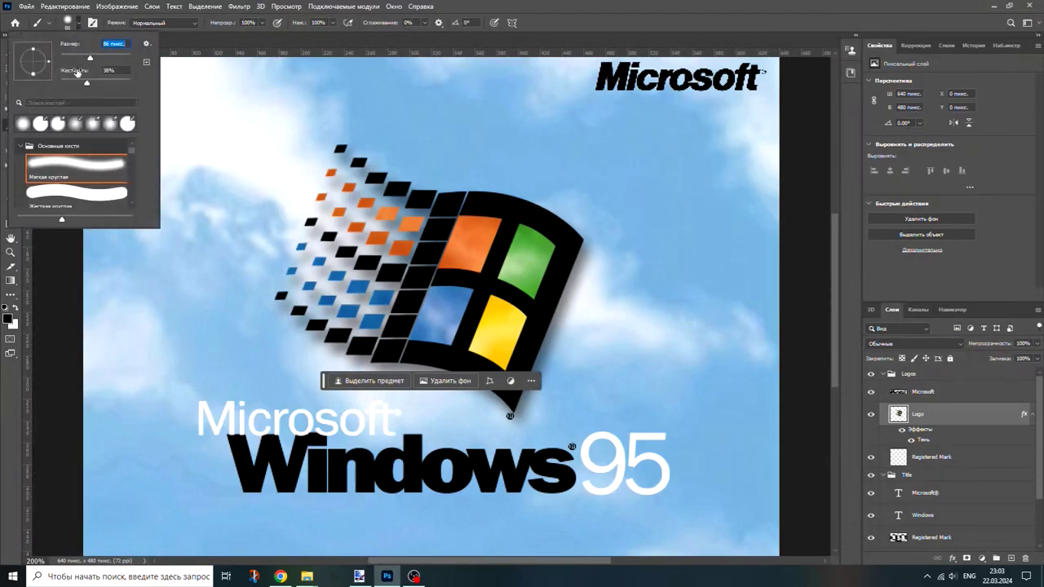
{"action": "key", "text": "Return"}
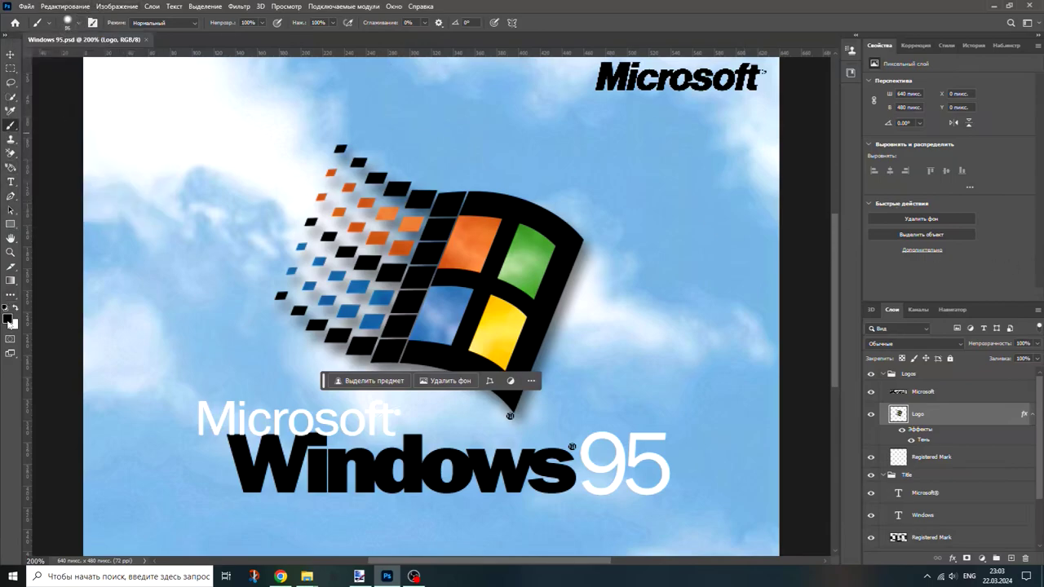
{"action": "left_click", "coordinate": [7, 319]}
{"action": "left_click", "coordinate": [314, 359]}
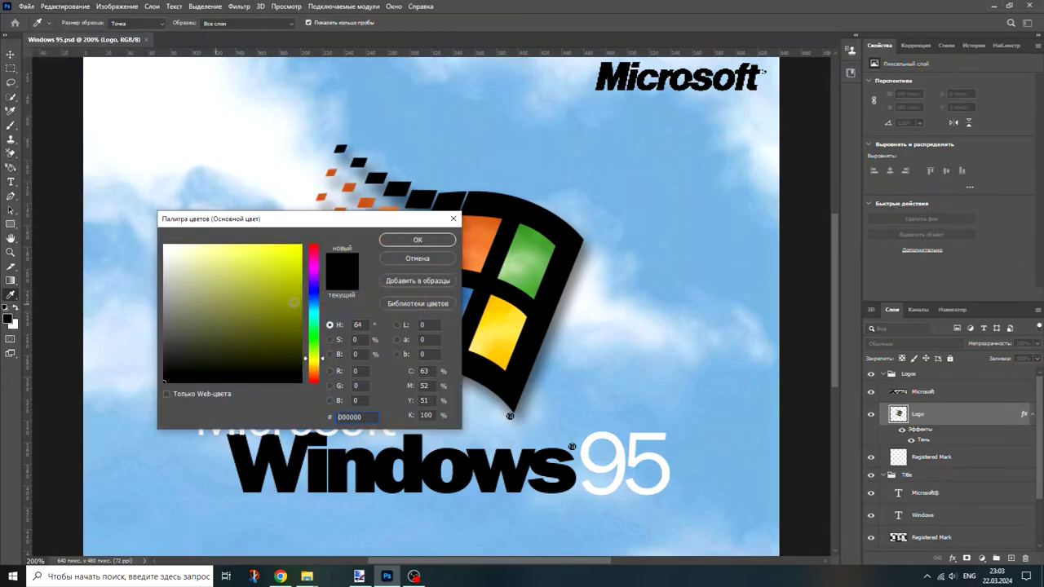
{"action": "left_click", "coordinate": [301, 244]}
{"action": "left_click", "coordinate": [417, 240]}
Step: Undo the stray stroke on the logo and repaint the yellow stroke on the Background layer
{"action": "left_click_drag", "start_coordinate": [128, 226], "coordinate": [308, 289]}
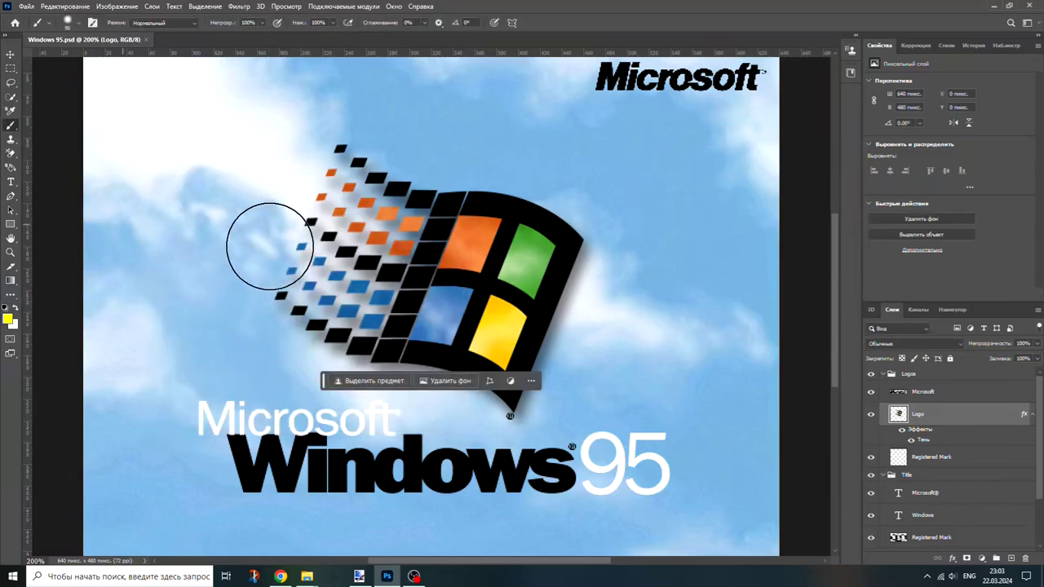
{"action": "left_click", "coordinate": [65, 6]}
{"action": "left_click", "coordinate": [72, 16]}
{"action": "scroll", "coordinate": [942, 485], "scroll_direction": "down", "scroll_amount": 2}
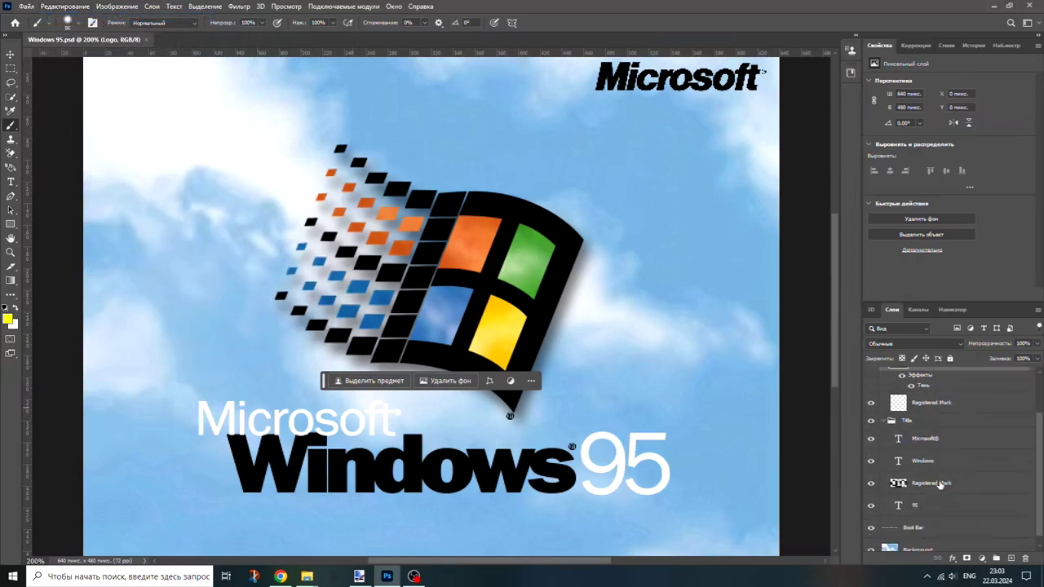
{"action": "left_click", "coordinate": [909, 548]}
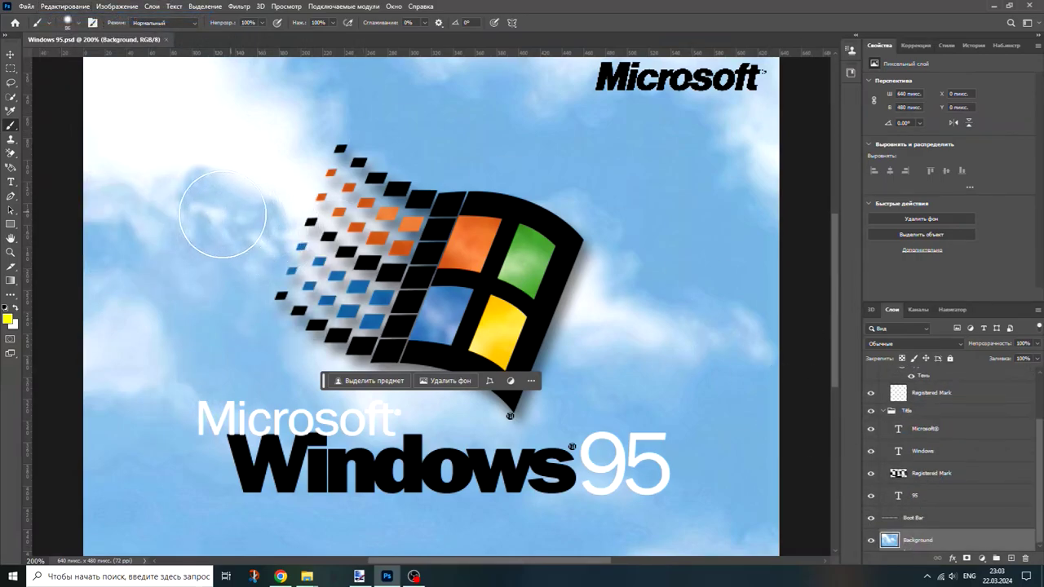
{"action": "left_click_drag", "start_coordinate": [142, 235], "coordinate": [804, 361]}
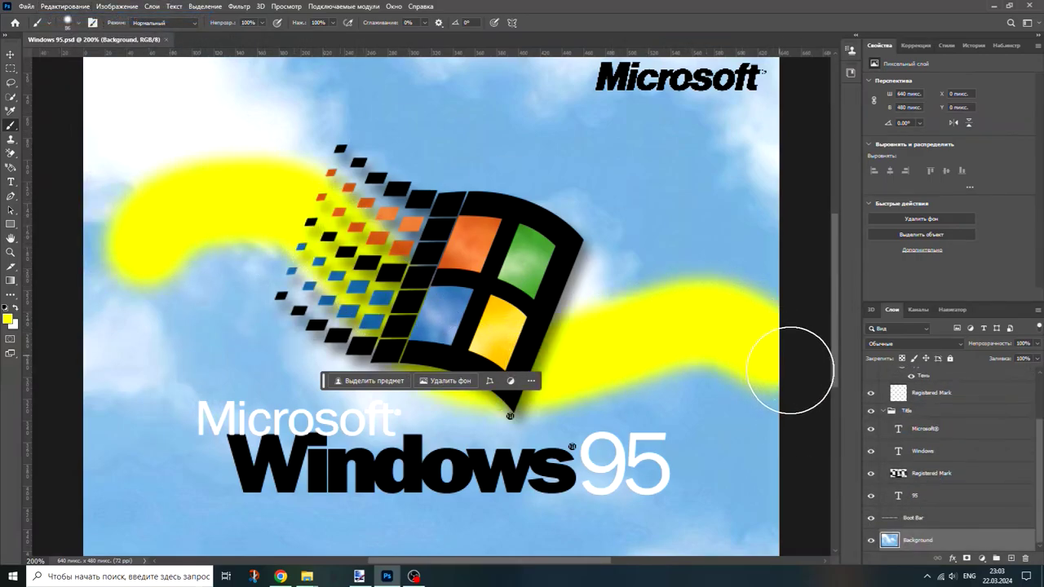
{"action": "left_click", "coordinate": [359, 577]}
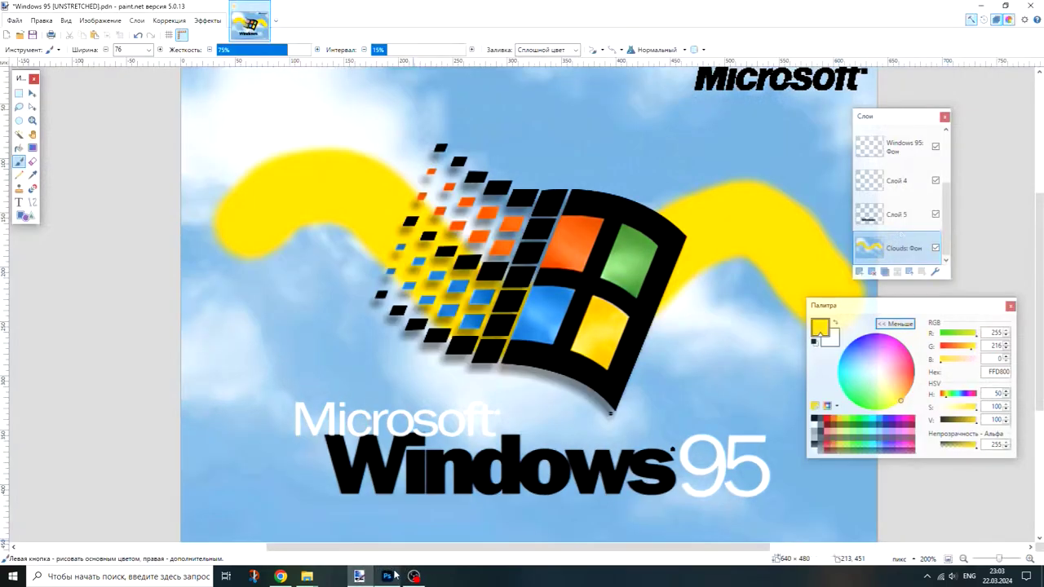
Step: Select layer Слой 5, with brush width 15 and white as the painting colour
{"action": "left_click", "coordinate": [387, 576]}
{"action": "left_click", "coordinate": [359, 577]}
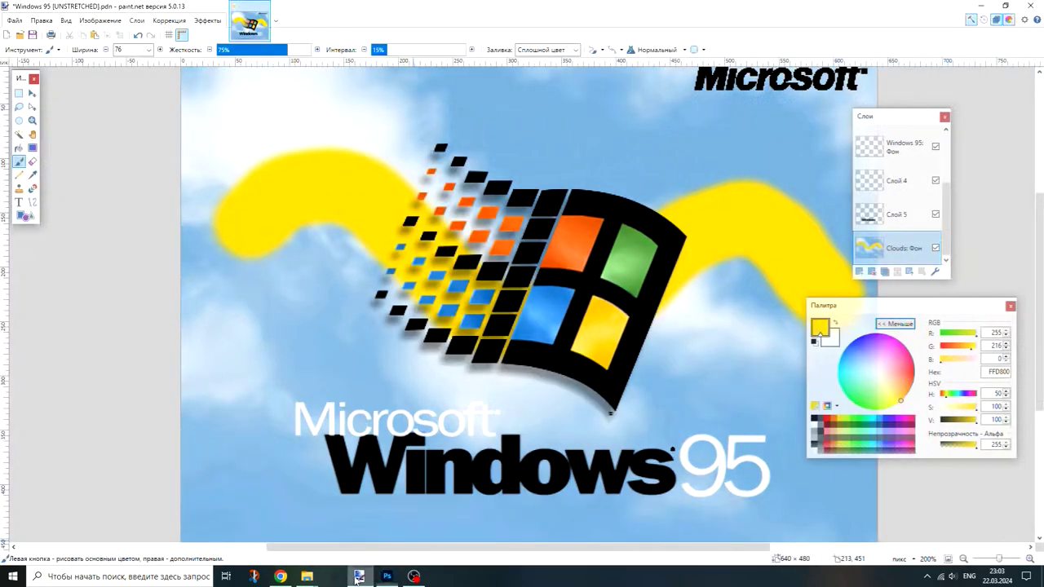
{"action": "left_click", "coordinate": [892, 218]}
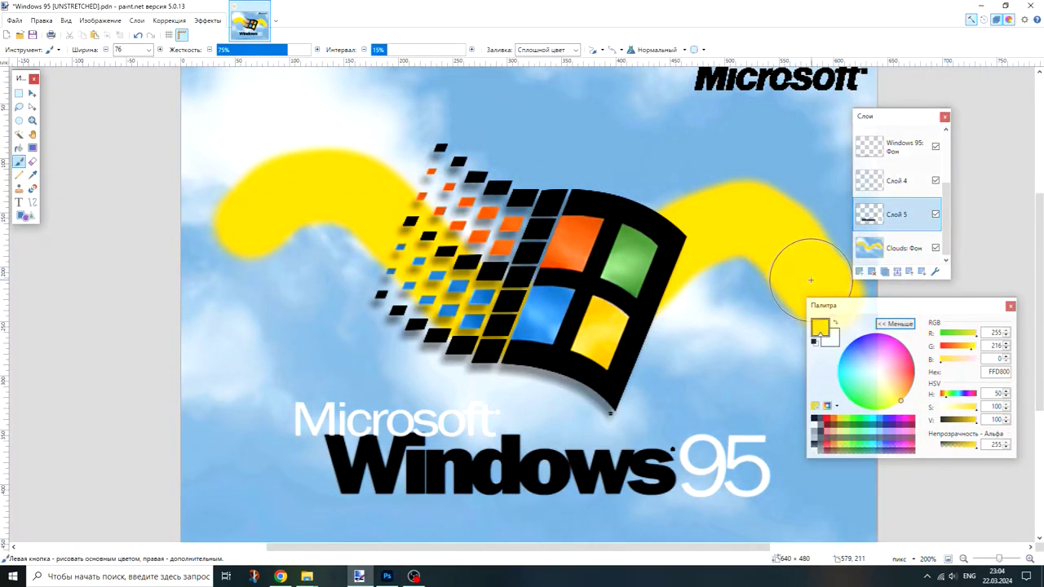
{"action": "double_click", "coordinate": [123, 50]}
{"action": "type", "text": "15"}
{"action": "left_click", "coordinate": [817, 426]}
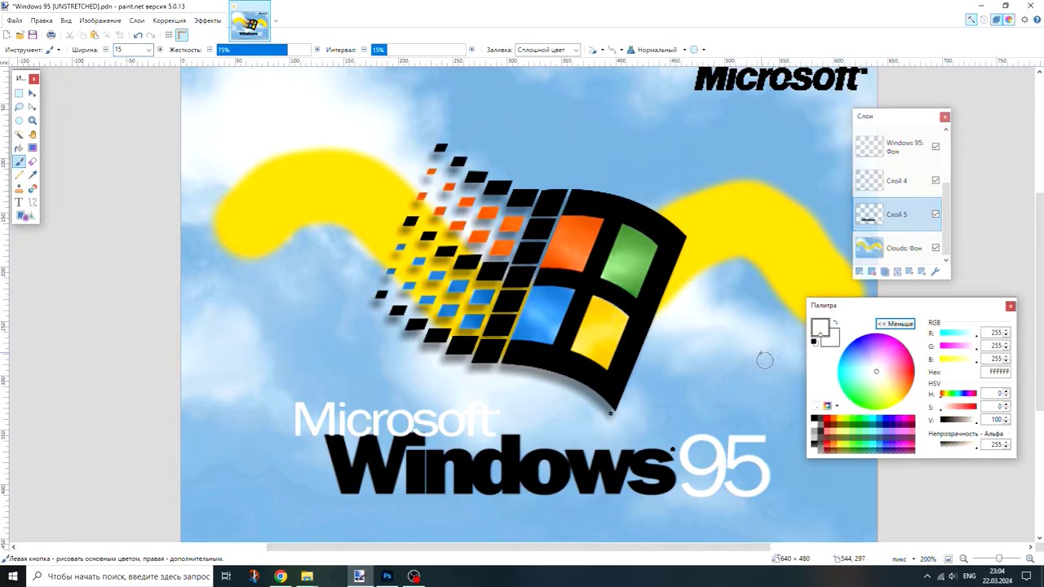
{"action": "scroll", "coordinate": [762, 362], "scroll_direction": "down", "scroll_amount": 2}
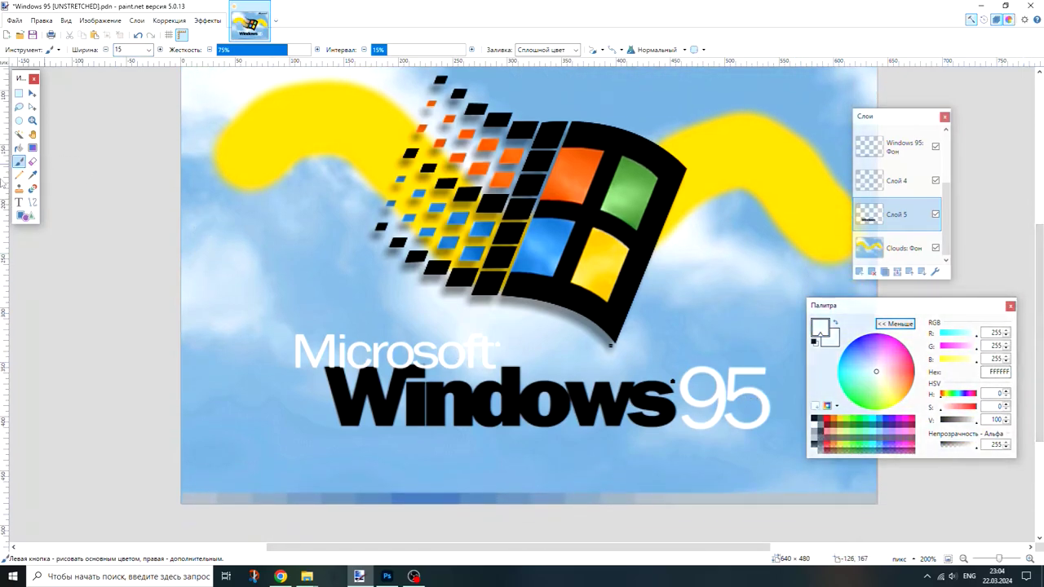
Step: Choose the Text tool with the Franklin Gothic Book font at size 56
{"action": "left_click", "coordinate": [18, 202]}
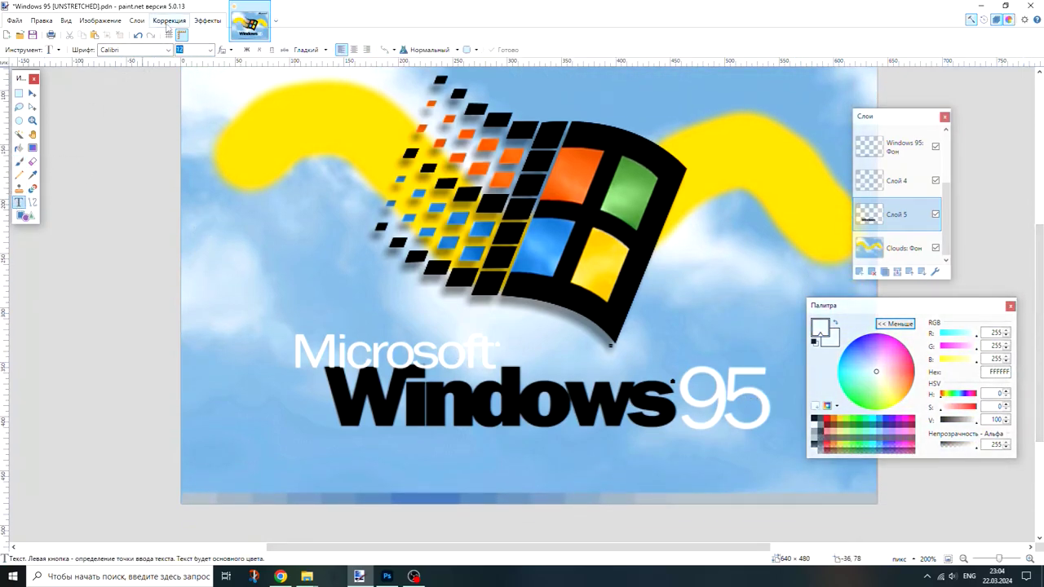
{"action": "left_click", "coordinate": [145, 52]}
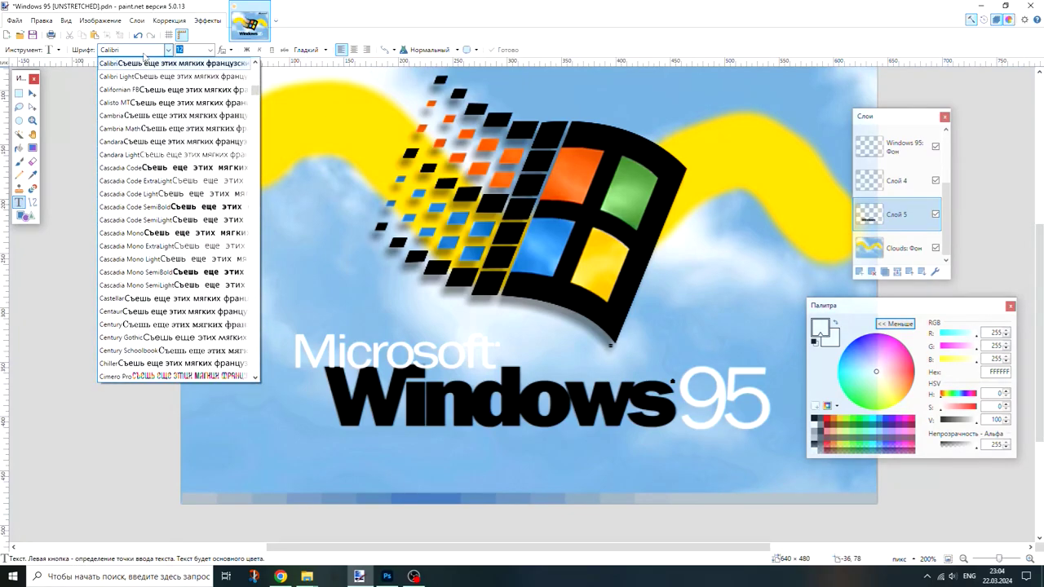
{"action": "scroll", "coordinate": [151, 216], "scroll_direction": "down", "scroll_amount": 5}
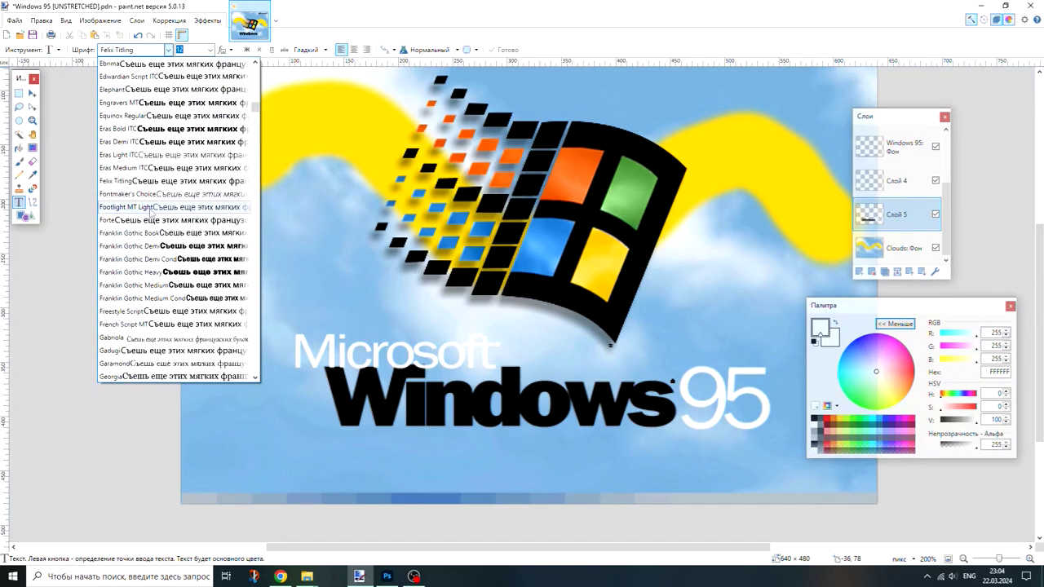
{"action": "scroll", "coordinate": [151, 216], "scroll_direction": "down", "scroll_amount": 6}
{"action": "scroll", "coordinate": [151, 216], "scroll_direction": "down", "scroll_amount": 6}
{"action": "scroll", "coordinate": [150, 216], "scroll_direction": "down", "scroll_amount": 6}
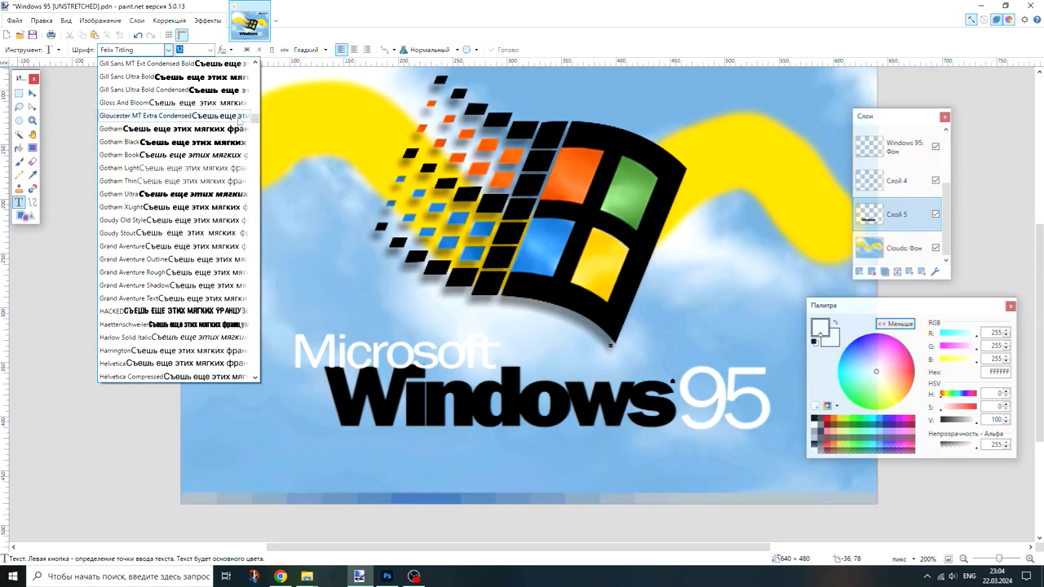
{"action": "scroll", "coordinate": [256, 121], "scroll_direction": "up", "scroll_amount": 2}
{"action": "scroll", "coordinate": [255, 121], "scroll_direction": "up", "scroll_amount": 3}
{"action": "scroll", "coordinate": [256, 121], "scroll_direction": "up", "scroll_amount": 2}
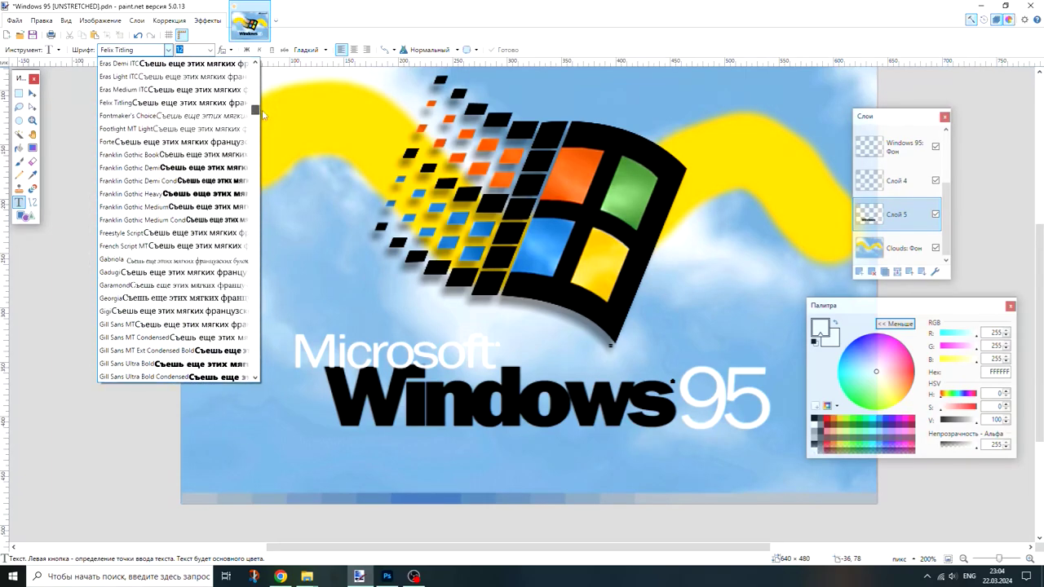
{"action": "left_click", "coordinate": [191, 155]}
{"action": "type", "text": "56"}
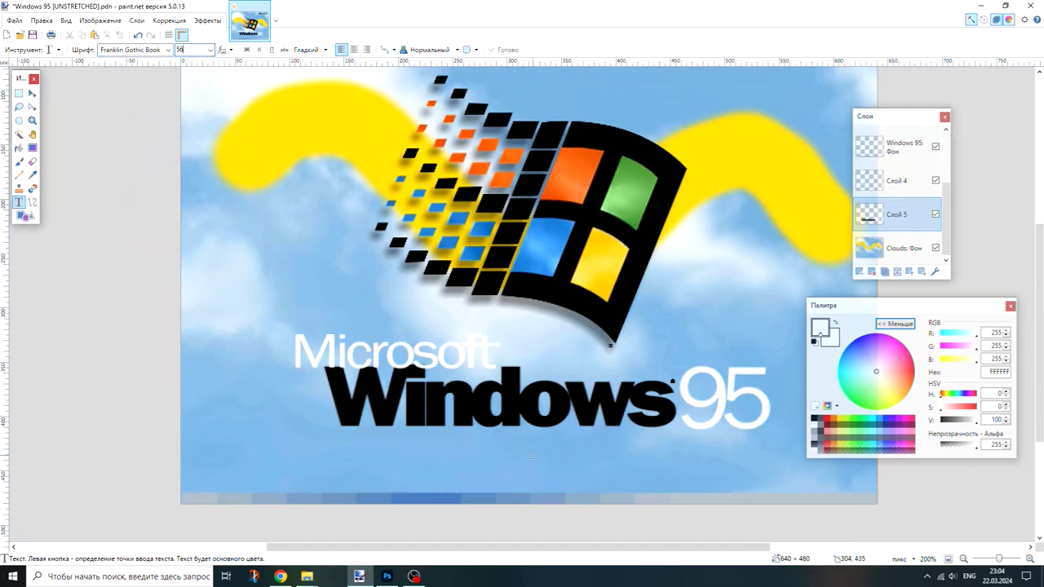
Step: Type a trial '83' below the logo, move it under 95, then delete it
{"action": "left_click", "coordinate": [630, 463]}
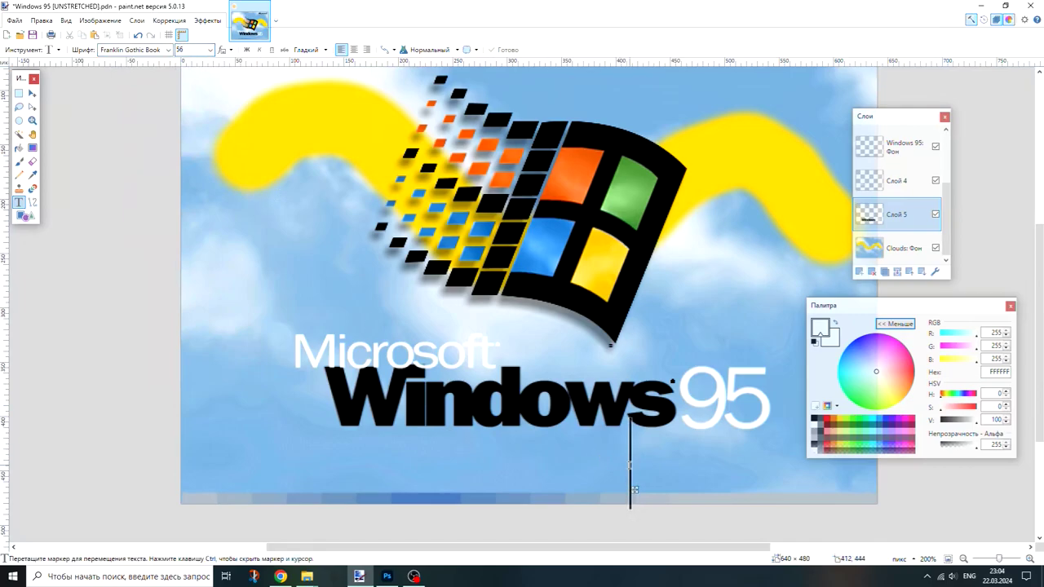
{"action": "type", "text": "83"}
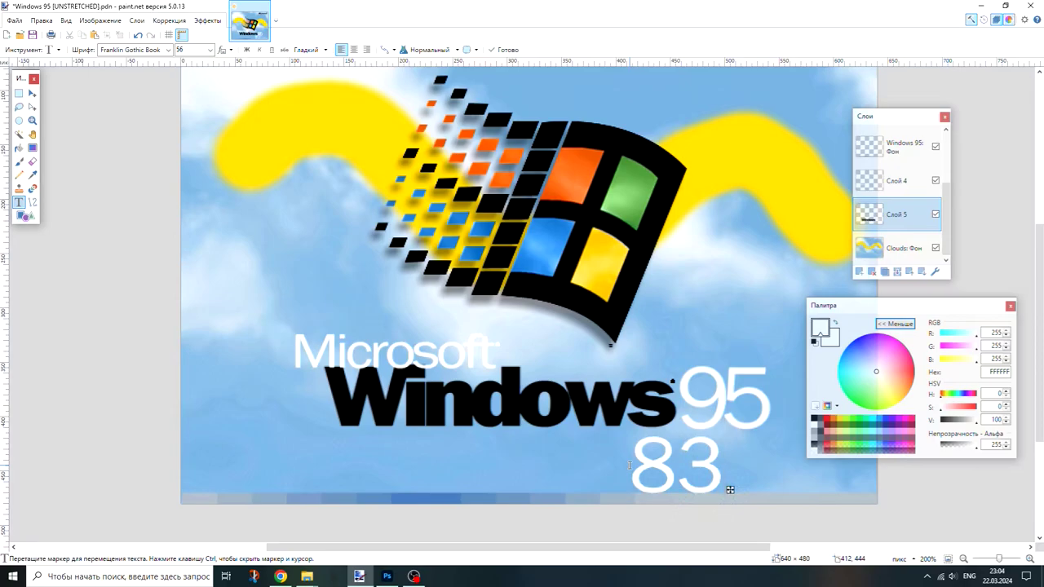
{"action": "mouse_move", "coordinate": [730, 489]}
{"action": "left_mouse_down"}
{"action": "mouse_move", "coordinate": [782, 480]}
{"action": "mouse_move", "coordinate": [782, 419]}
{"action": "mouse_move", "coordinate": [774, 490]}
{"action": "left_mouse_up"}
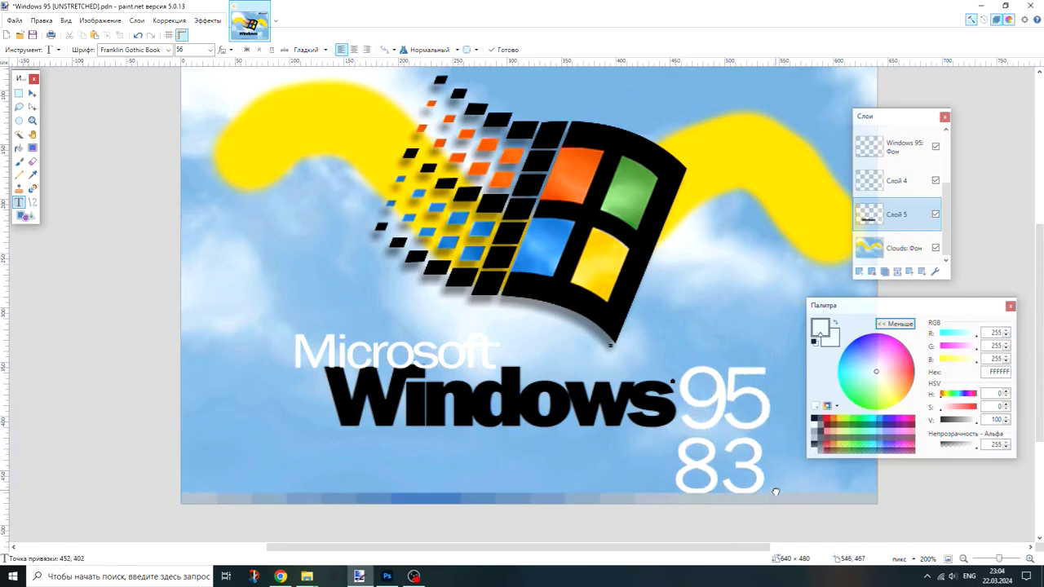
{"action": "key", "text": "BackSpace"}
{"action": "key", "text": "BackSpace"}
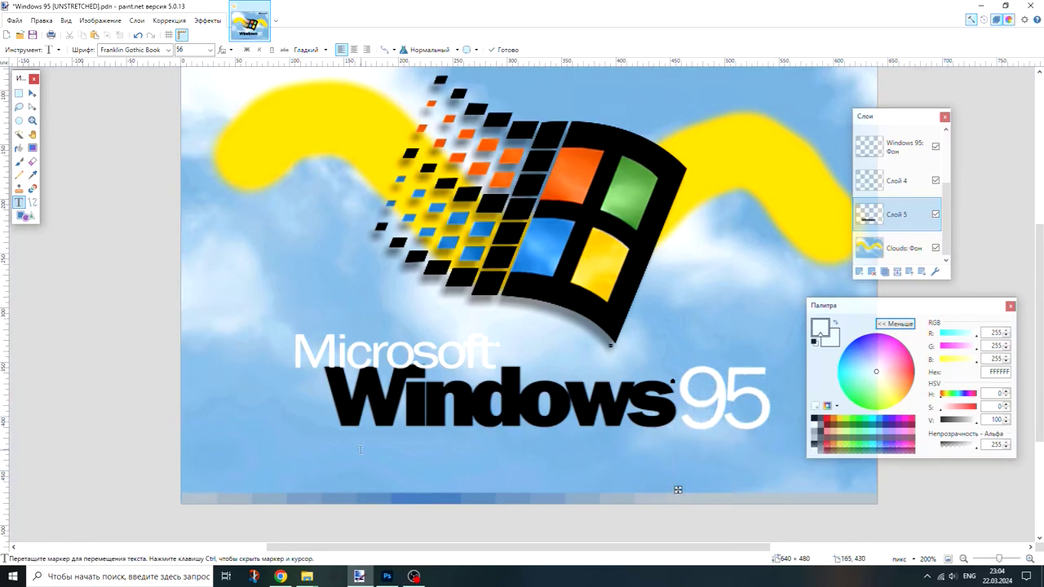
Step: Select the area below 95 and enter 83 in Spaced text at a larger font size
{"action": "left_click", "coordinate": [17, 95]}
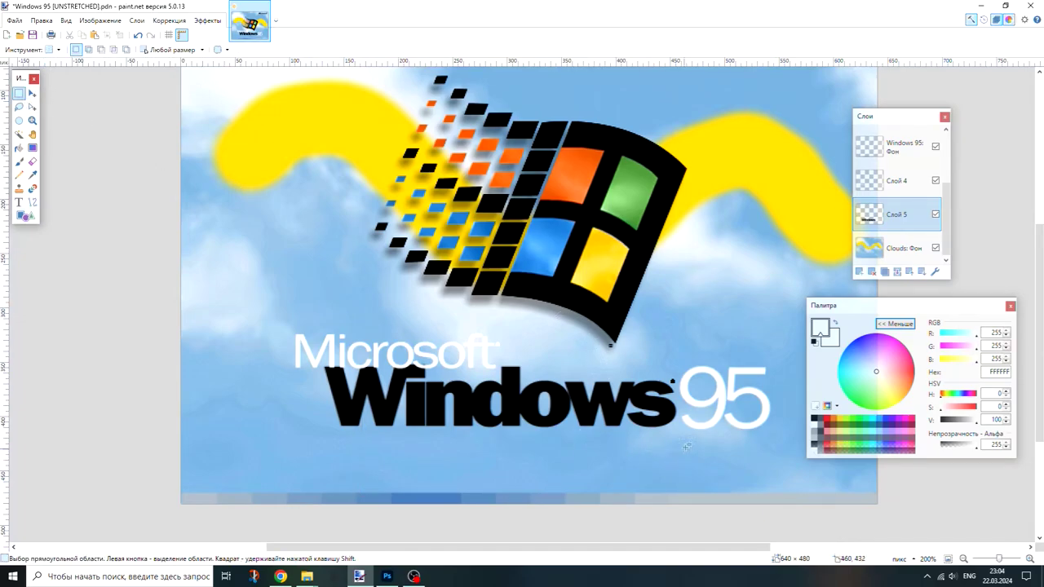
{"action": "left_click_drag", "start_coordinate": [672, 410], "coordinate": [878, 504]}
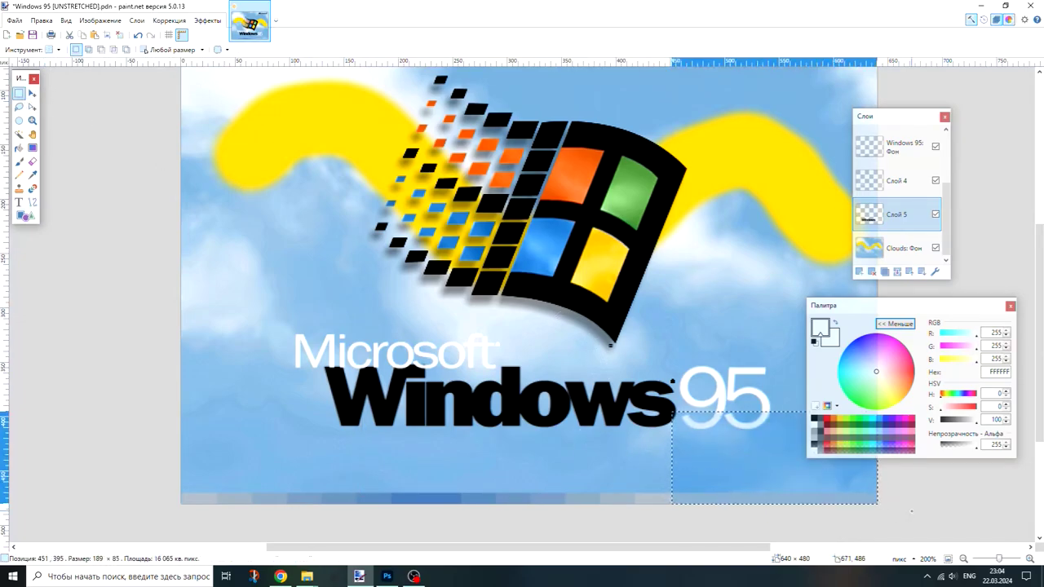
{"action": "left_click", "coordinate": [196, 22]}
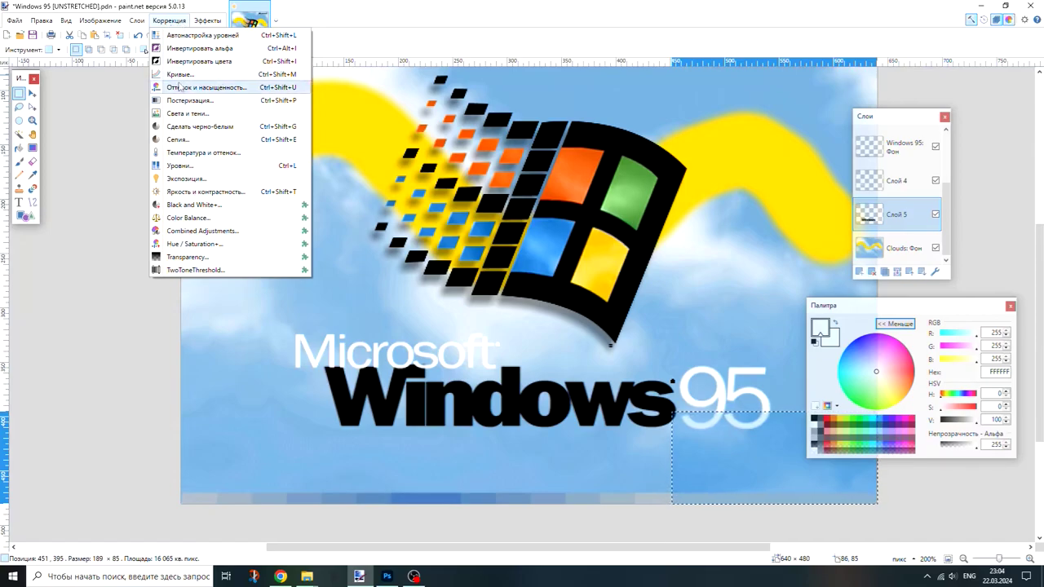
{"action": "mouse_move", "coordinate": [208, 20]}
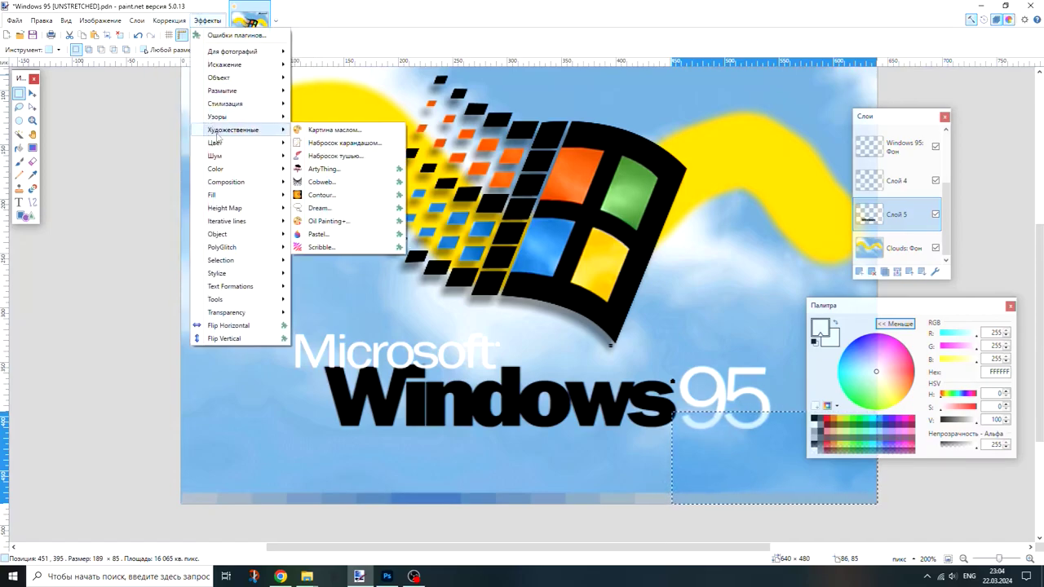
{"action": "mouse_move", "coordinate": [230, 287]}
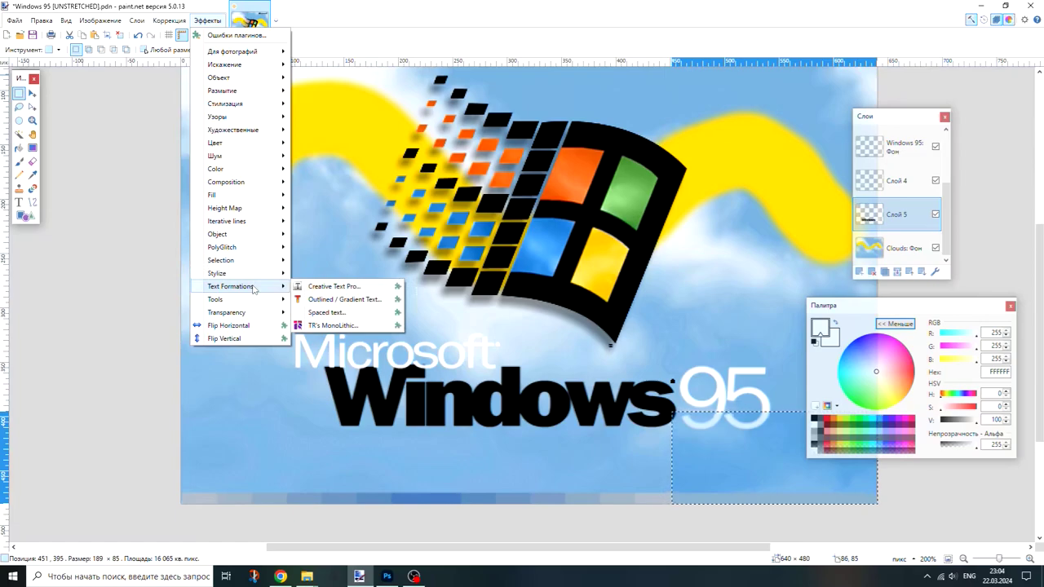
{"action": "left_click", "coordinate": [332, 313]}
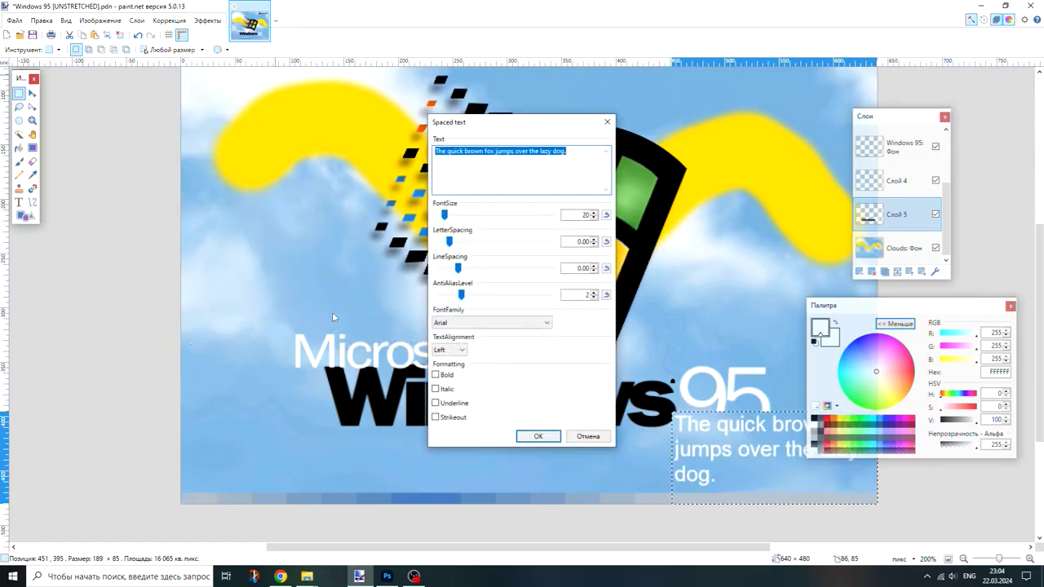
{"action": "type", "text": "83"}
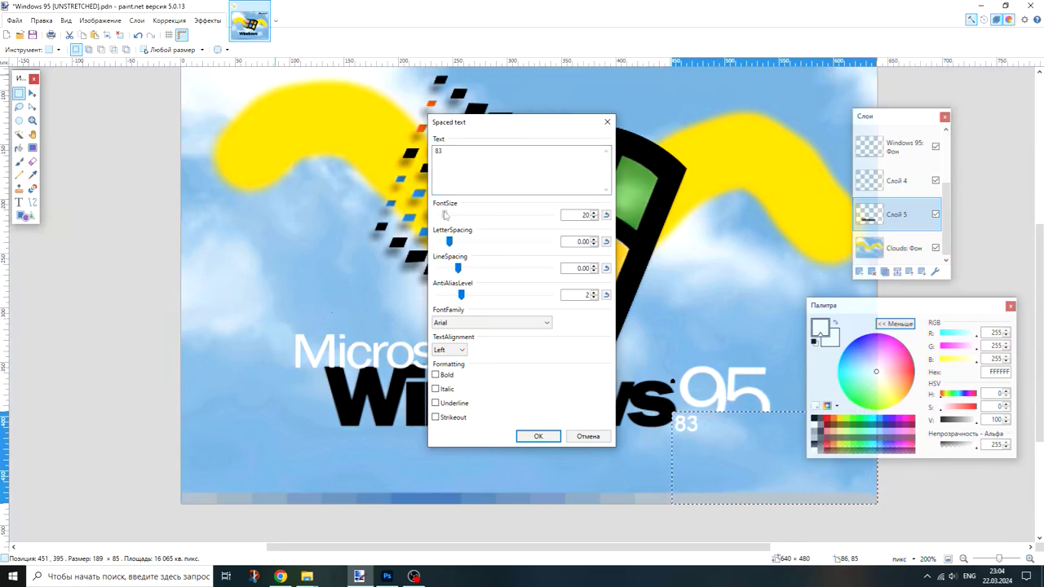
{"action": "left_click_drag", "start_coordinate": [445, 214], "coordinate": [460, 209]}
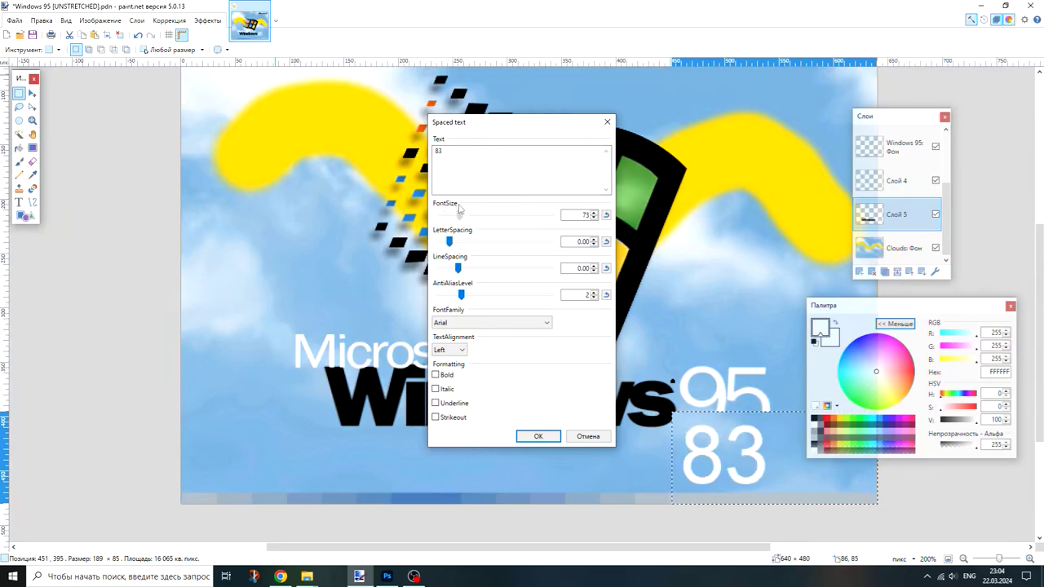
Step: Set the 83 to Franklin Gothic Book with tighter letter spacing and apply it
{"action": "left_click", "coordinate": [466, 323]}
{"action": "scroll", "coordinate": [469, 204], "scroll_direction": "down", "scroll_amount": 10}
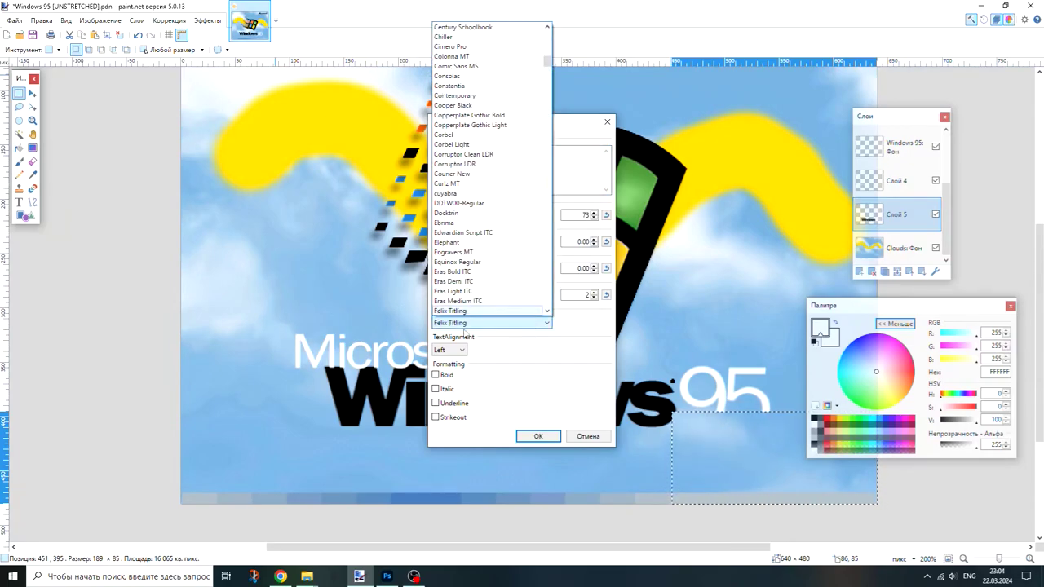
{"action": "scroll", "coordinate": [469, 163], "scroll_direction": "down", "scroll_amount": 5}
{"action": "scroll", "coordinate": [469, 106], "scroll_direction": "down", "scroll_amount": 5}
{"action": "scroll", "coordinate": [468, 106], "scroll_direction": "up", "scroll_amount": 2}
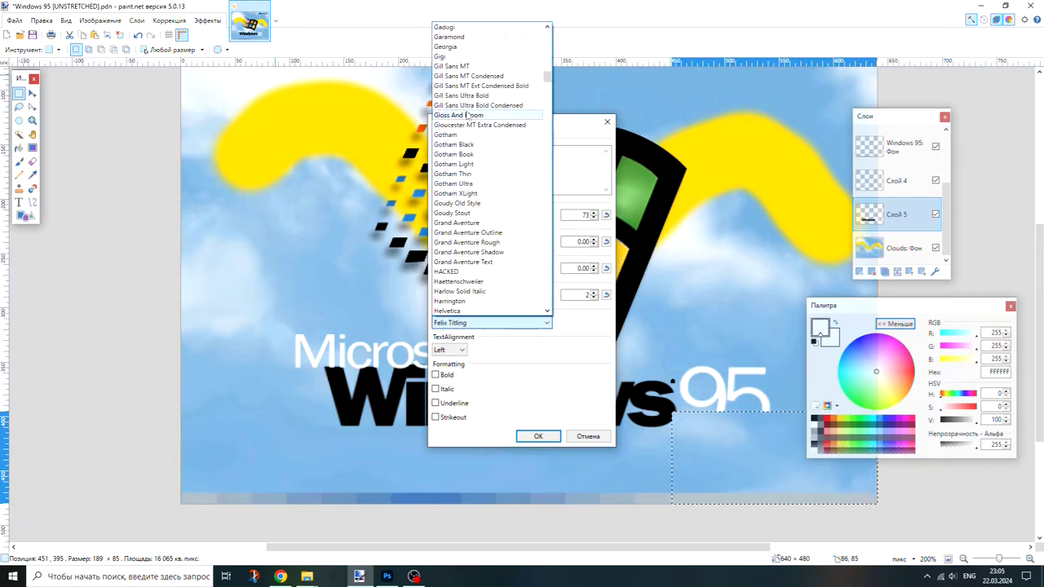
{"action": "scroll", "coordinate": [466, 116], "scroll_direction": "up", "scroll_amount": 2}
{"action": "scroll", "coordinate": [467, 110], "scroll_direction": "up", "scroll_amount": 2}
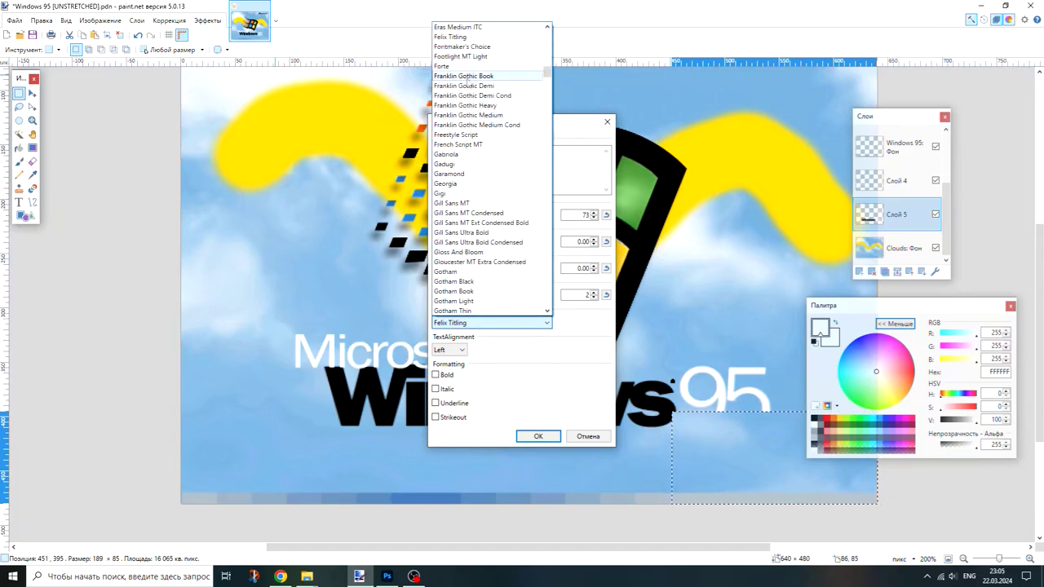
{"action": "left_click", "coordinate": [464, 76]}
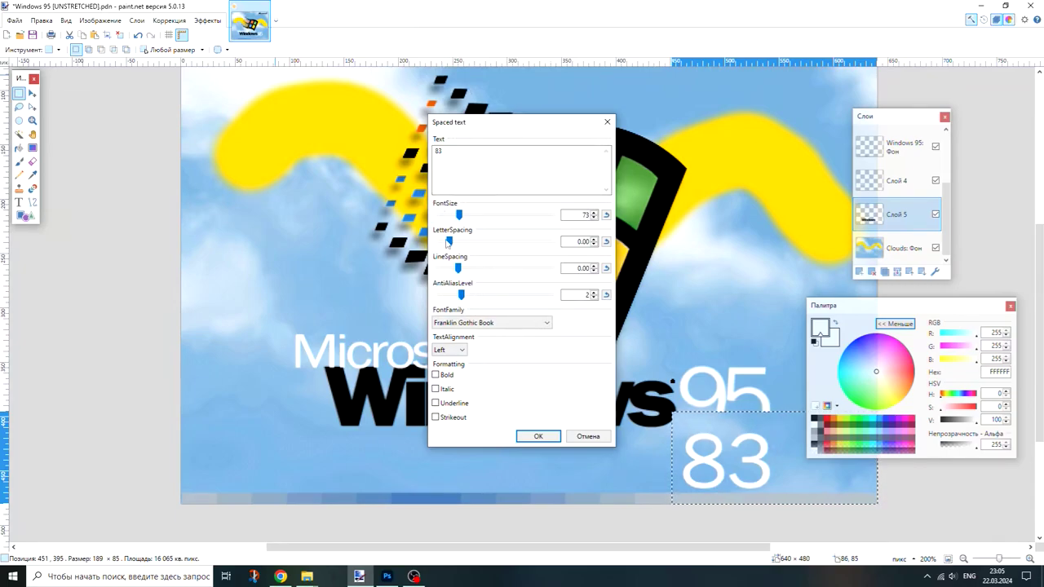
{"action": "left_click_drag", "start_coordinate": [448, 242], "coordinate": [458, 215]}
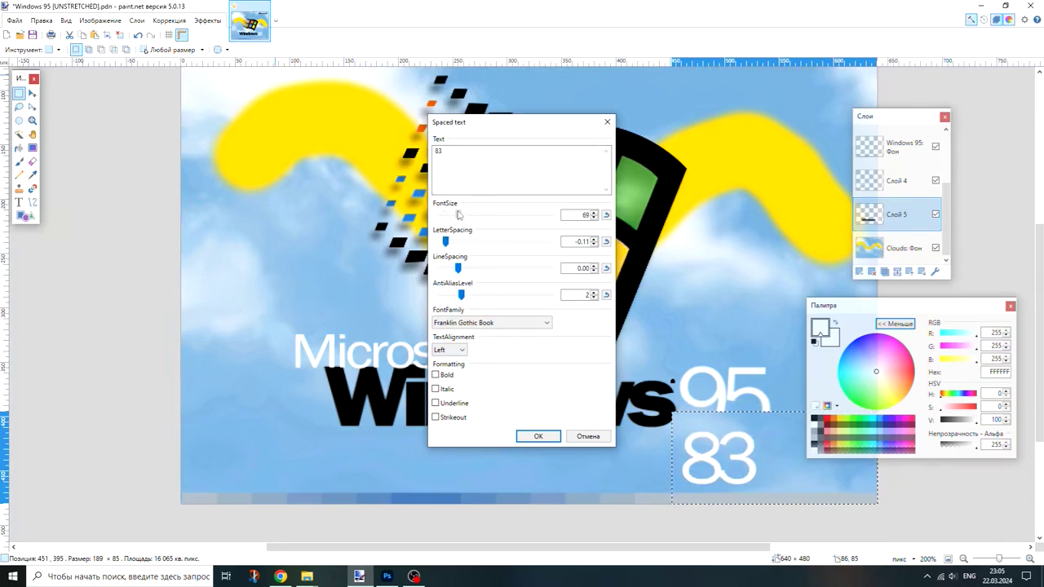
{"action": "left_click", "coordinate": [539, 437]}
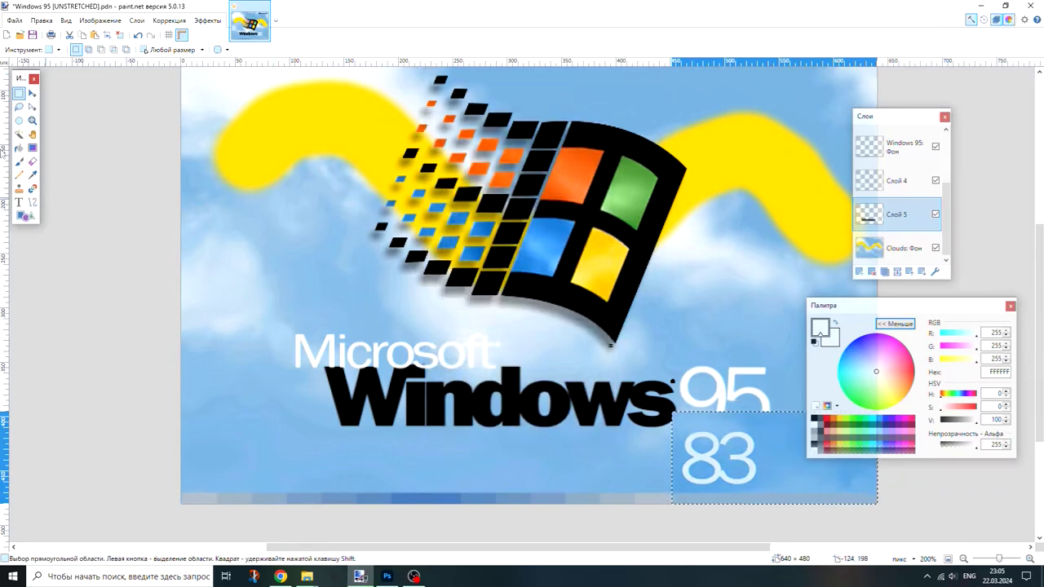
Step: Move the selected 83 up so it replaces the 95 beside Windows
{"action": "left_click_drag", "start_coordinate": [678, 427], "coordinate": [806, 495]}
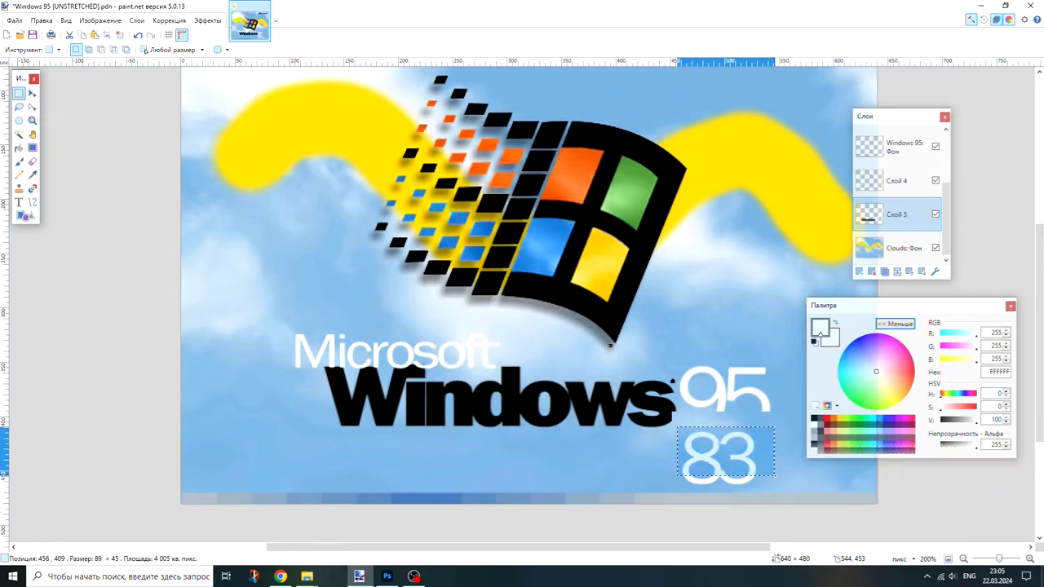
{"action": "left_click", "coordinate": [33, 93]}
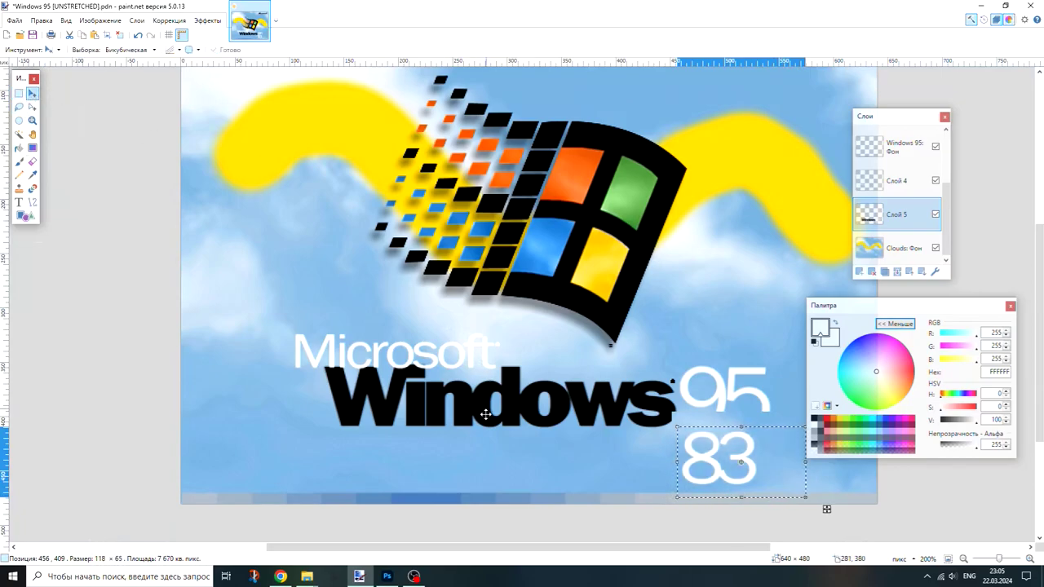
{"action": "left_click_drag", "start_coordinate": [499, 455], "coordinate": [499, 397]}
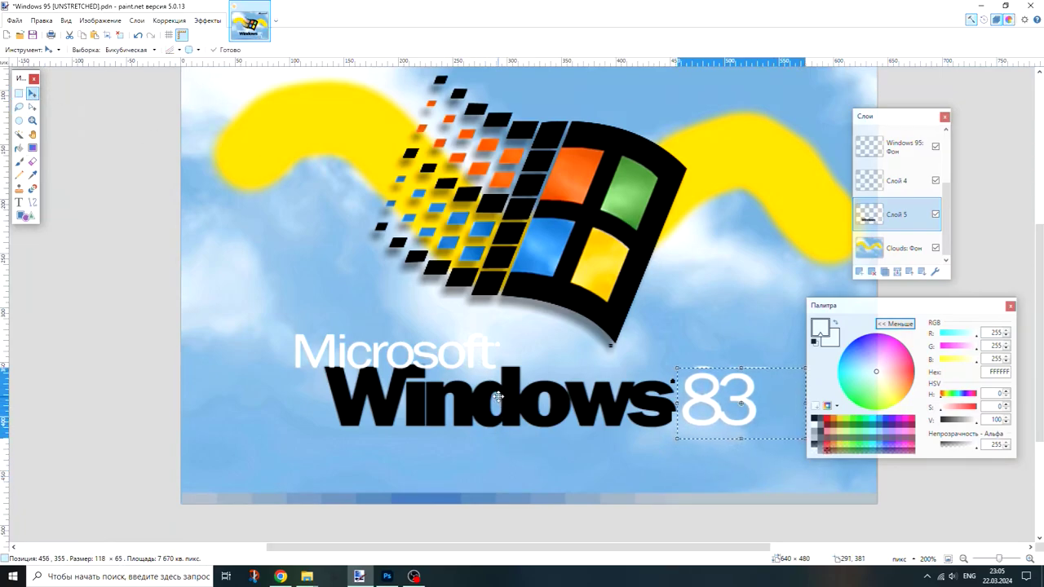
{"action": "key", "text": "ctrl+d"}
Step: Clear the leftover sliver of 95 above the 83
{"action": "left_click", "coordinate": [18, 94]}
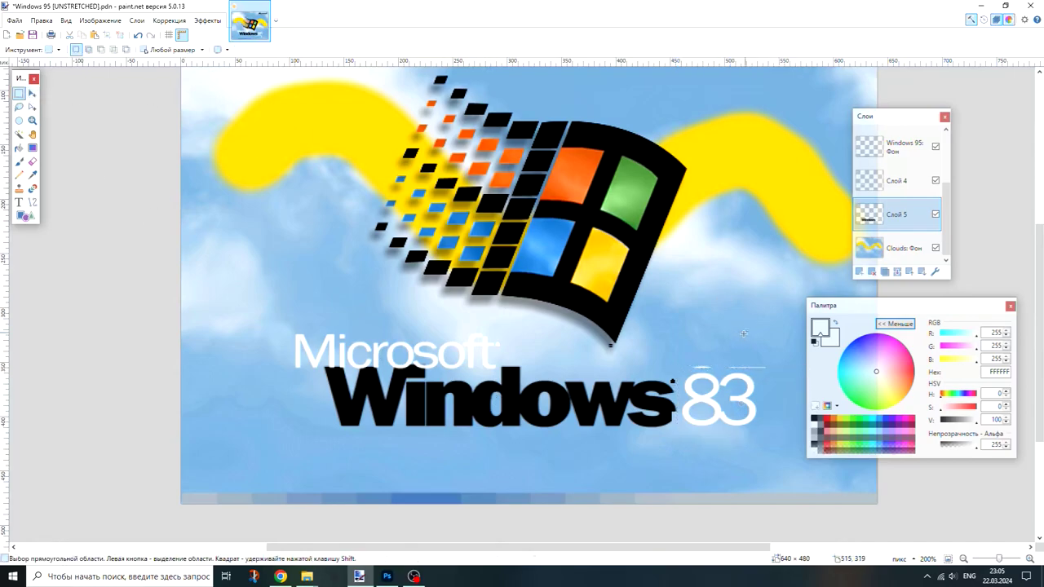
{"action": "left_click_drag", "start_coordinate": [694, 362], "coordinate": [781, 372]}
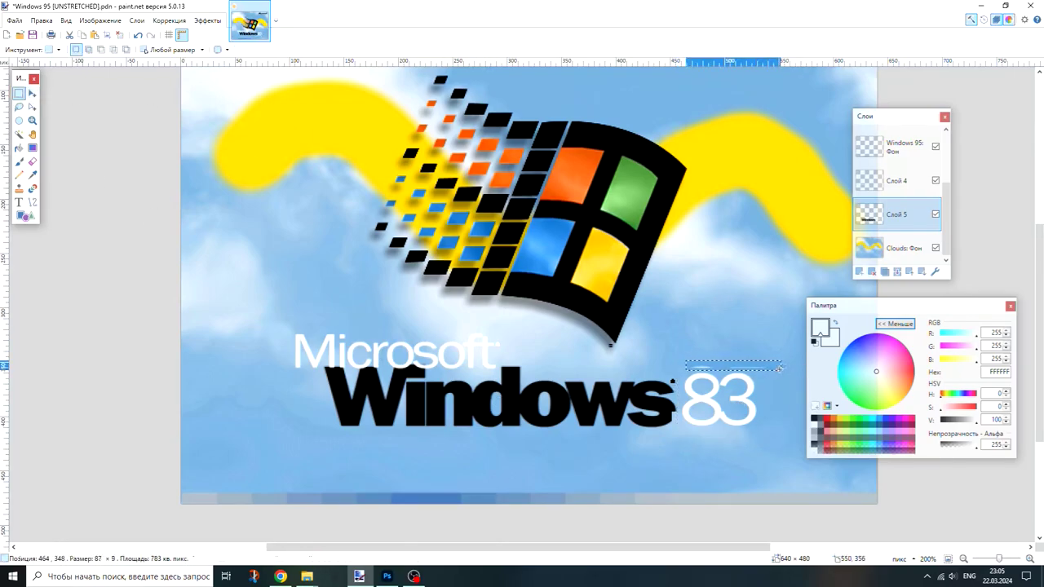
{"action": "left_click", "coordinate": [779, 372]}
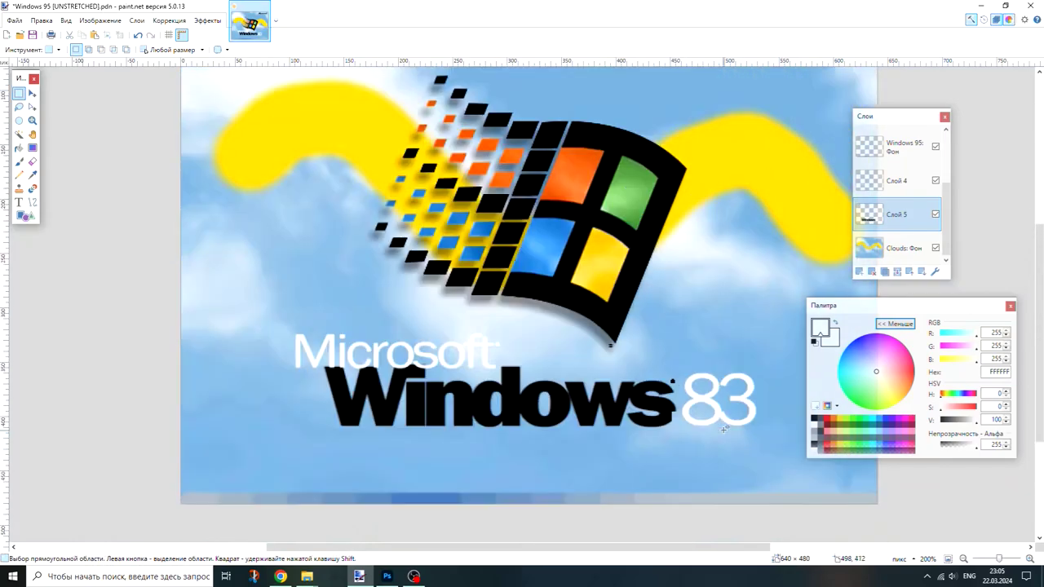
Step: Set the Paintbrush to black with 39% interval and 100% hardness
{"action": "scroll", "coordinate": [1035, 292], "scroll_direction": "up", "scroll_amount": 1}
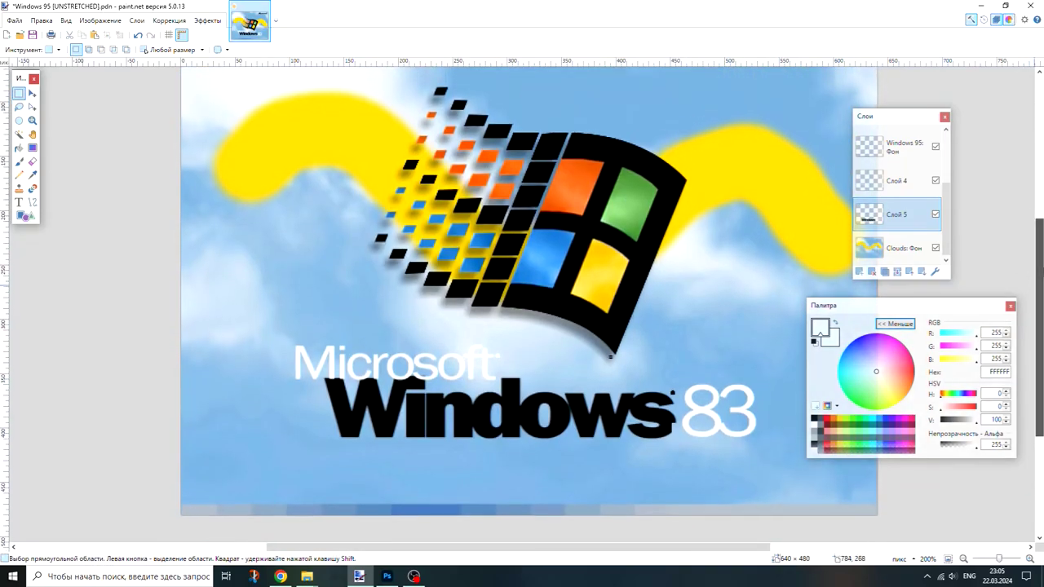
{"action": "scroll", "coordinate": [1037, 294], "scroll_direction": "up", "scroll_amount": 1}
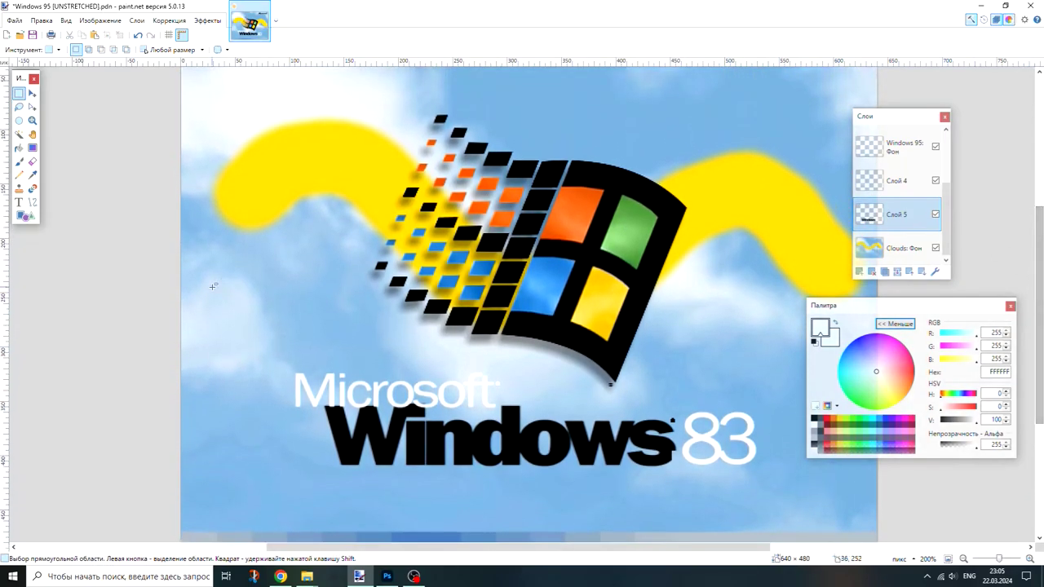
{"action": "left_click", "coordinate": [19, 161]}
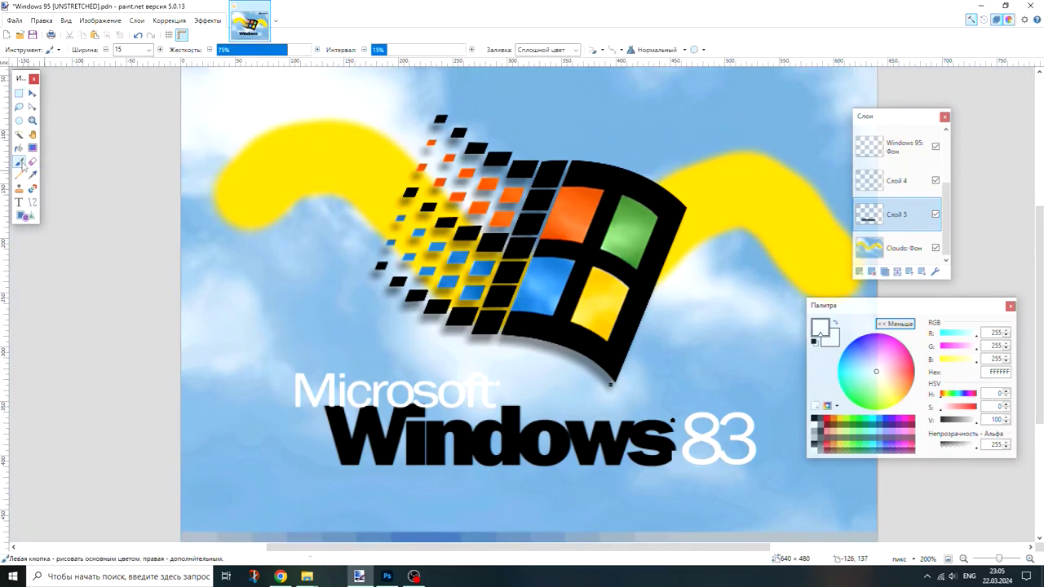
{"action": "left_click", "coordinate": [814, 418]}
{"action": "left_click_drag", "start_coordinate": [382, 50], "coordinate": [398, 50]}
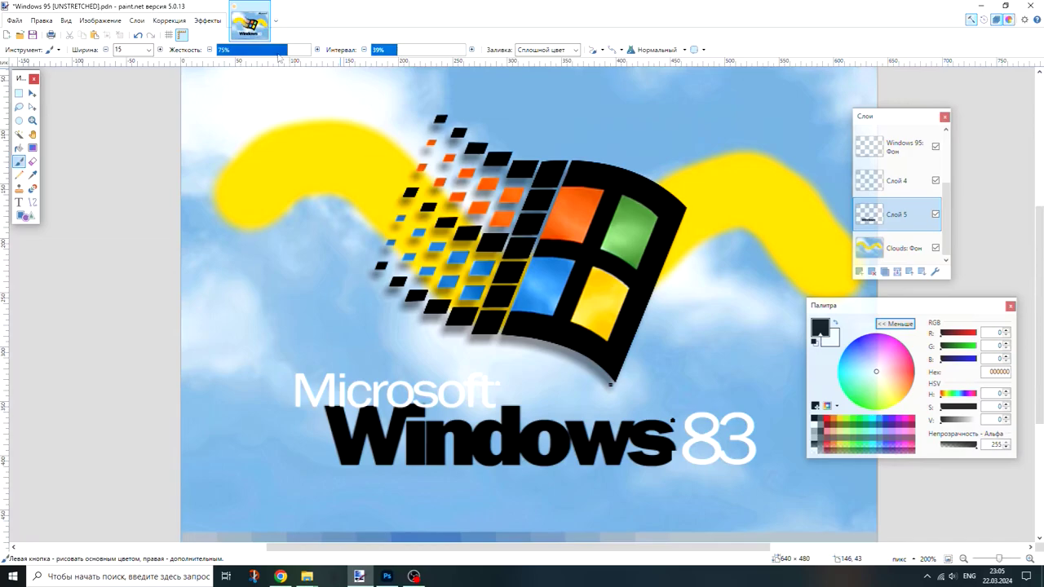
{"action": "left_click_drag", "start_coordinate": [279, 54], "coordinate": [313, 51]}
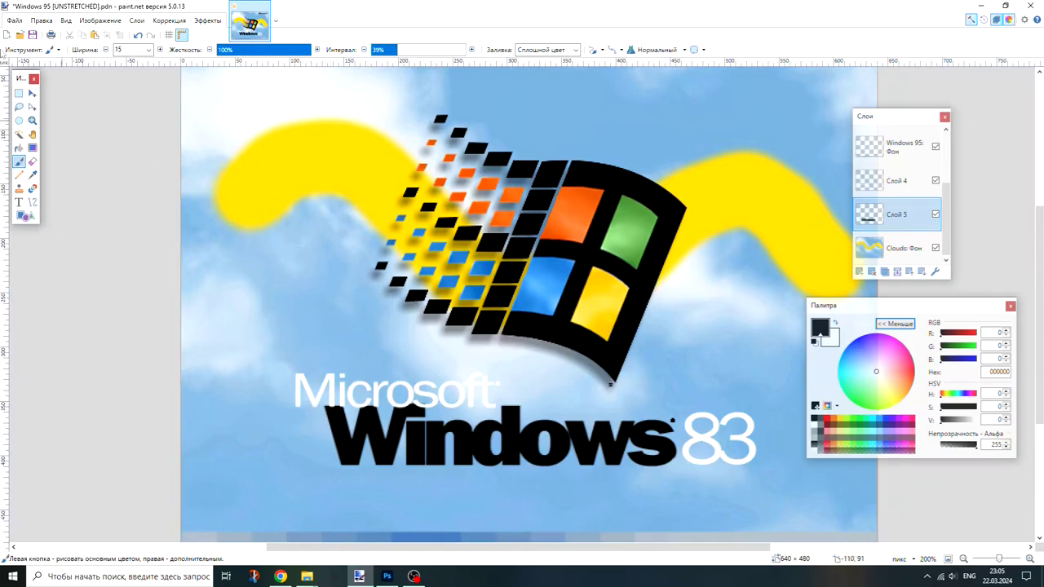
Step: Nudge the 83 right to the canvas edge and mark a rectangle over the logo's right panes
{"action": "key", "text": "s"}
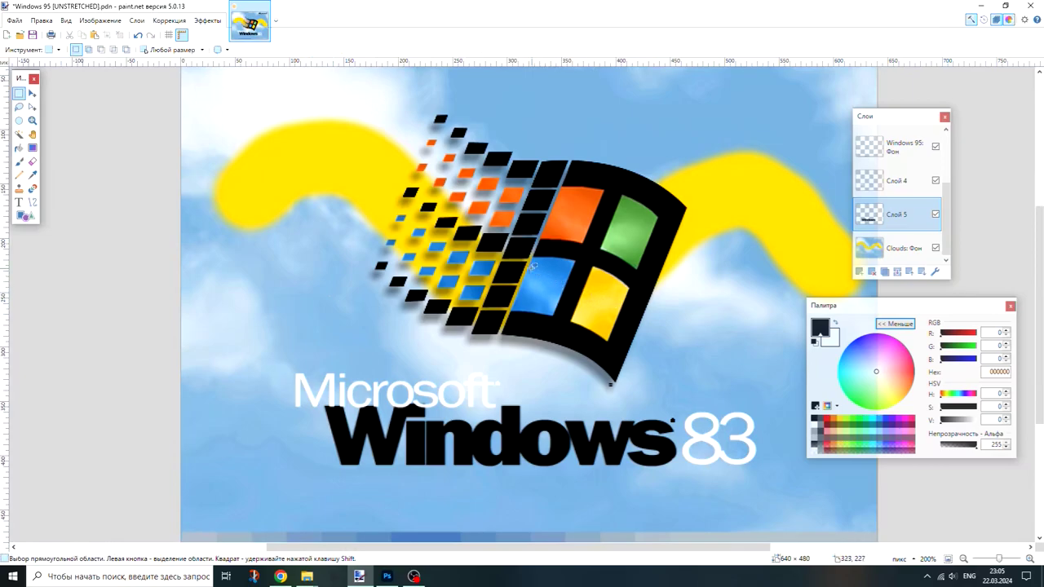
{"action": "left_click_drag", "start_coordinate": [528, 266], "coordinate": [754, 345]}
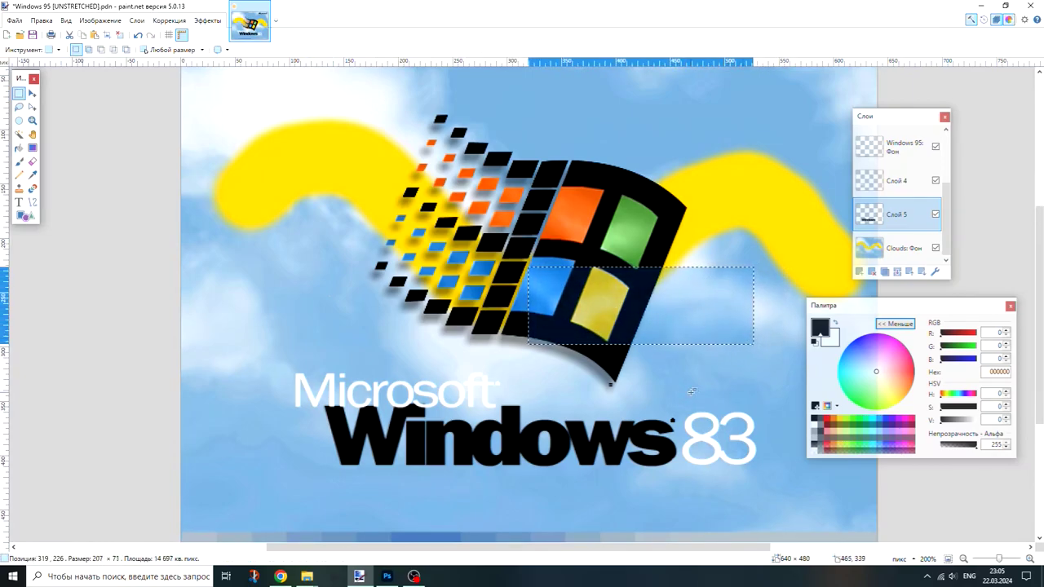
{"action": "mouse_move", "coordinate": [678, 403]}
{"action": "left_mouse_down"}
{"action": "mouse_move", "coordinate": [802, 470]}
{"action": "mouse_move", "coordinate": [900, 481]}
{"action": "left_mouse_up"}
{"action": "left_click", "coordinate": [32, 95]}
{"action": "left_click_drag", "start_coordinate": [399, 189], "coordinate": [410, 190]}
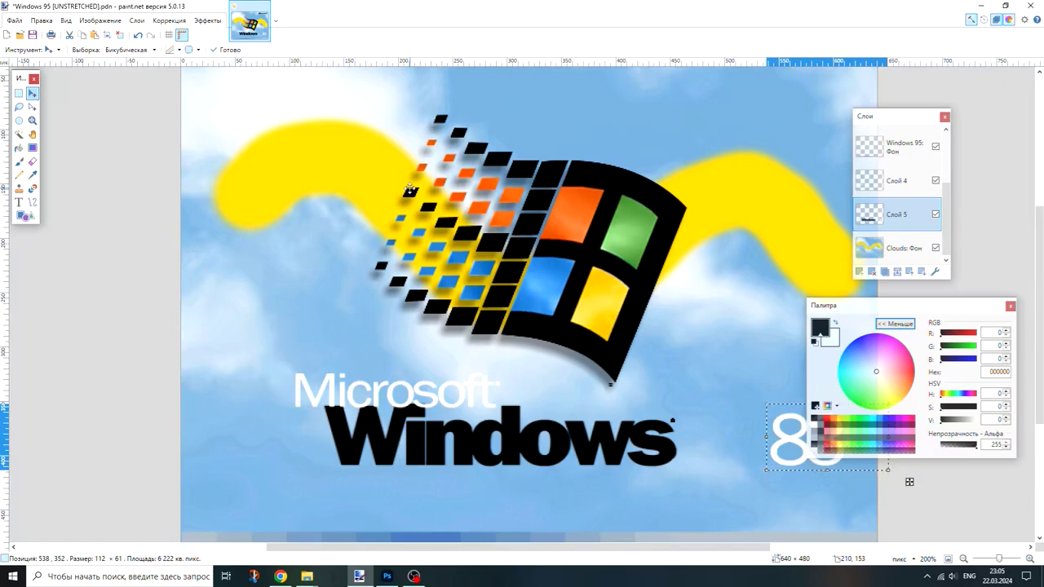
{"action": "key", "text": "ctrl+d"}
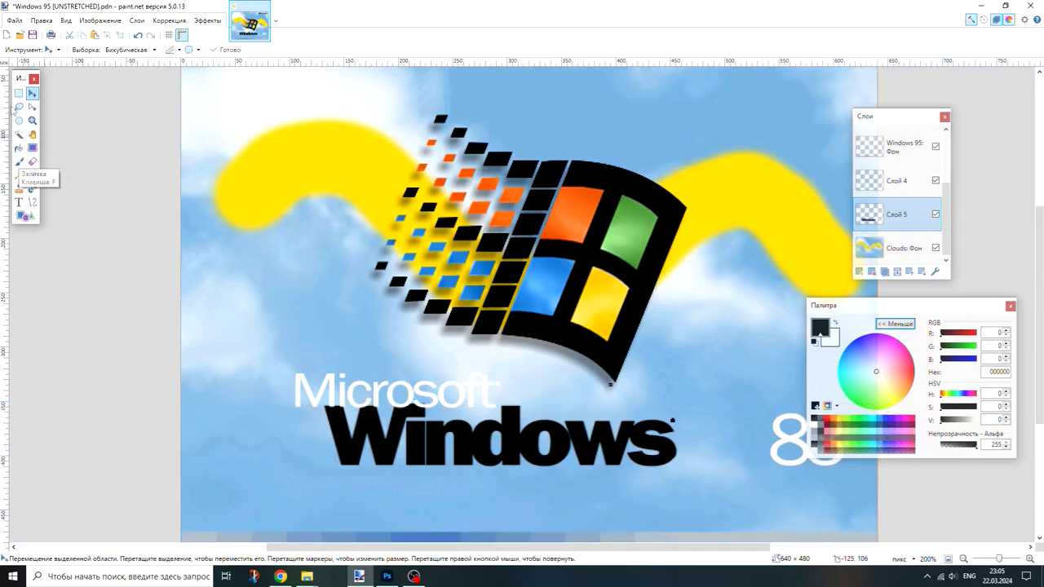
{"action": "left_click", "coordinate": [18, 94]}
{"action": "left_click_drag", "start_coordinate": [610, 214], "coordinate": [823, 320]}
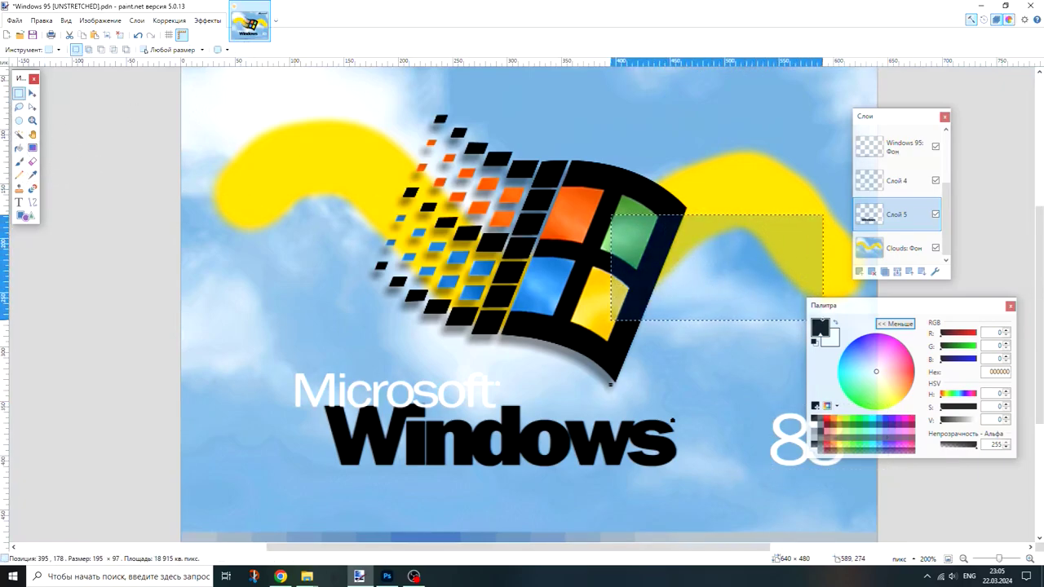
Step: Rerun Spaced text over the marked area with cleared text, Franklin Gothic Heavy, and larger size
{"action": "left_click", "coordinate": [217, 25]}
{"action": "mouse_move", "coordinate": [231, 302]}
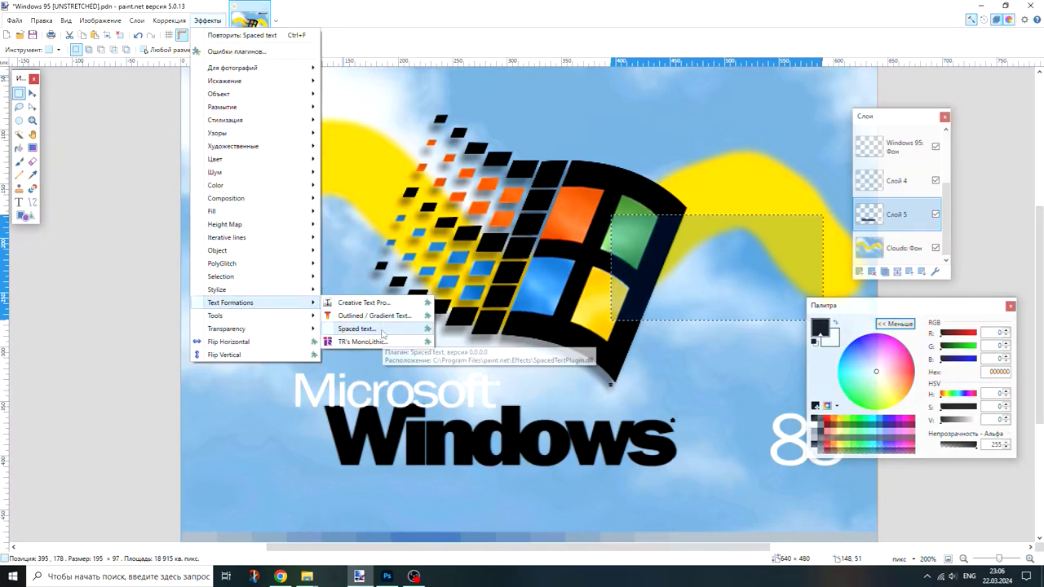
{"action": "left_click", "coordinate": [381, 329]}
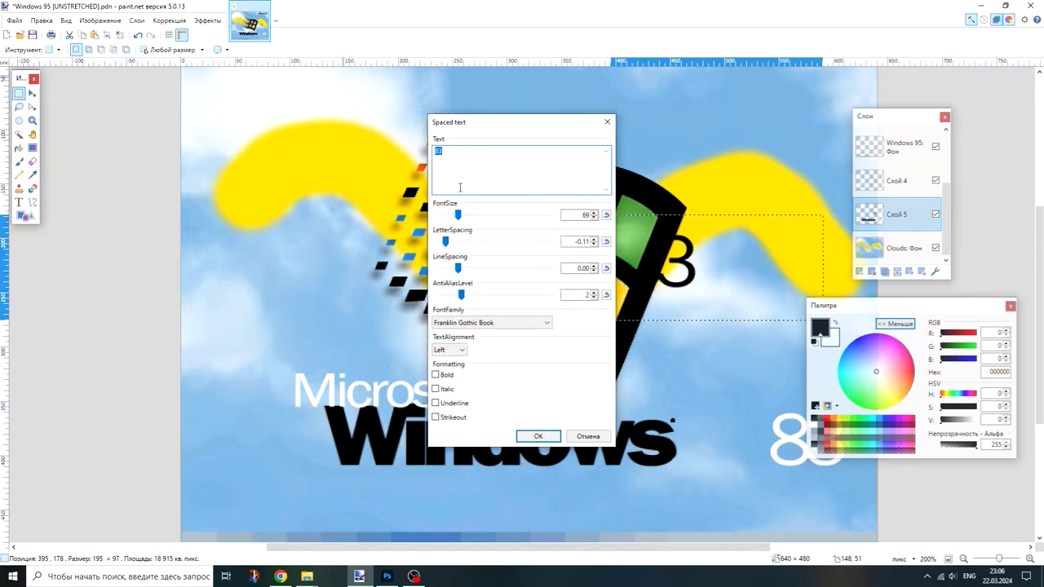
{"action": "key", "text": "BackSpace"}
{"action": "type", "text": "ill"}
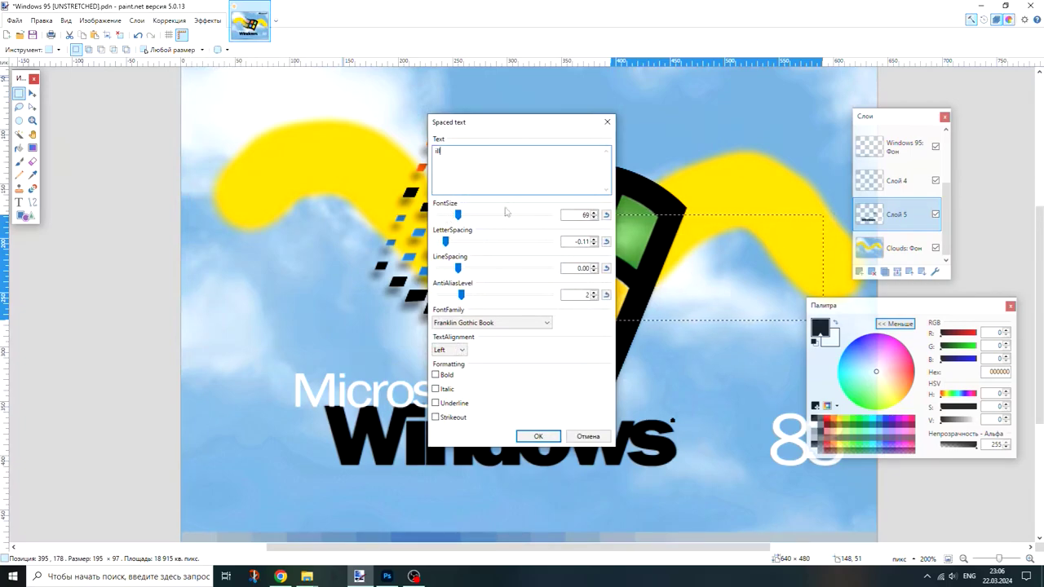
{"action": "left_click", "coordinate": [448, 323]}
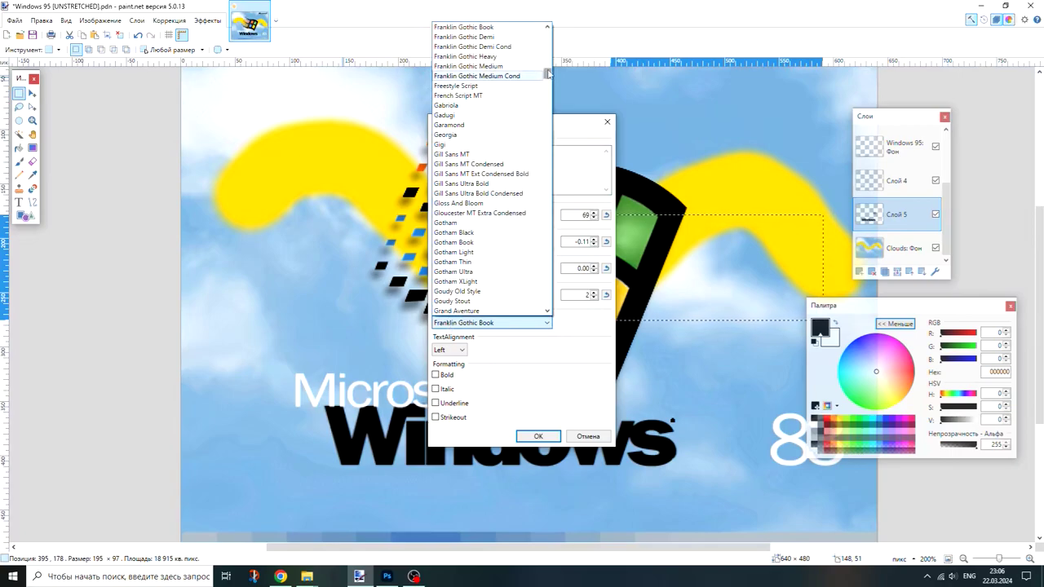
{"action": "left_click_drag", "start_coordinate": [551, 78], "coordinate": [552, 72]}
{"action": "left_click", "coordinate": [522, 115]}
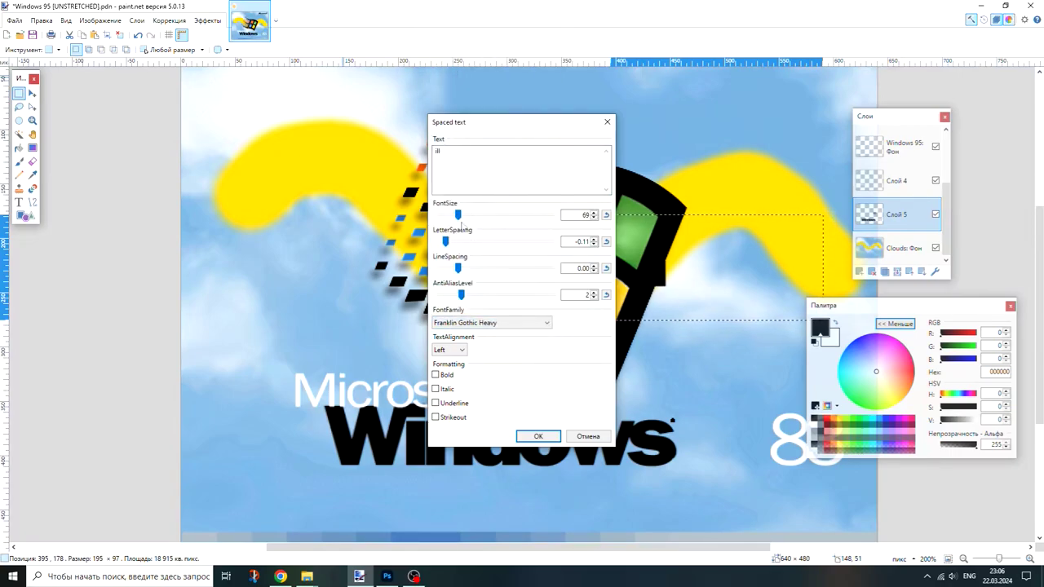
{"action": "left_click_drag", "start_coordinate": [459, 218], "coordinate": [462, 216]}
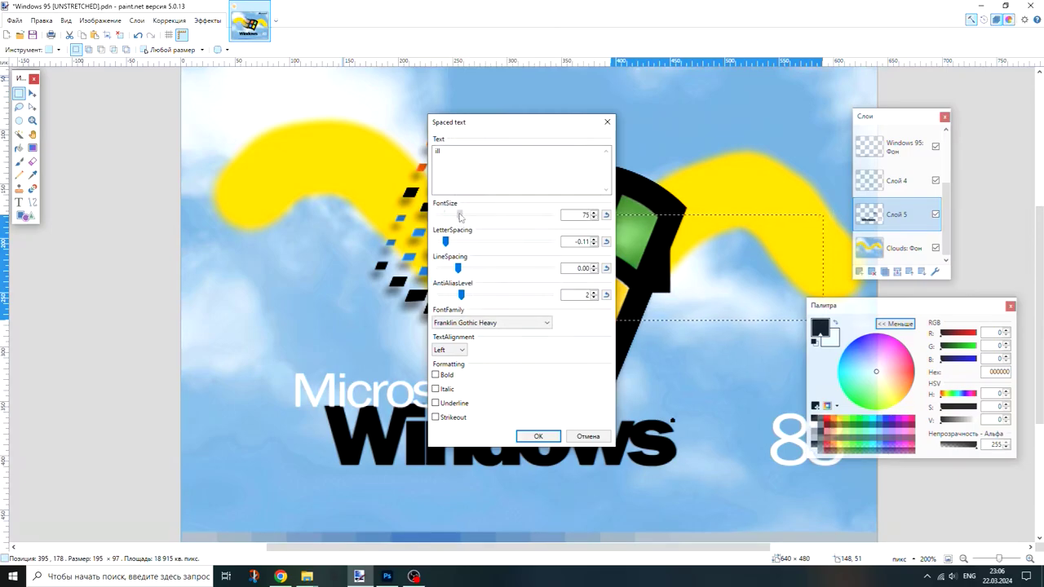
{"action": "left_click", "coordinate": [538, 436]}
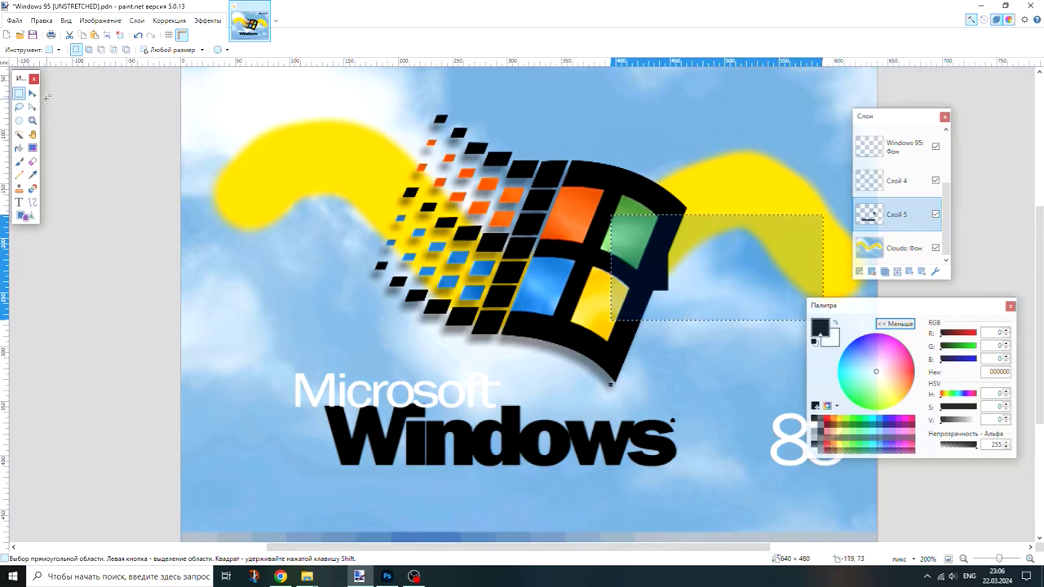
Step: Nudge the selected block slightly down-left and bring up the Spaced text effect
{"action": "left_click", "coordinate": [32, 94]}
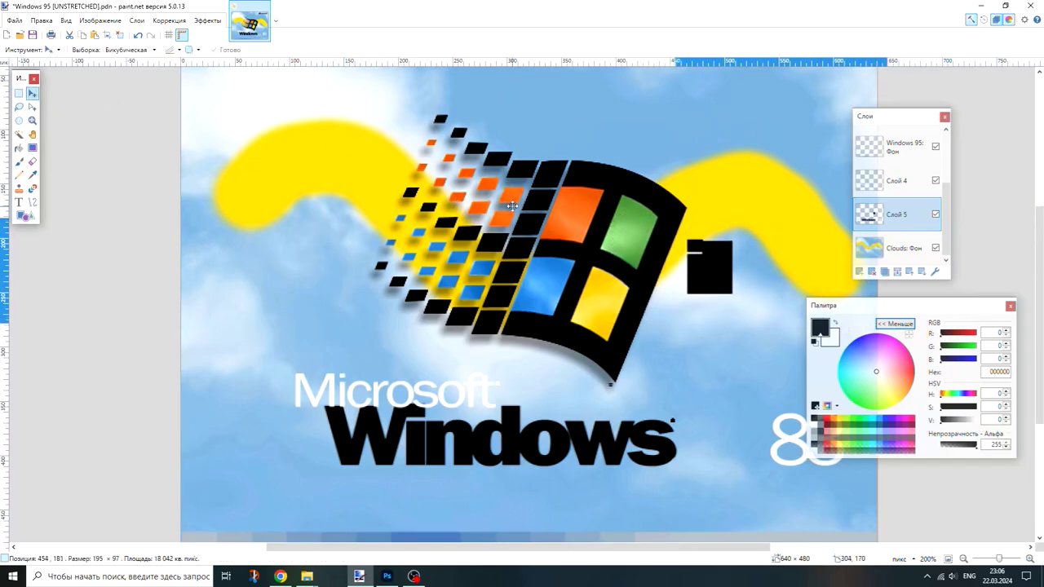
{"action": "left_click_drag", "start_coordinate": [512, 204], "coordinate": [508, 209]}
{"action": "left_click", "coordinate": [208, 20]}
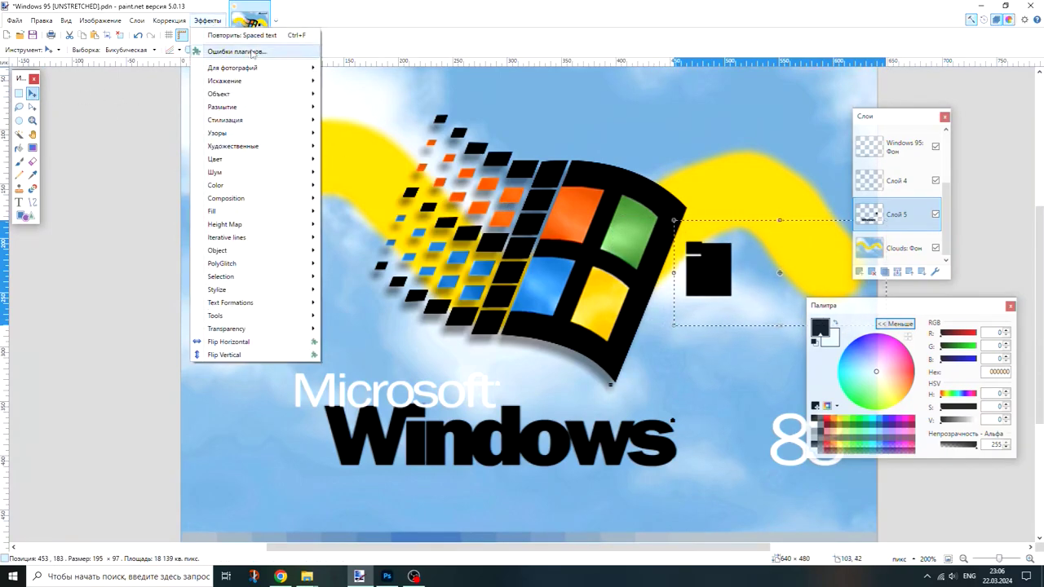
{"action": "left_click", "coordinate": [253, 35]}
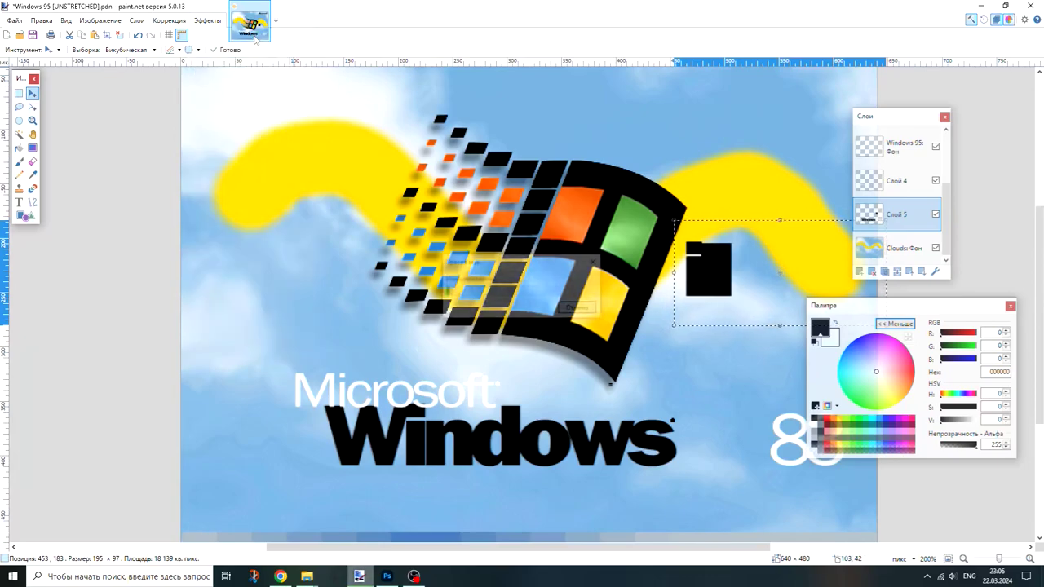
{"action": "left_click", "coordinate": [207, 20]}
{"action": "mouse_move", "coordinate": [226, 198]}
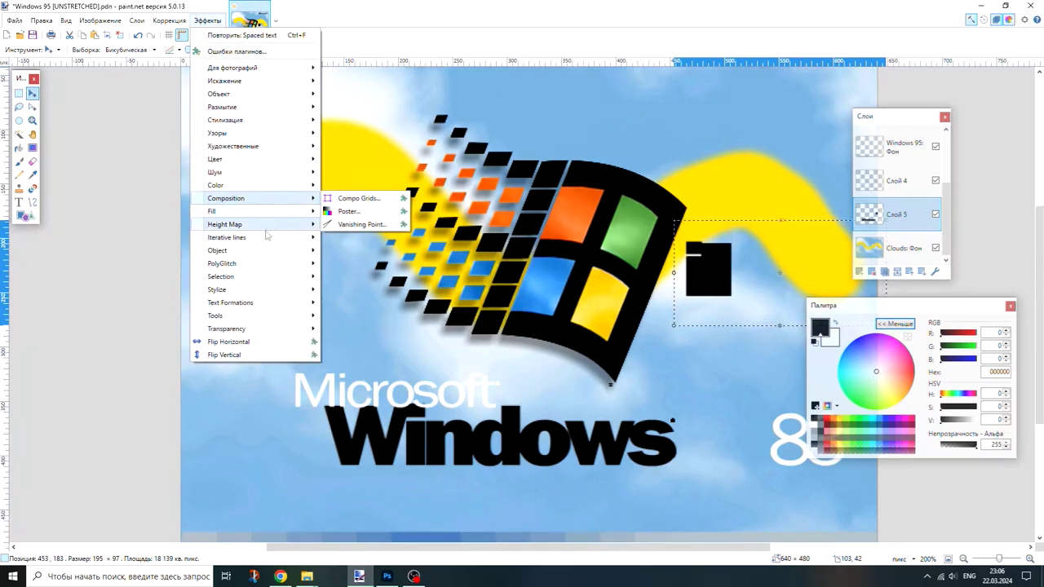
{"action": "mouse_move", "coordinate": [231, 303]}
{"action": "left_click", "coordinate": [357, 329]}
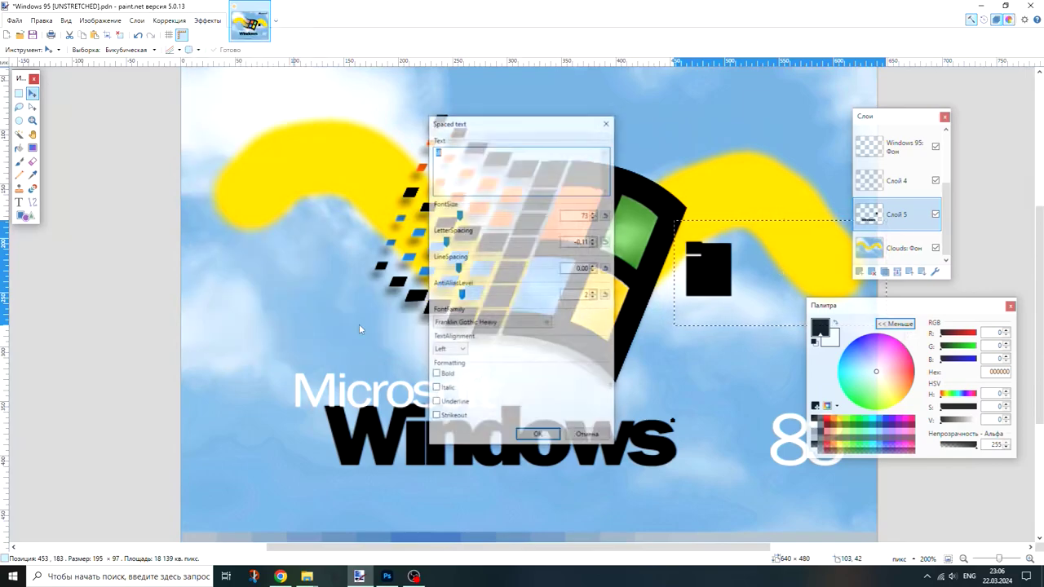
Step: Render 'ill' with -0.07 letter spacing at font size 78
{"action": "left_click_drag", "start_coordinate": [446, 242], "coordinate": [447, 243]}
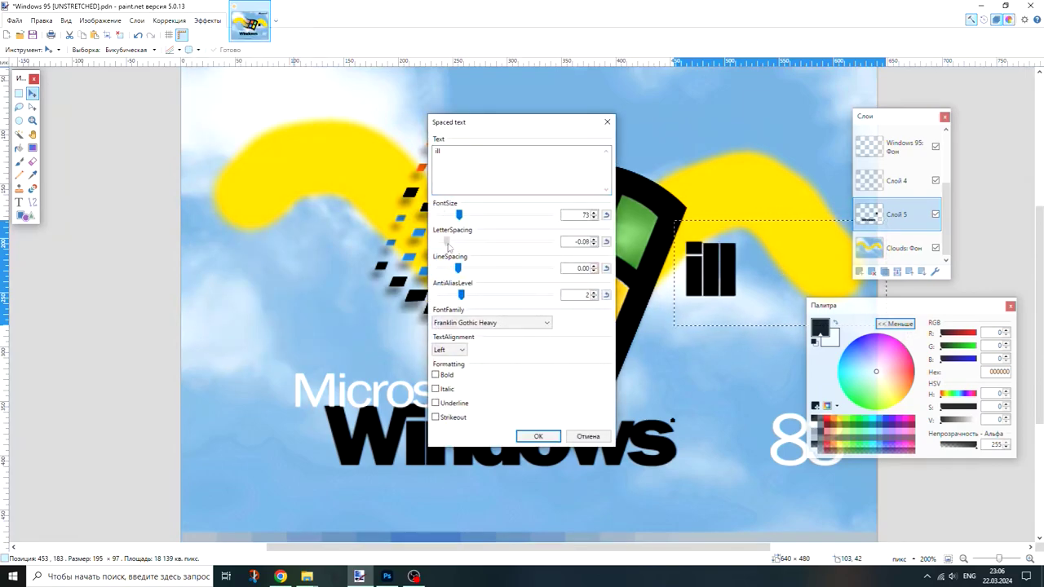
{"action": "left_click", "coordinate": [593, 239]}
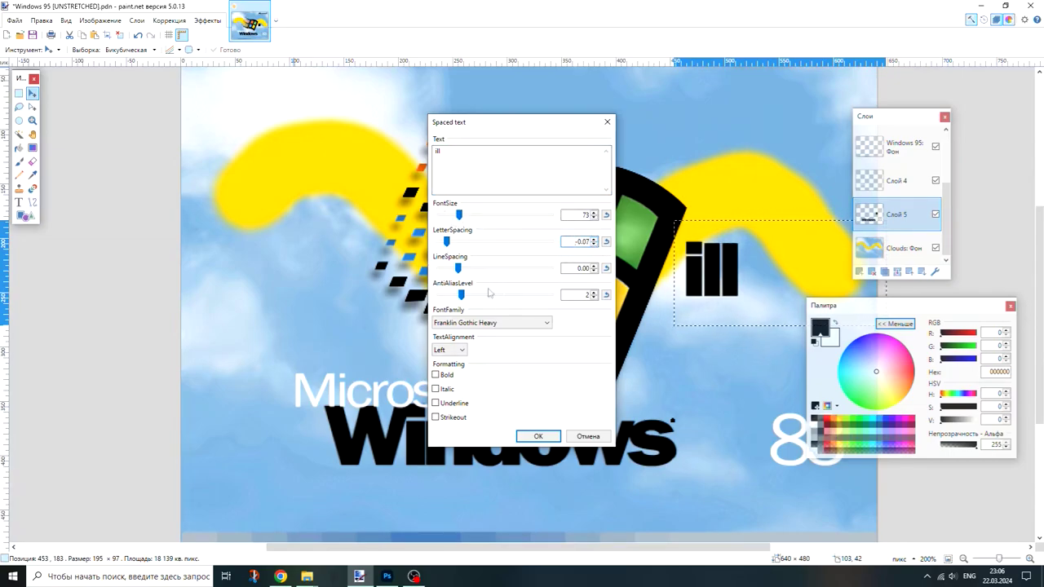
{"action": "left_click", "coordinate": [594, 212]}
{"action": "left_click", "coordinate": [594, 212]}
{"action": "left_click", "coordinate": [594, 212]}
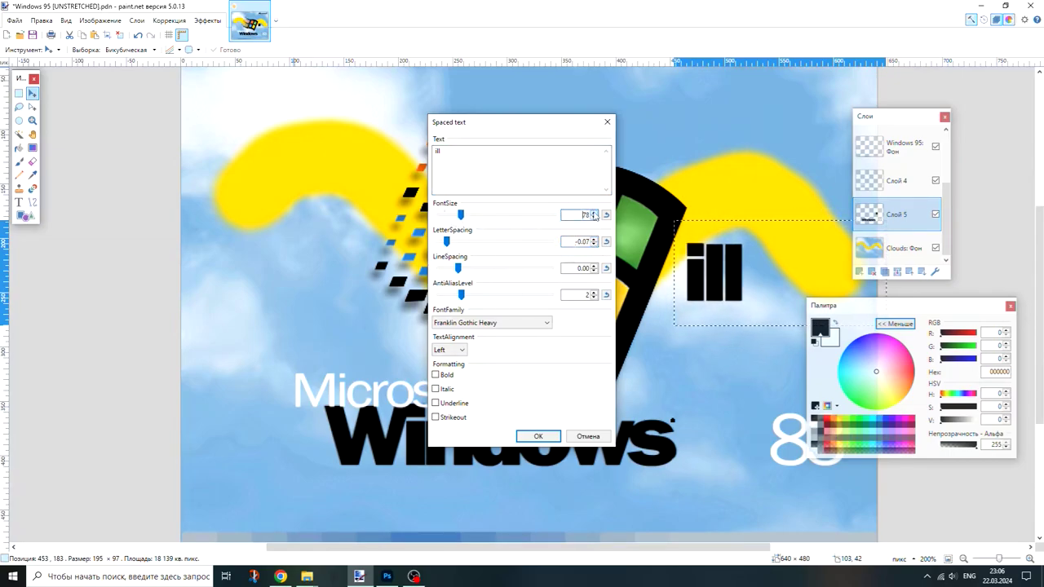
{"action": "left_click", "coordinate": [540, 439]}
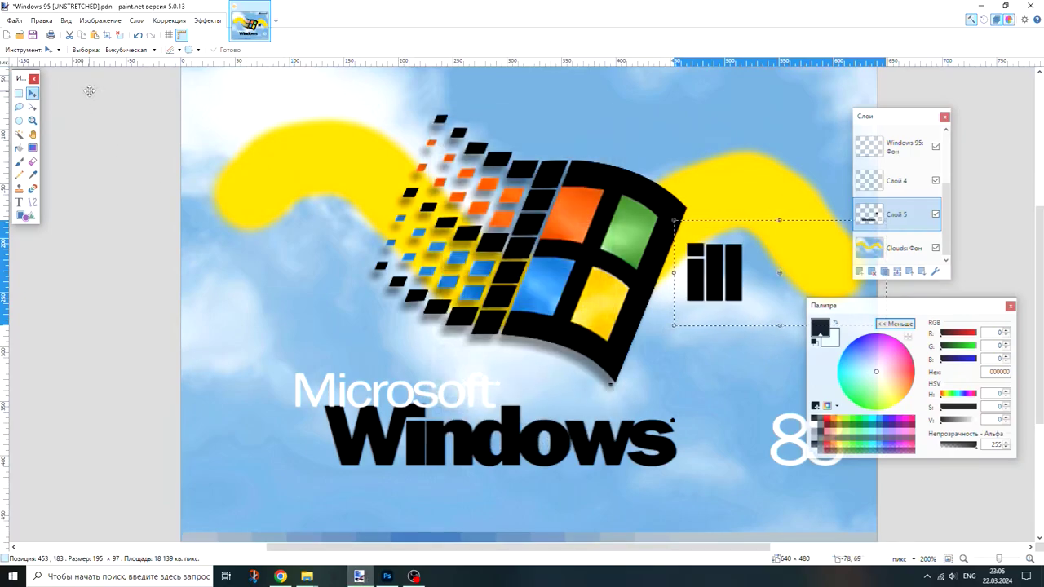
{"action": "left_click", "coordinate": [18, 93]}
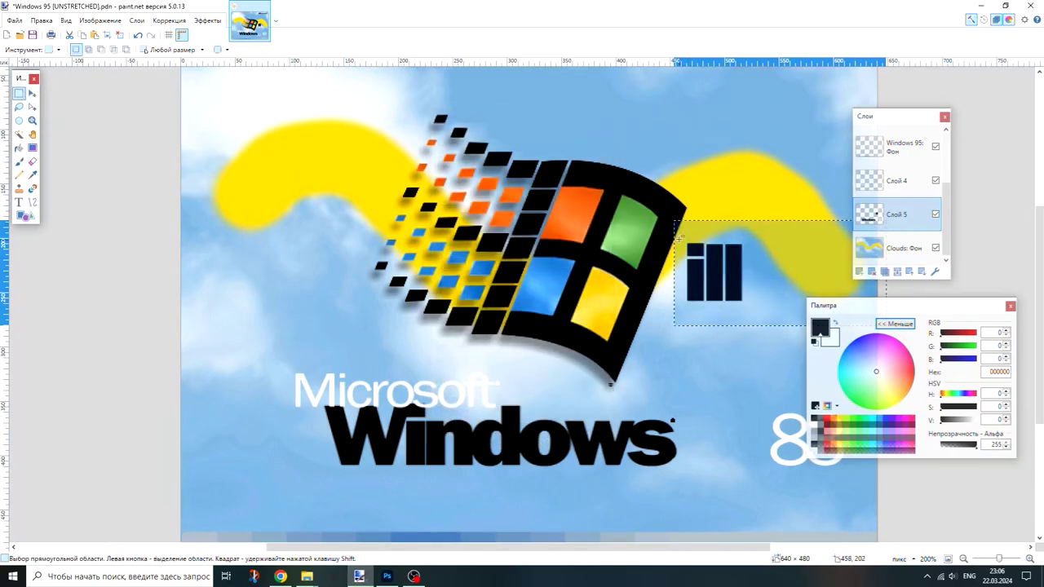
Step: Move the black 'ill' letters beside 'Windows' and nudge them one pixel left to sit snug
{"action": "left_click_drag", "start_coordinate": [682, 234], "coordinate": [770, 314]}
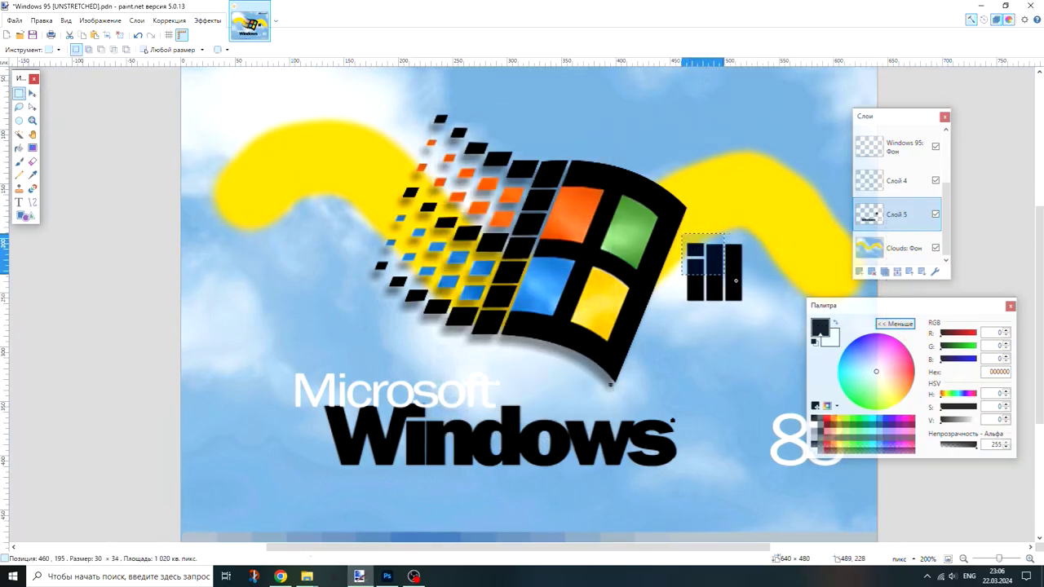
{"action": "left_click", "coordinate": [32, 94]}
{"action": "left_click_drag", "start_coordinate": [443, 192], "coordinate": [439, 356]}
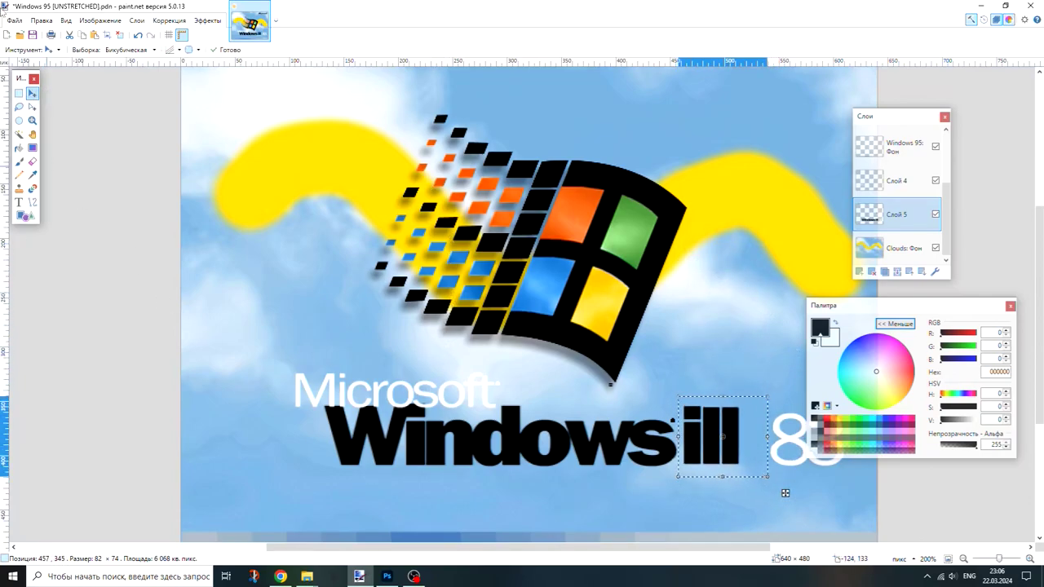
{"action": "key", "text": "s"}
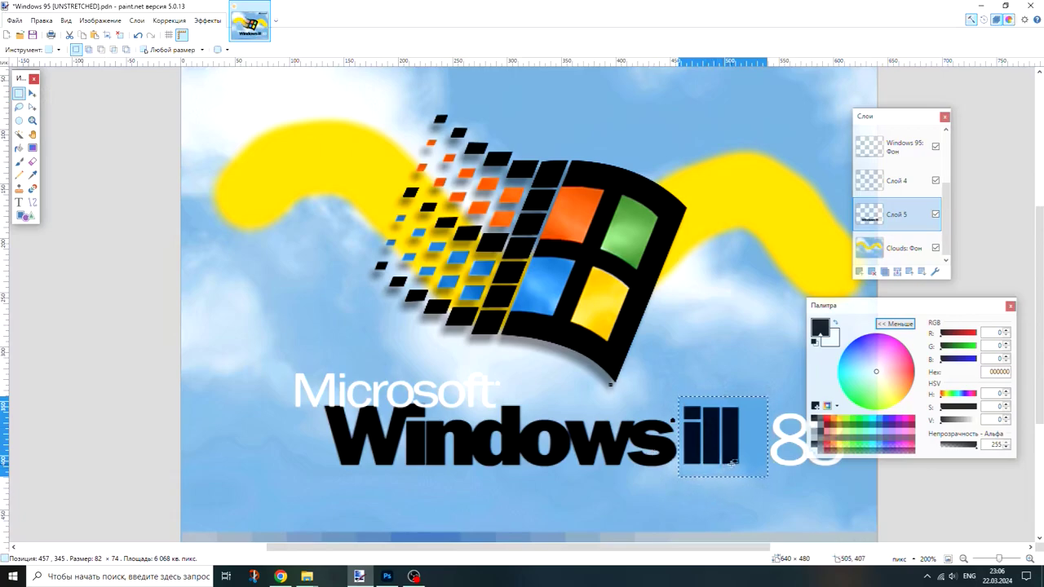
{"action": "left_click_drag", "start_coordinate": [745, 470], "coordinate": [684, 400]}
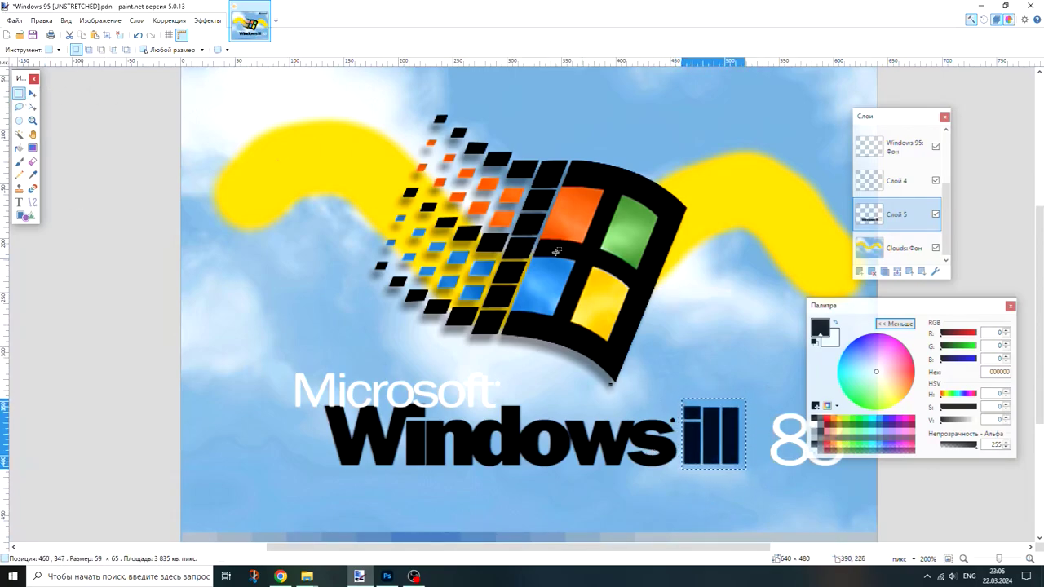
{"action": "left_click", "coordinate": [33, 93]}
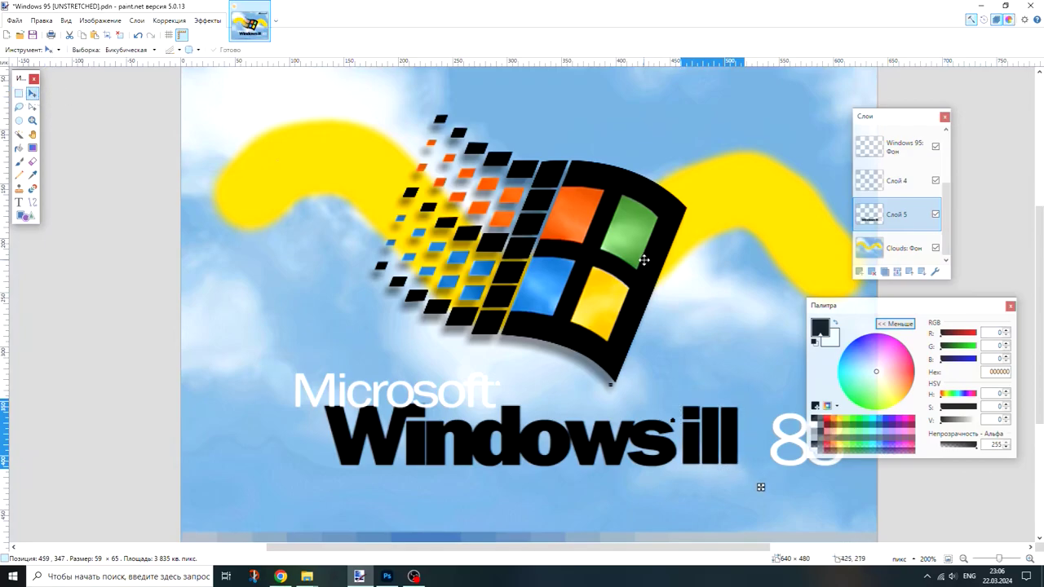
{"action": "key", "text": "Left"}
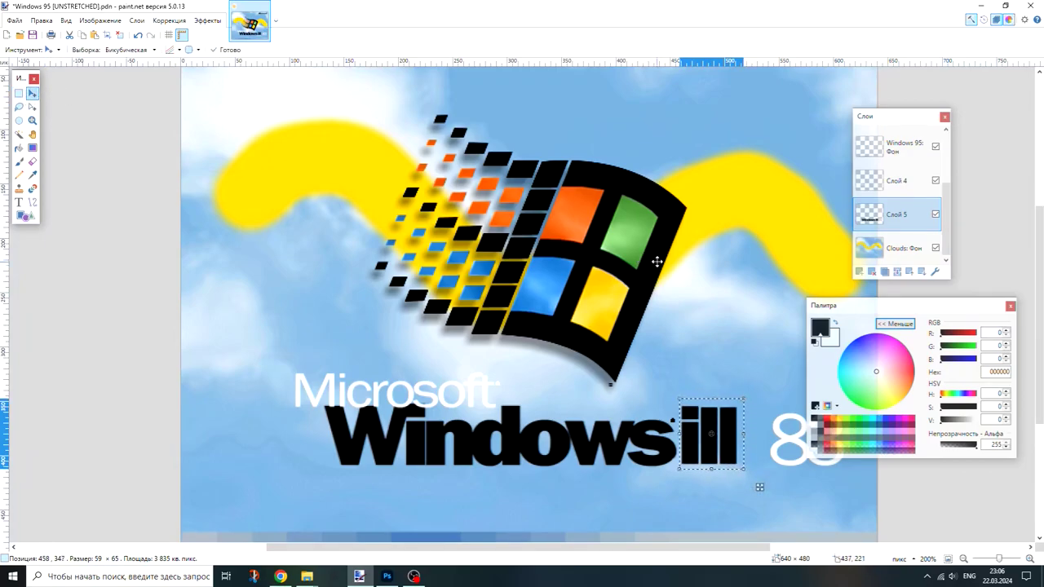
{"action": "key", "text": "ctrl+d"}
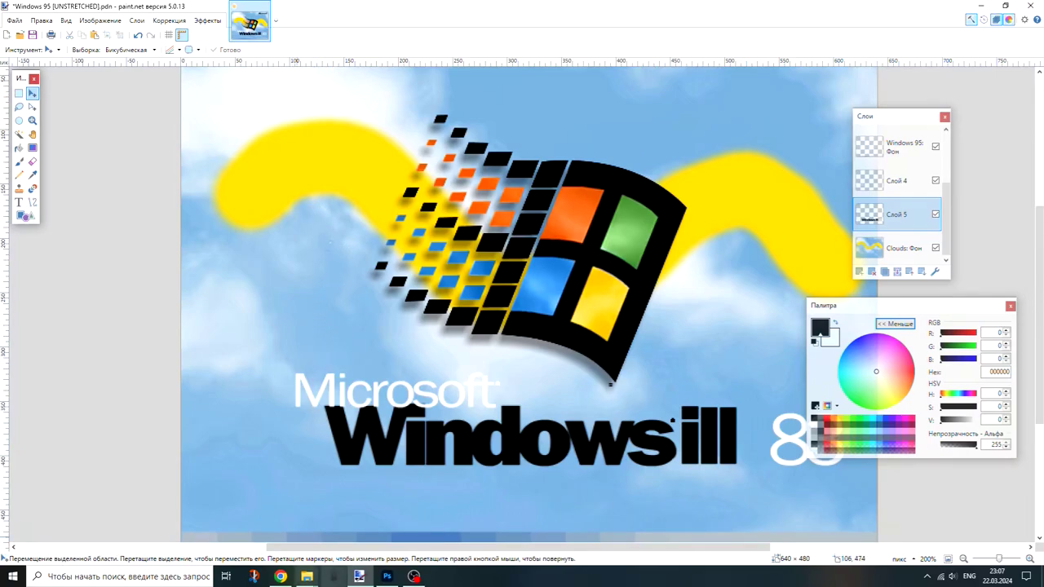
Step: In Photoshop, change the version number text from 95 to 83
{"action": "left_click", "coordinate": [396, 577]}
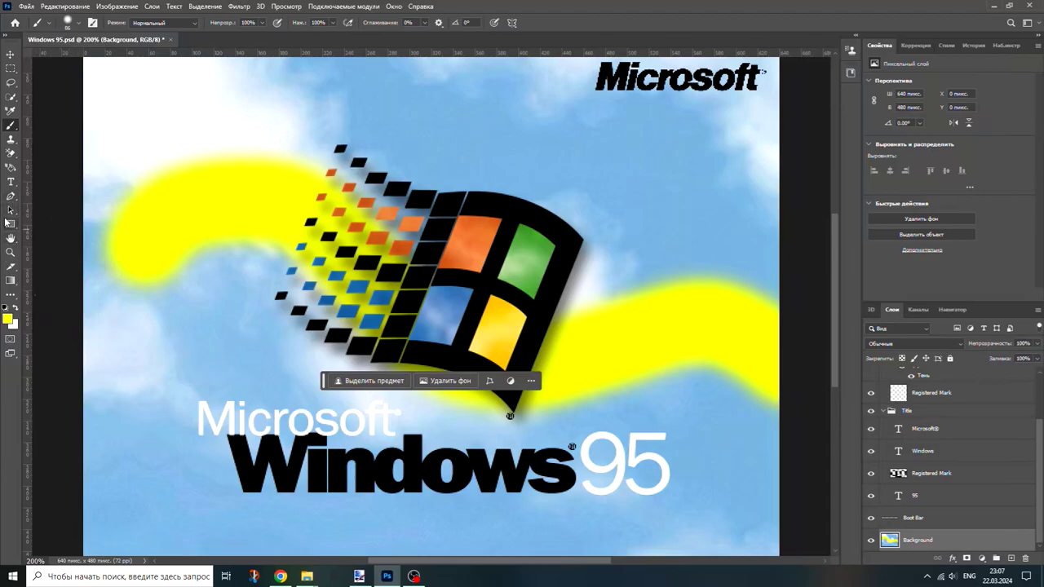
{"action": "left_click", "coordinate": [11, 183]}
{"action": "left_click", "coordinate": [645, 481]}
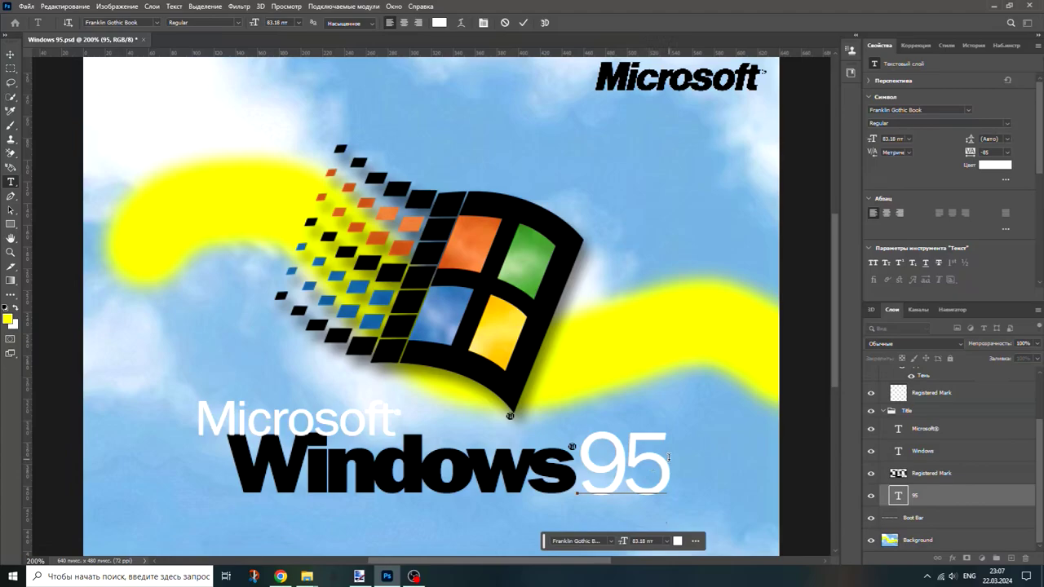
{"action": "type", "text": "83"}
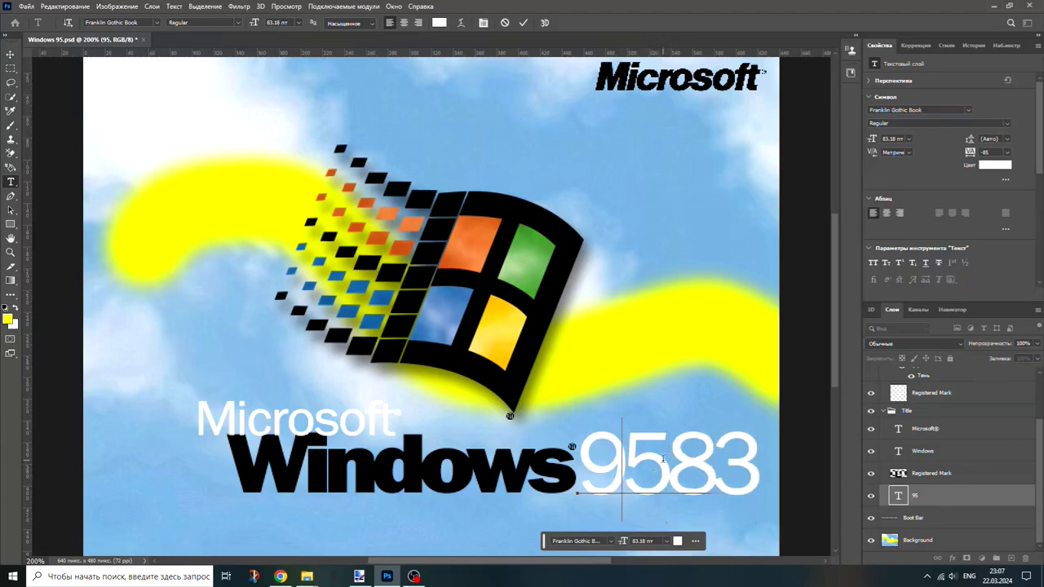
{"action": "key", "text": "BackSpace"}
{"action": "key", "text": "Delete"}
Step: Append 'ill' to the Windows title and move the 83 right after Windowsill
{"action": "left_click", "coordinate": [573, 463]}
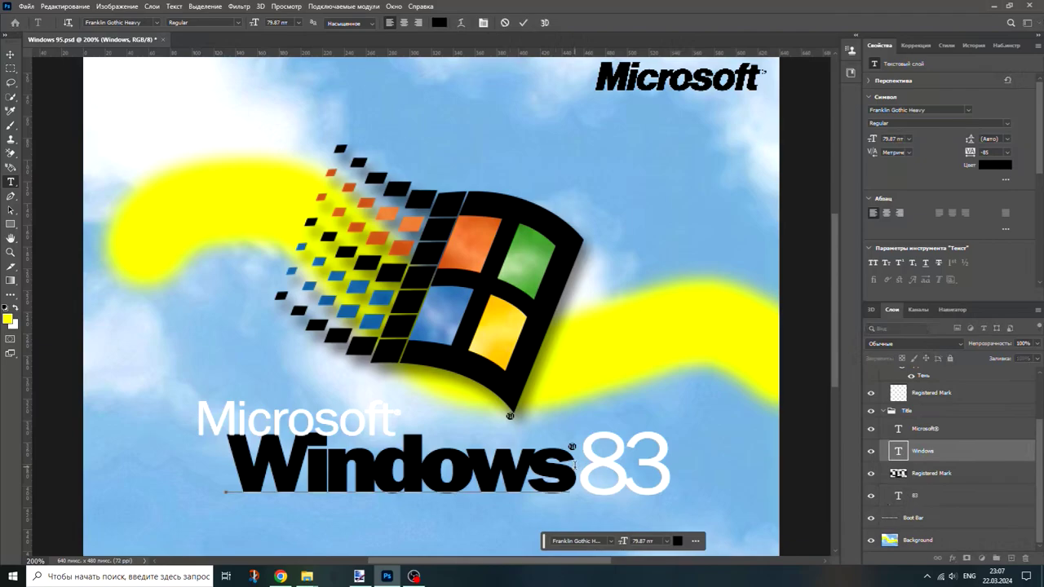
{"action": "type", "text": "ill"}
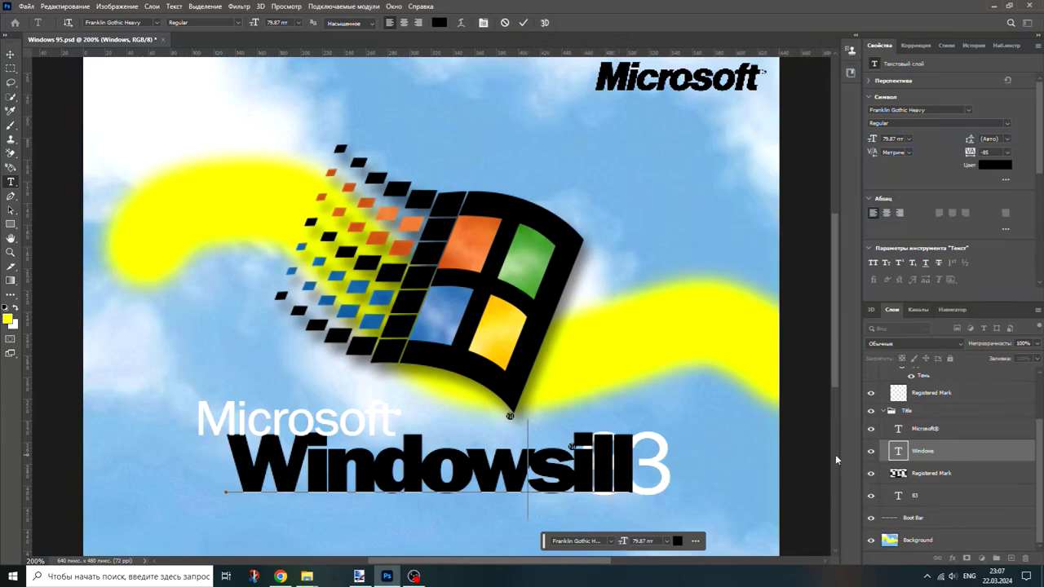
{"action": "left_click", "coordinate": [913, 498]}
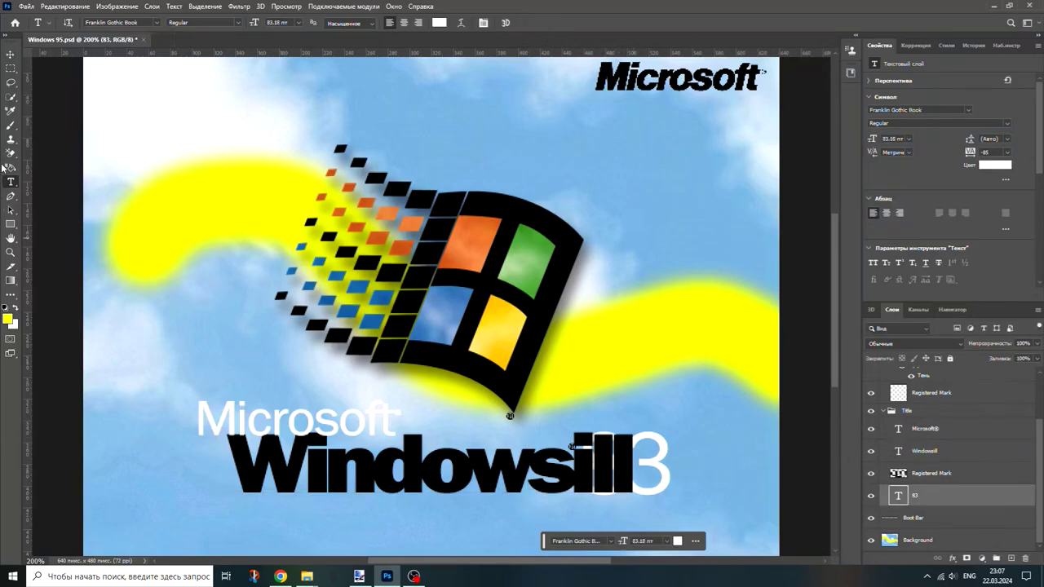
{"action": "left_click", "coordinate": [11, 55]}
{"action": "left_click_drag", "start_coordinate": [400, 304], "coordinate": [471, 355]}
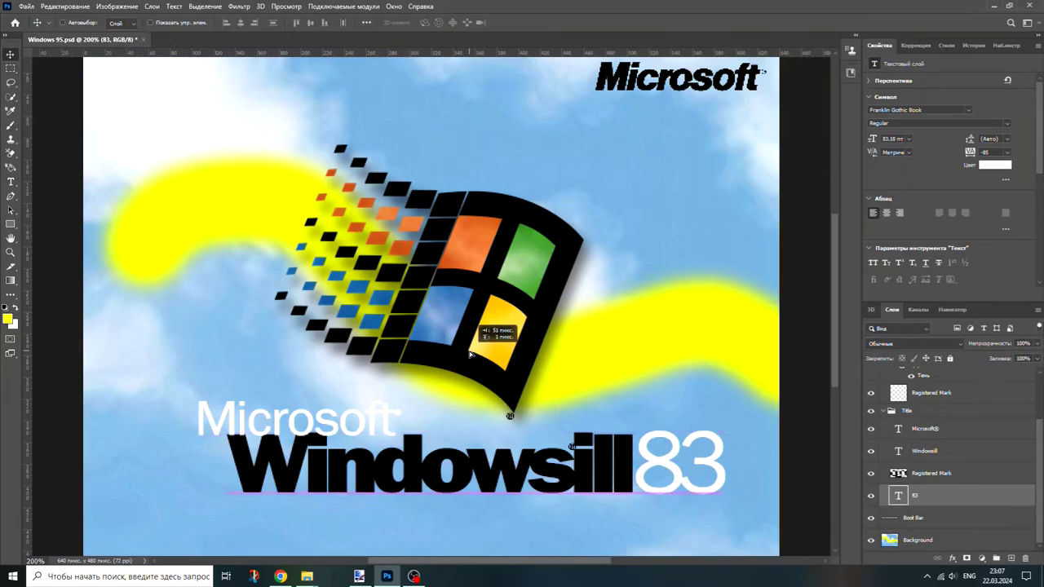
{"action": "left_click_drag", "start_coordinate": [471, 355], "coordinate": [471, 355]}
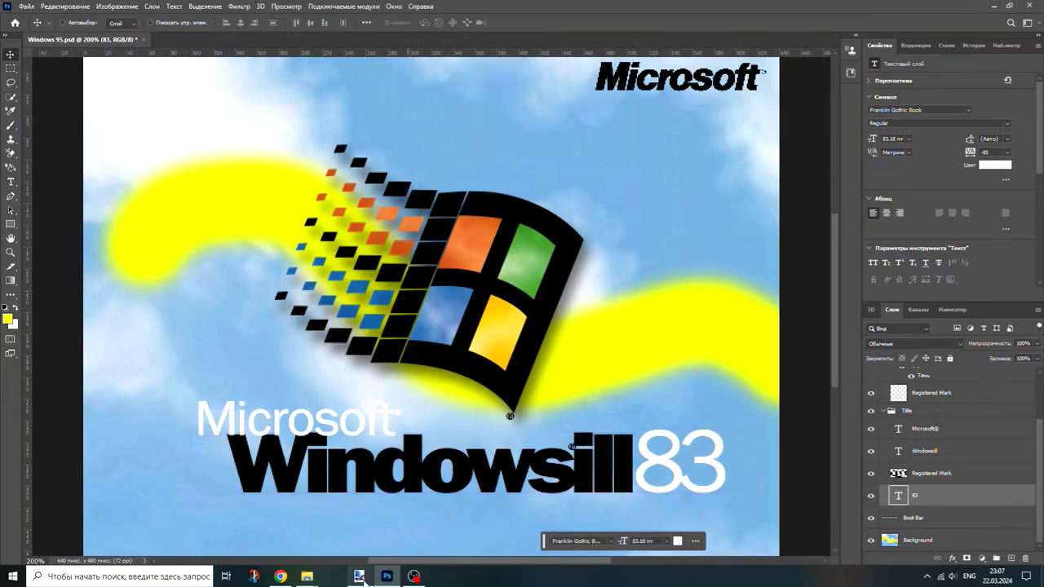
{"action": "left_click", "coordinate": [353, 552]}
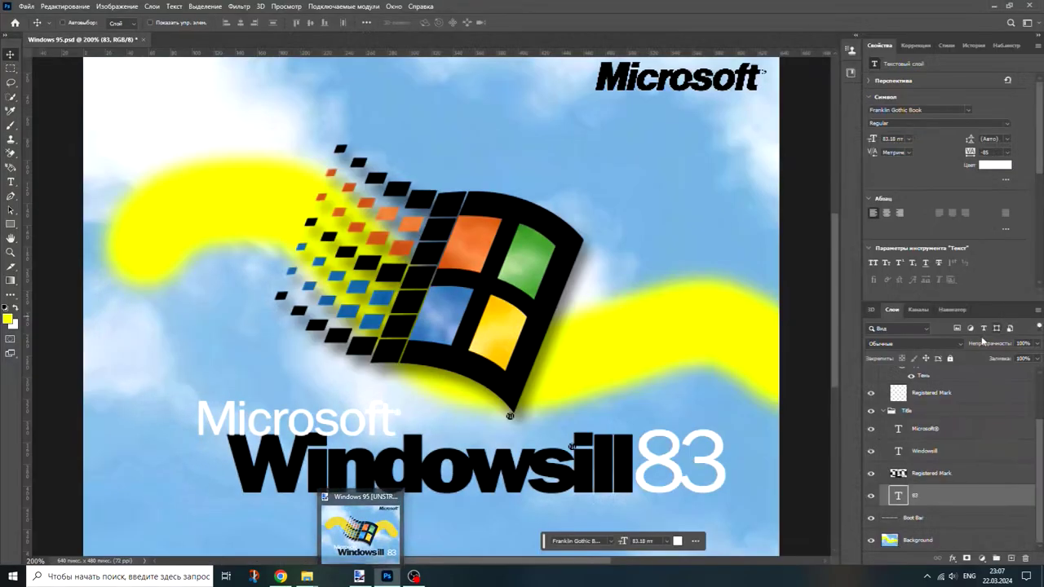
{"action": "left_click", "coordinate": [925, 451]}
{"action": "left_click", "coordinate": [926, 429]}
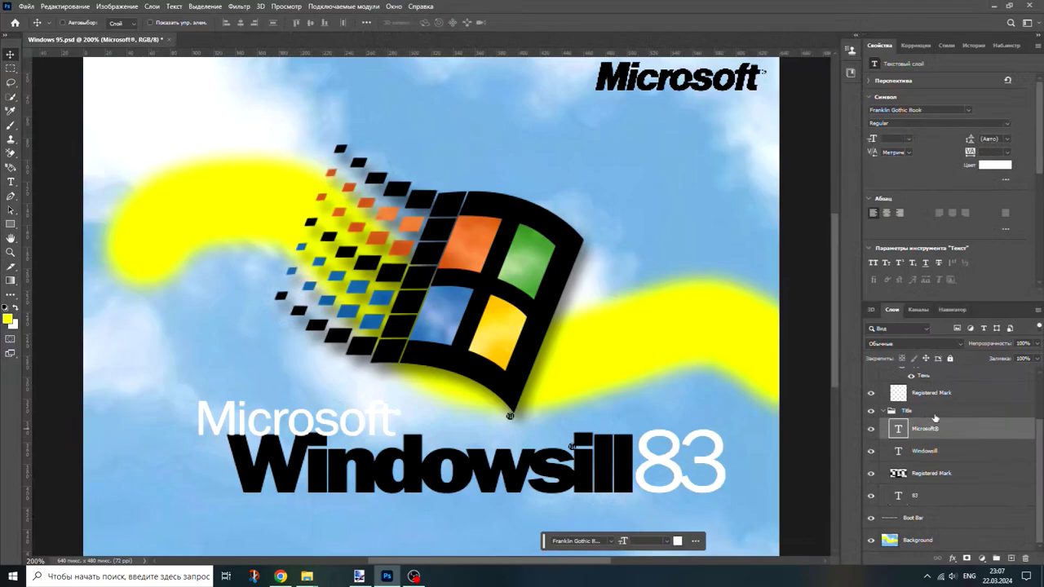
{"action": "scroll", "coordinate": [936, 418], "scroll_direction": "up", "scroll_amount": 1}
{"action": "left_click", "coordinate": [931, 500]}
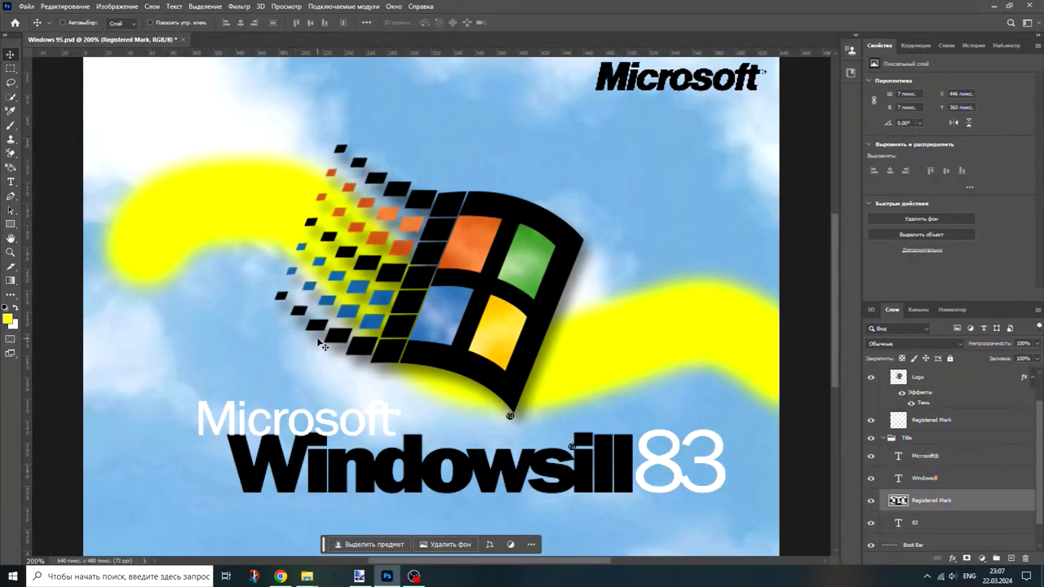
{"action": "left_click_drag", "start_coordinate": [322, 346], "coordinate": [388, 329]}
{"action": "scroll", "coordinate": [477, 460], "scroll_direction": "up", "scroll_amount": 2}
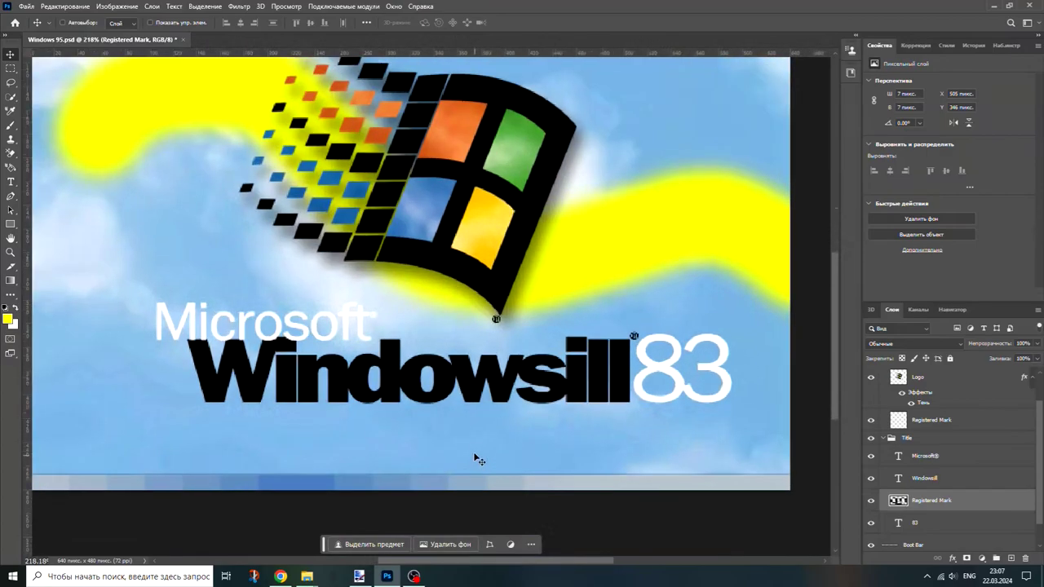
{"action": "scroll", "coordinate": [901, 412], "scroll_direction": "up", "scroll_amount": 1}
{"action": "scroll", "coordinate": [913, 427], "scroll_direction": "up", "scroll_amount": 1}
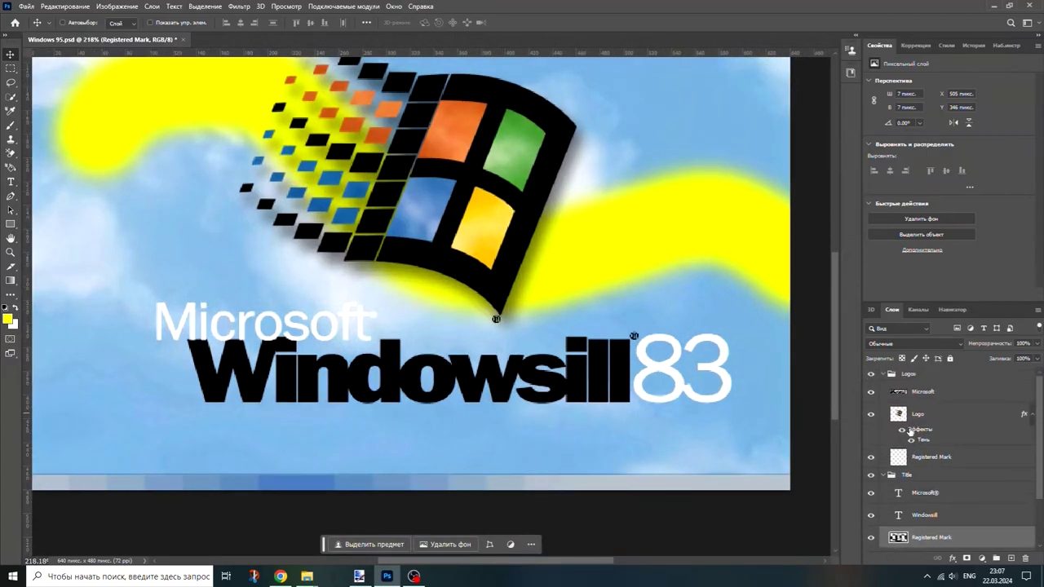
{"action": "left_click", "coordinate": [870, 416]}
{"action": "left_click", "coordinate": [870, 415]}
{"action": "scroll", "coordinate": [928, 495], "scroll_direction": "down", "scroll_amount": 1}
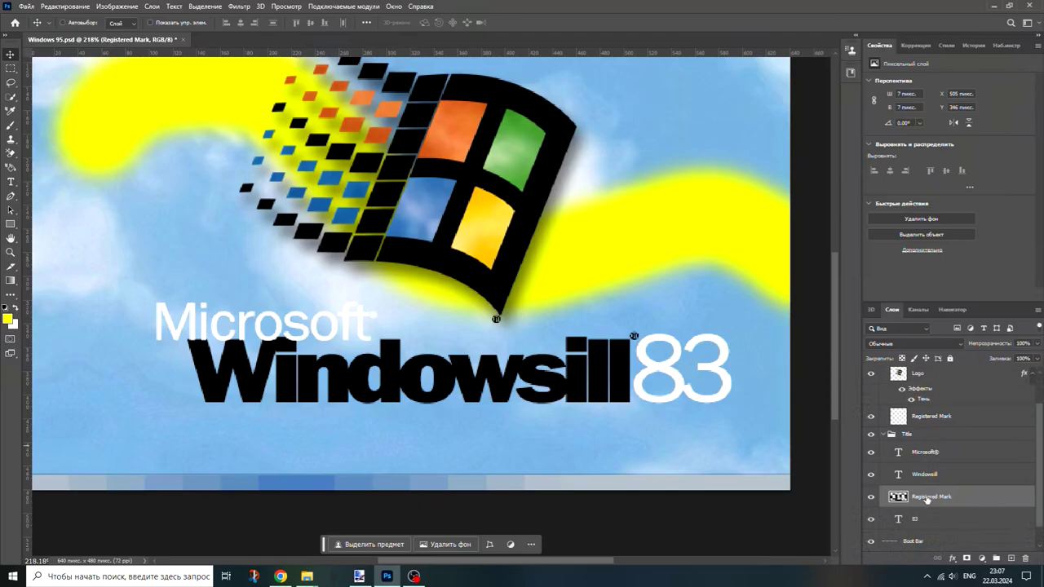
{"action": "scroll", "coordinate": [927, 499], "scroll_direction": "down", "scroll_amount": 1}
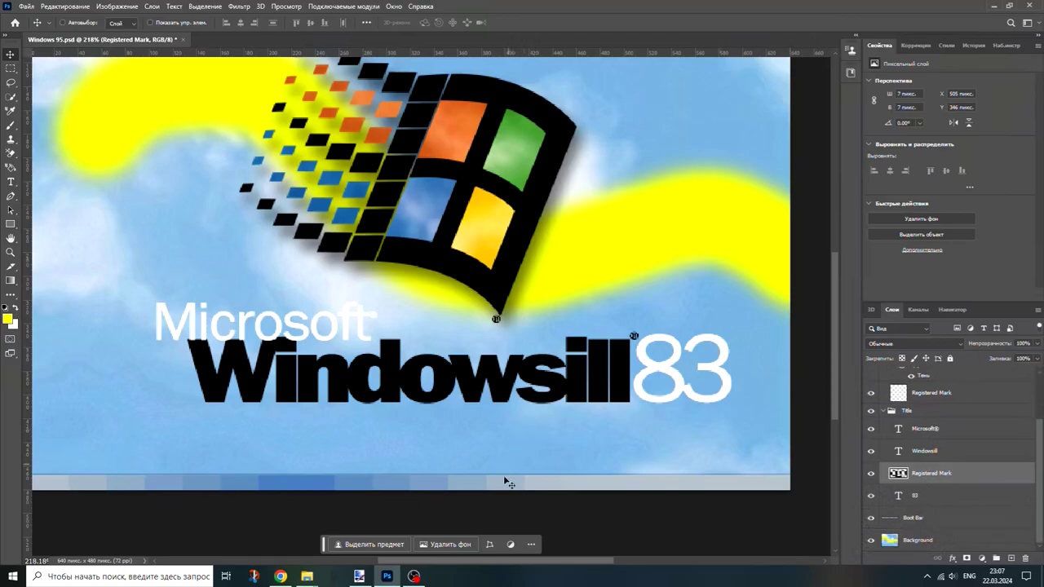
{"action": "scroll", "coordinate": [444, 404], "scroll_direction": "down", "scroll_amount": 3}
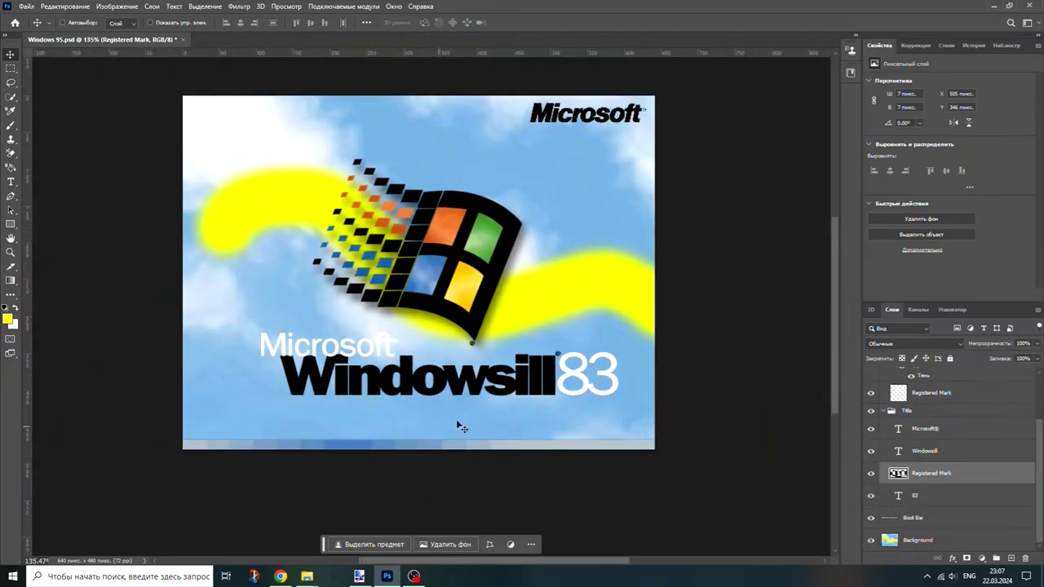
{"action": "left_click", "coordinate": [359, 576]}
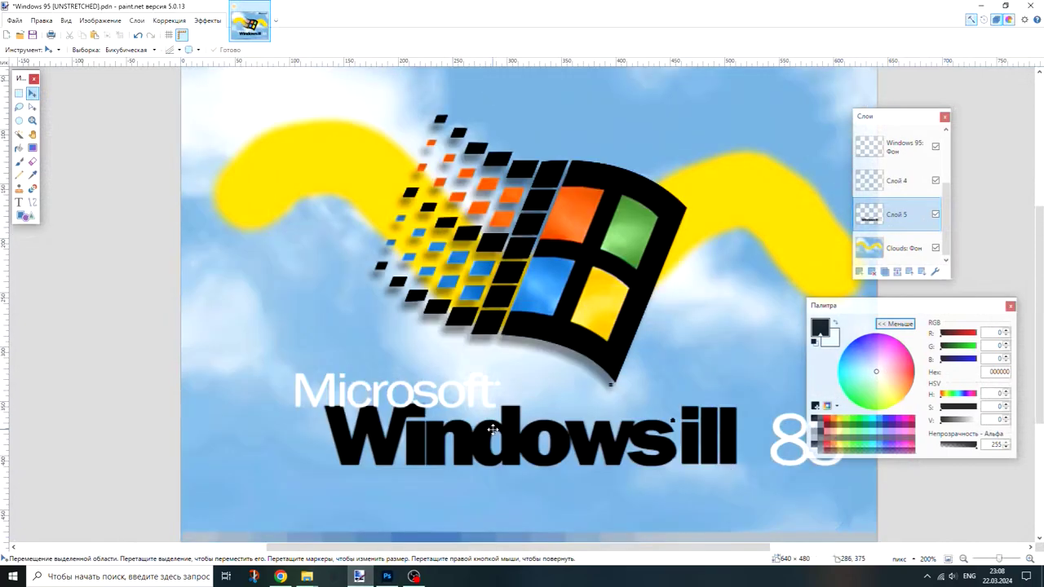
{"action": "left_click", "coordinate": [387, 576]}
{"action": "scroll", "coordinate": [469, 285], "scroll_direction": "up", "scroll_amount": 2}
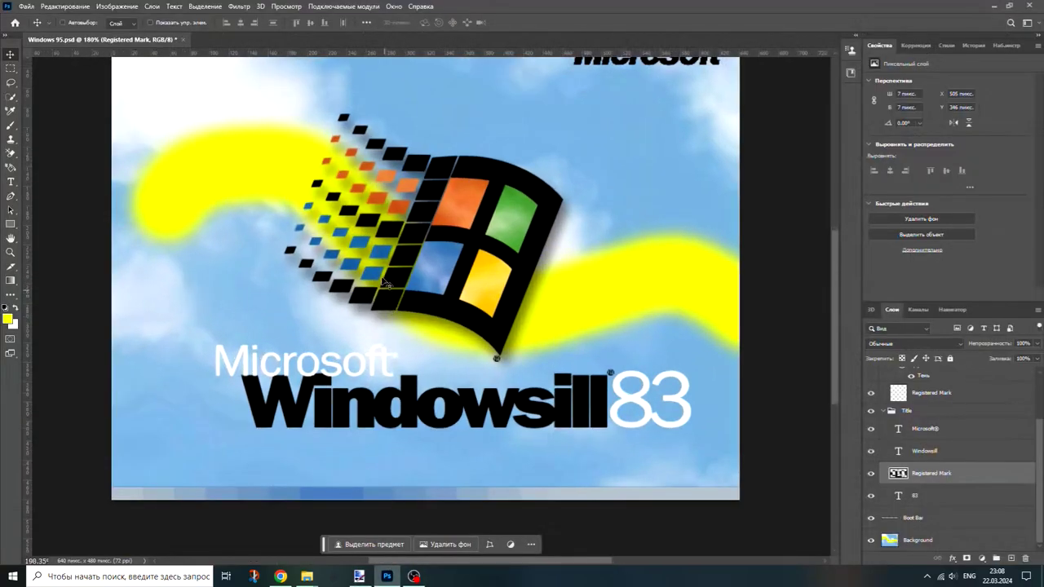
{"action": "scroll", "coordinate": [377, 265], "scroll_direction": "up", "scroll_amount": 2}
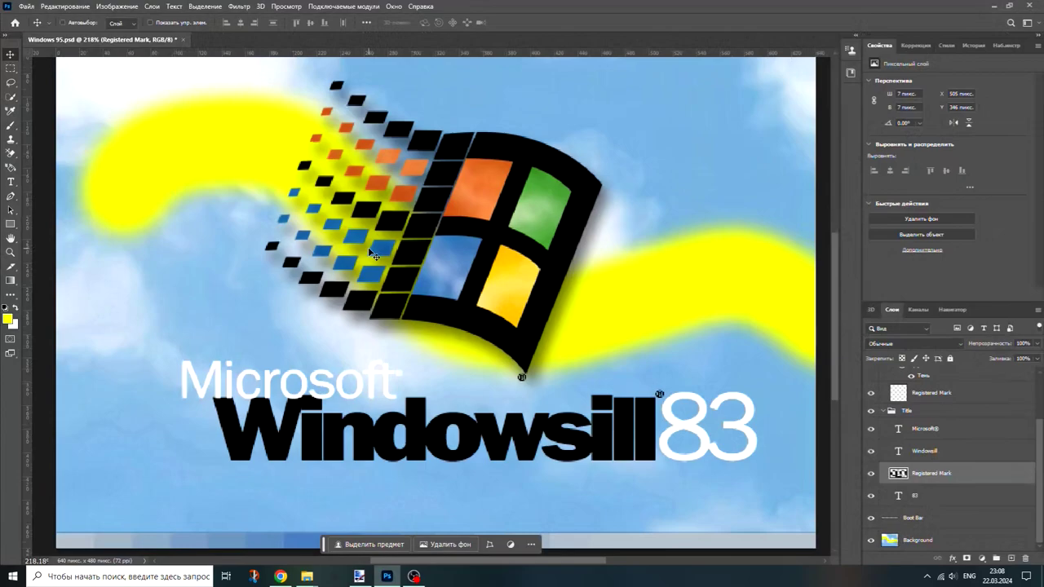
{"action": "scroll", "coordinate": [374, 254], "scroll_direction": "down", "scroll_amount": 1}
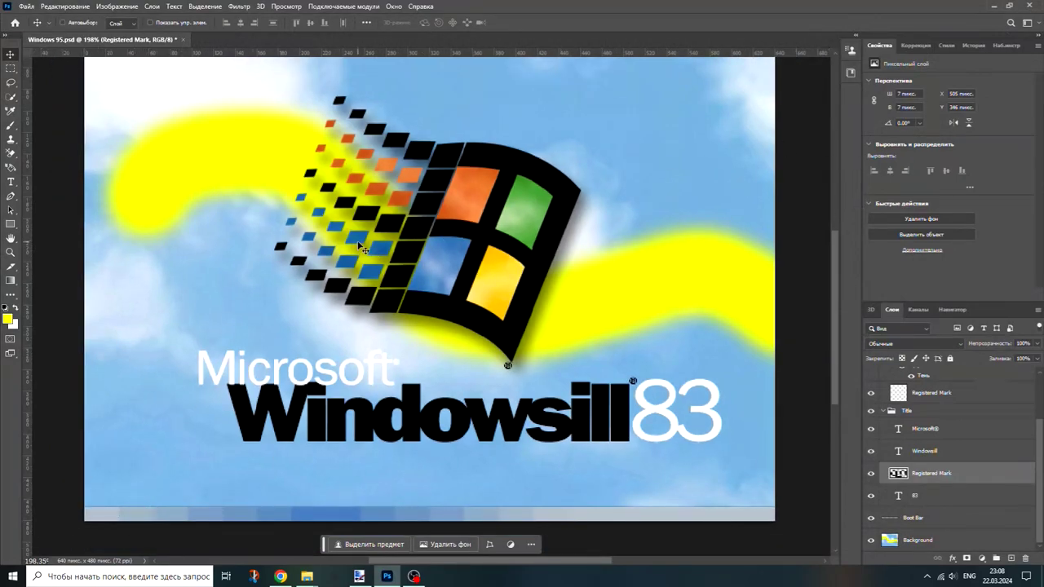
{"action": "scroll", "coordinate": [364, 249], "scroll_direction": "down", "scroll_amount": 1}
{"action": "scroll", "coordinate": [364, 249], "scroll_direction": "up", "scroll_amount": 1}
{"action": "scroll", "coordinate": [364, 249], "scroll_direction": "down", "scroll_amount": 1}
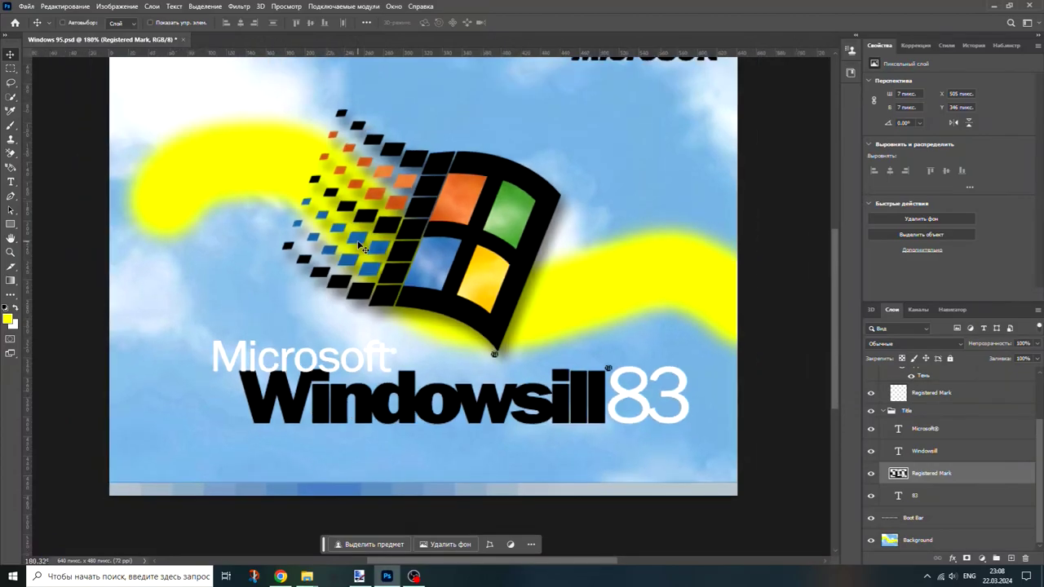
{"action": "scroll", "coordinate": [364, 249], "scroll_direction": "down", "scroll_amount": 1}
{"action": "scroll", "coordinate": [364, 249], "scroll_direction": "up", "scroll_amount": 2}
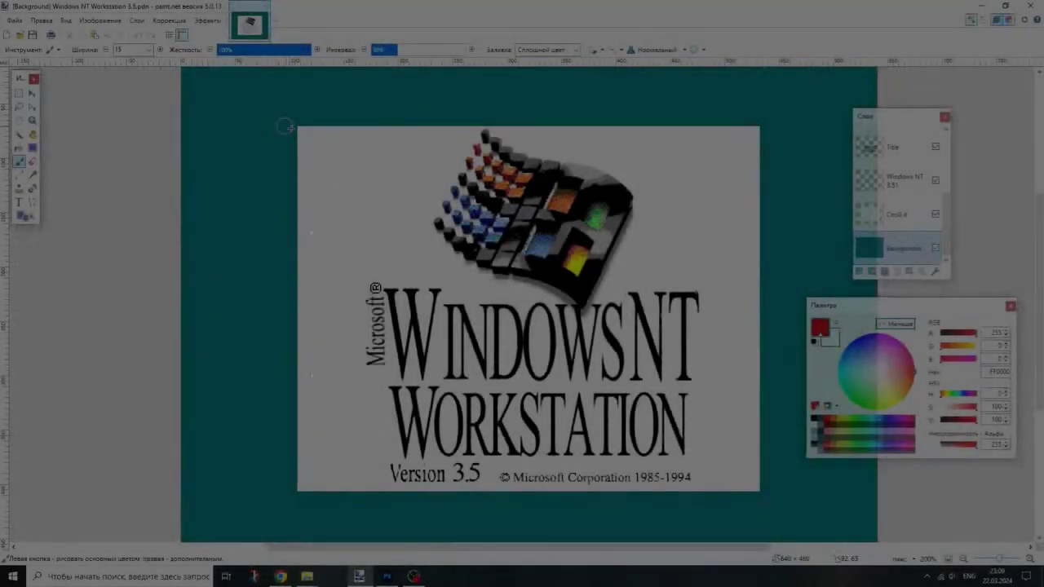
Step: Paint a red stroke across the upper left and a green stroke along the lower right on Слой 4
{"action": "left_click_drag", "start_coordinate": [325, 100], "coordinate": [562, 216]}
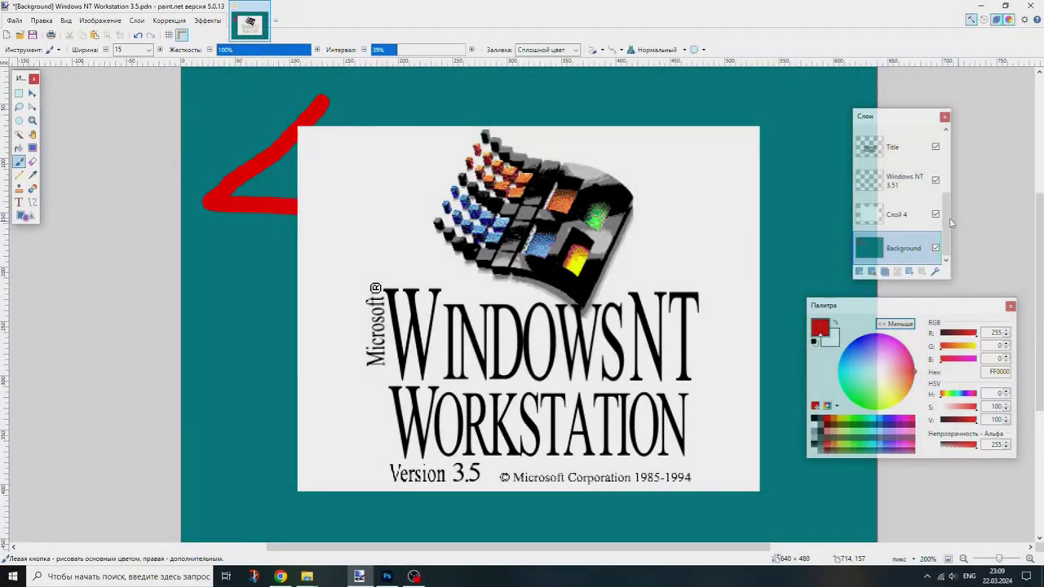
{"action": "left_click", "coordinate": [897, 214]}
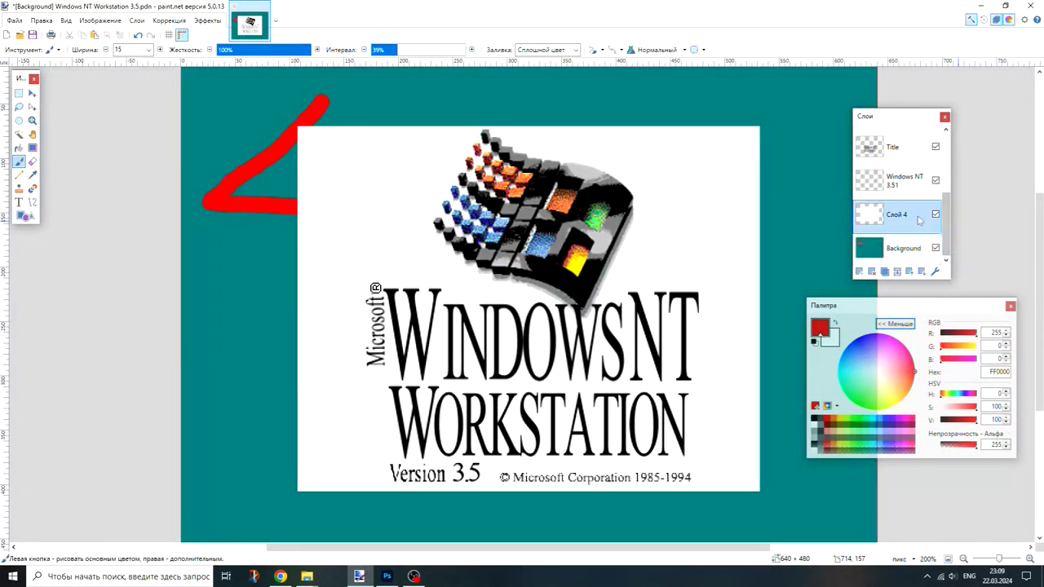
{"action": "left_click_drag", "start_coordinate": [881, 380], "coordinate": [854, 408]}
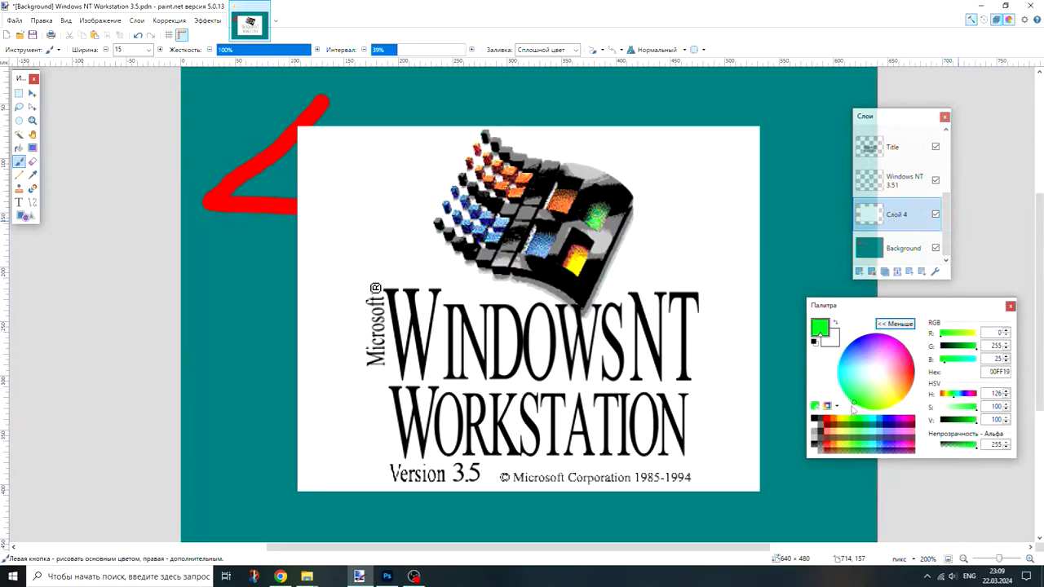
{"action": "left_click_drag", "start_coordinate": [707, 393], "coordinate": [644, 515]}
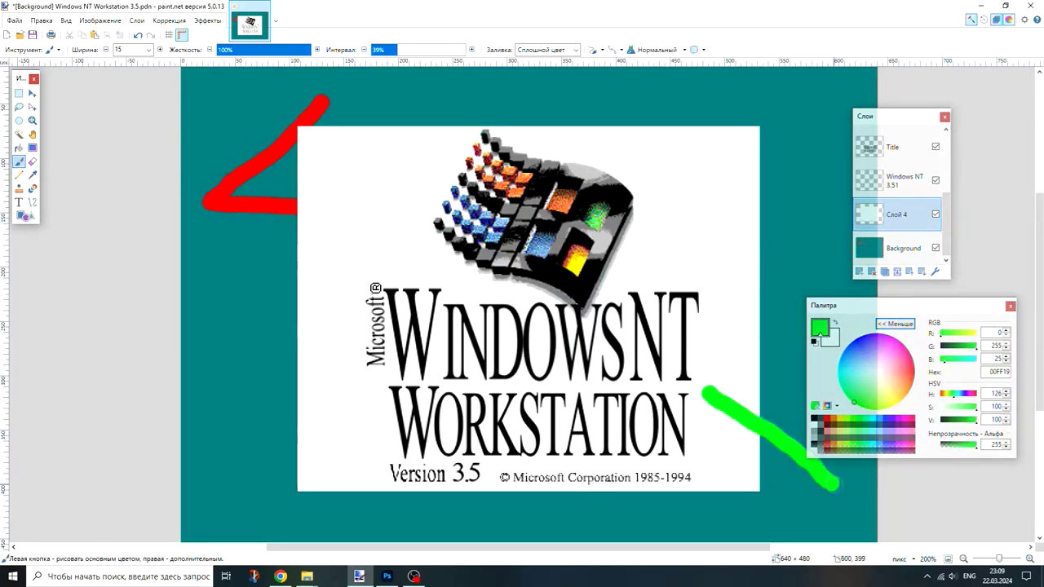
{"action": "left_click", "coordinate": [904, 149]}
{"action": "left_click", "coordinate": [19, 93]}
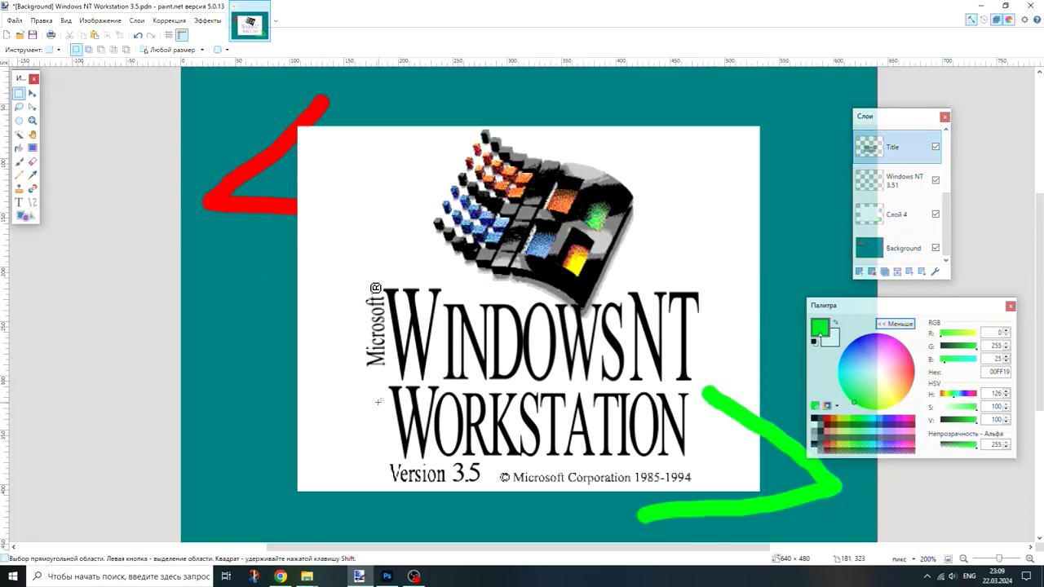
Step: Delete the WORK letters, add new layer Слой 9 above Title, and set black as the colour
{"action": "left_click_drag", "start_coordinate": [378, 382], "coordinate": [522, 460]}
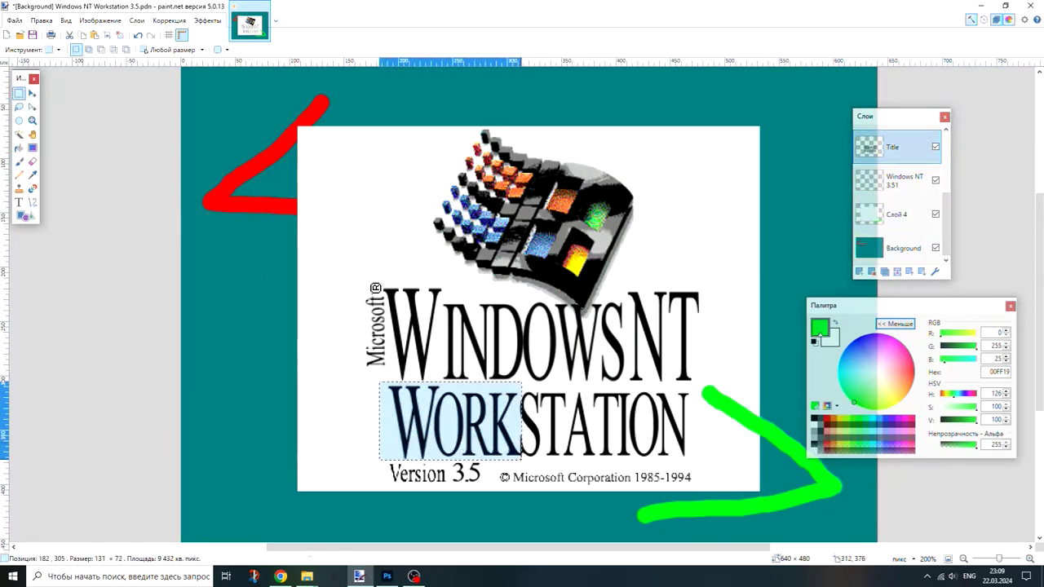
{"action": "key", "text": "Delete"}
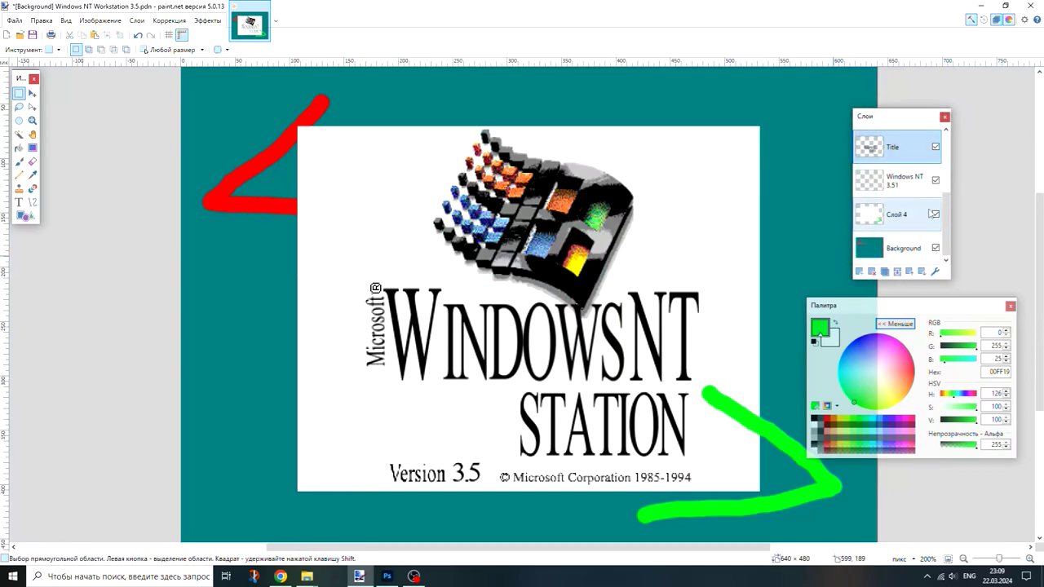
{"action": "left_click", "coordinate": [859, 271]}
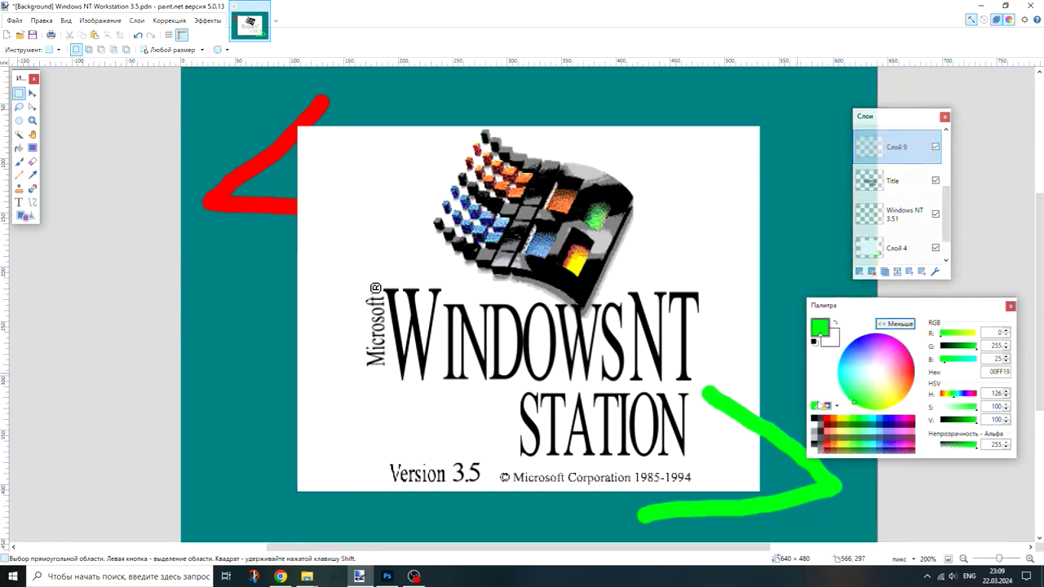
{"action": "left_click", "coordinate": [814, 421]}
{"action": "left_click", "coordinate": [19, 160]}
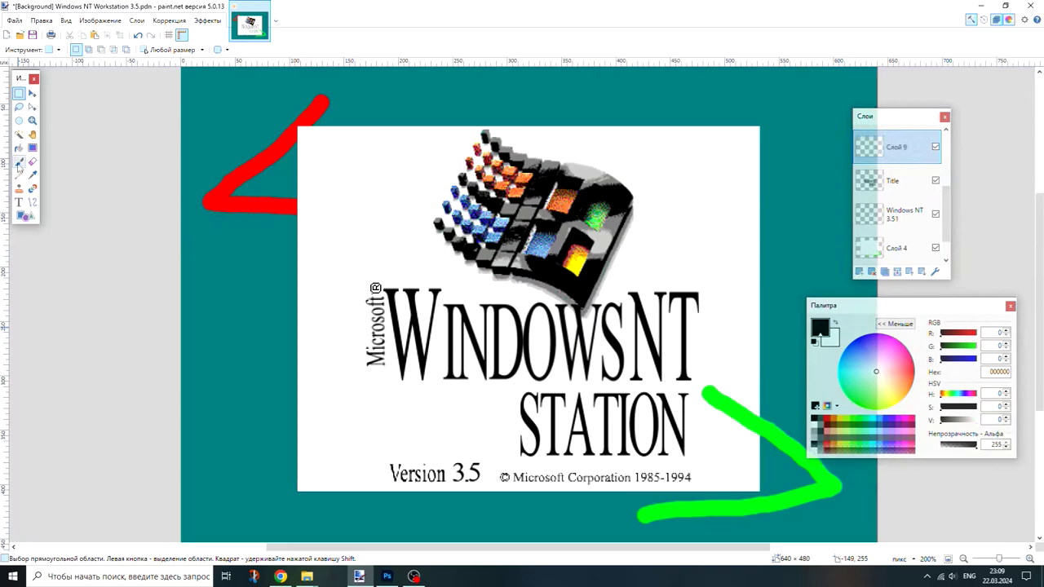
{"action": "left_click", "coordinate": [19, 148]}
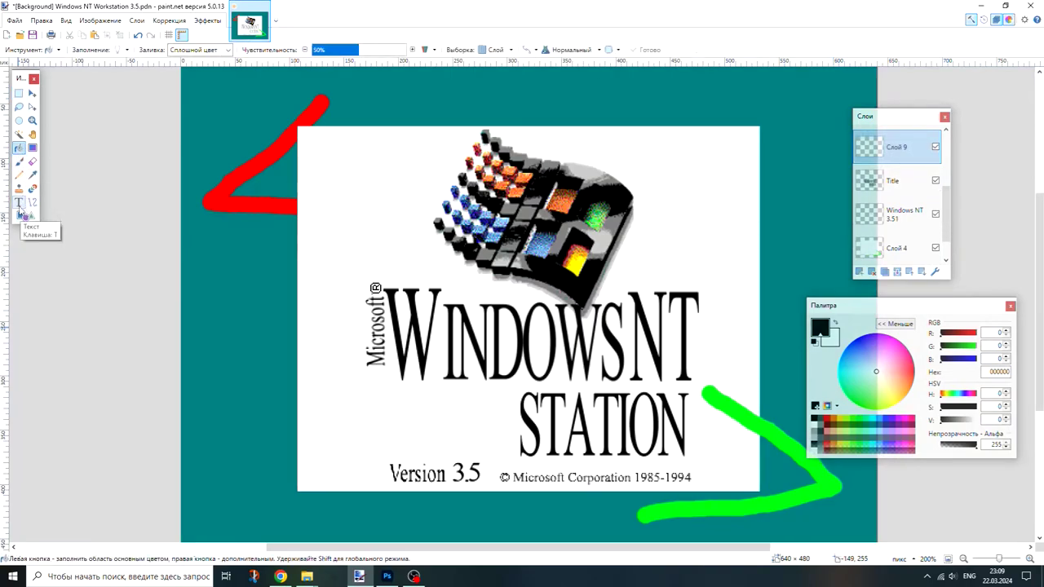
{"action": "left_click", "coordinate": [19, 96]}
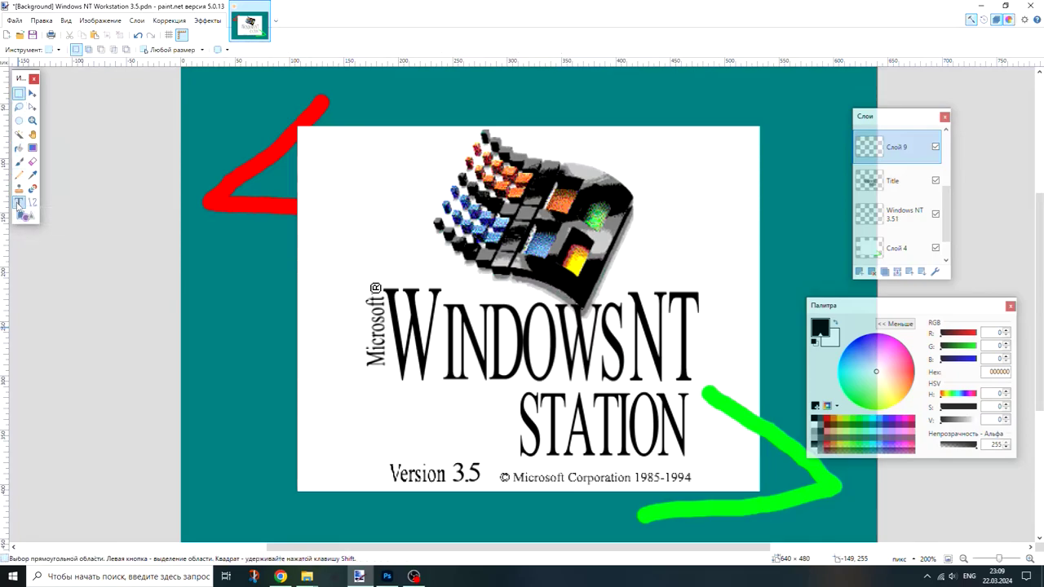
Step: Add a size 66 Times New Roman 'P' just left of STATION
{"action": "left_click", "coordinate": [18, 204]}
{"action": "left_click", "coordinate": [168, 50]}
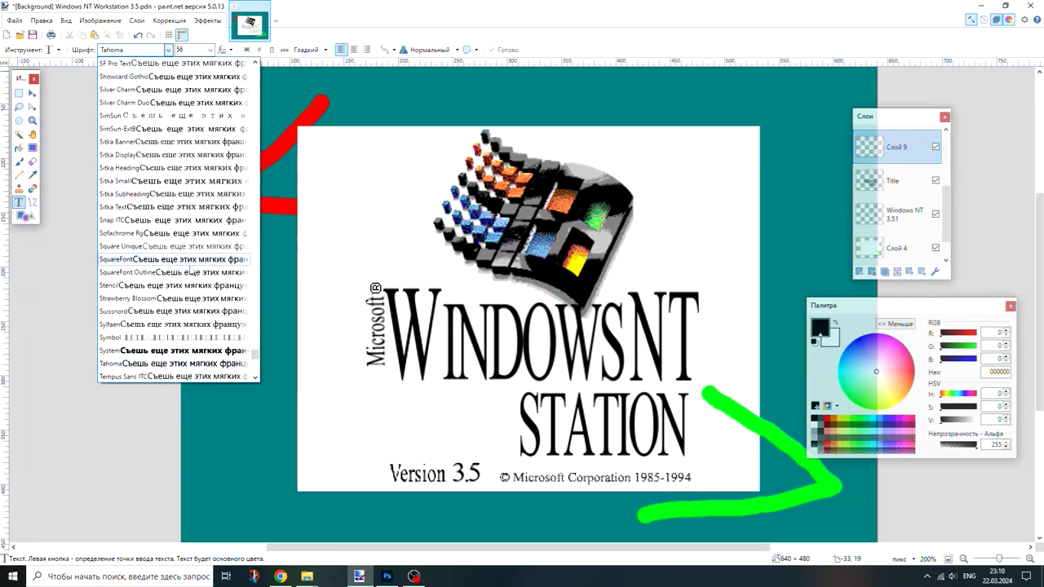
{"action": "scroll", "coordinate": [157, 239], "scroll_direction": "down", "scroll_amount": 5}
{"action": "scroll", "coordinate": [157, 239], "scroll_direction": "down", "scroll_amount": 5}
{"action": "left_click", "coordinate": [155, 246]}
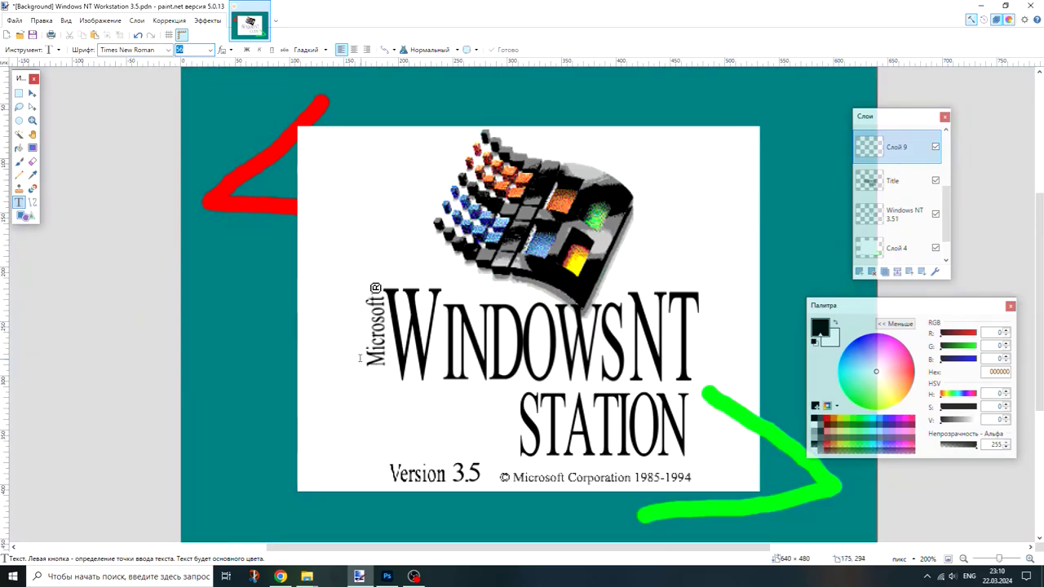
{"action": "left_click", "coordinate": [380, 404]}
{"action": "type", "text": "P"}
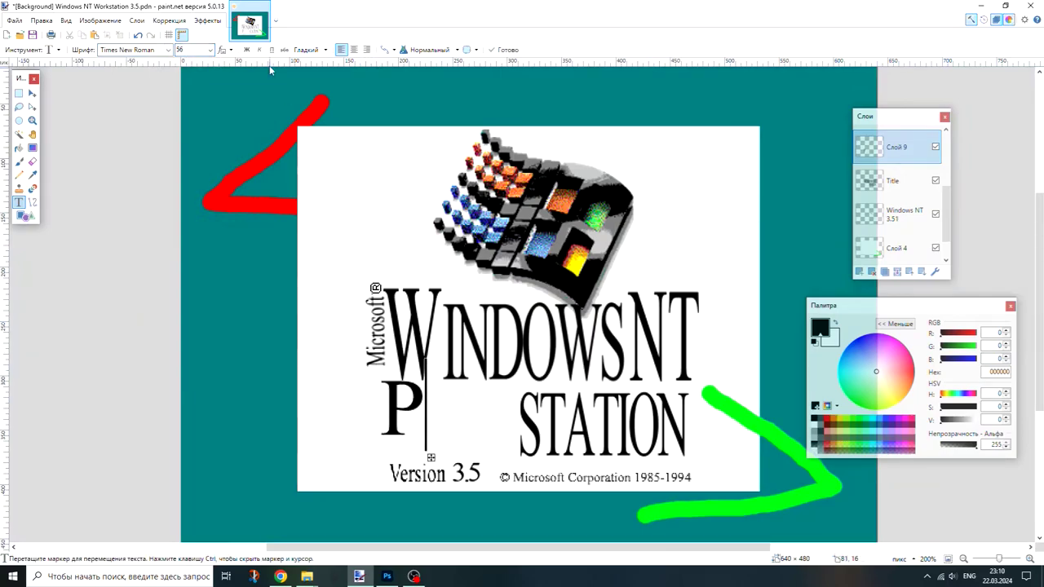
{"action": "left_click", "coordinate": [197, 46]}
{"action": "type", "text": "6"}
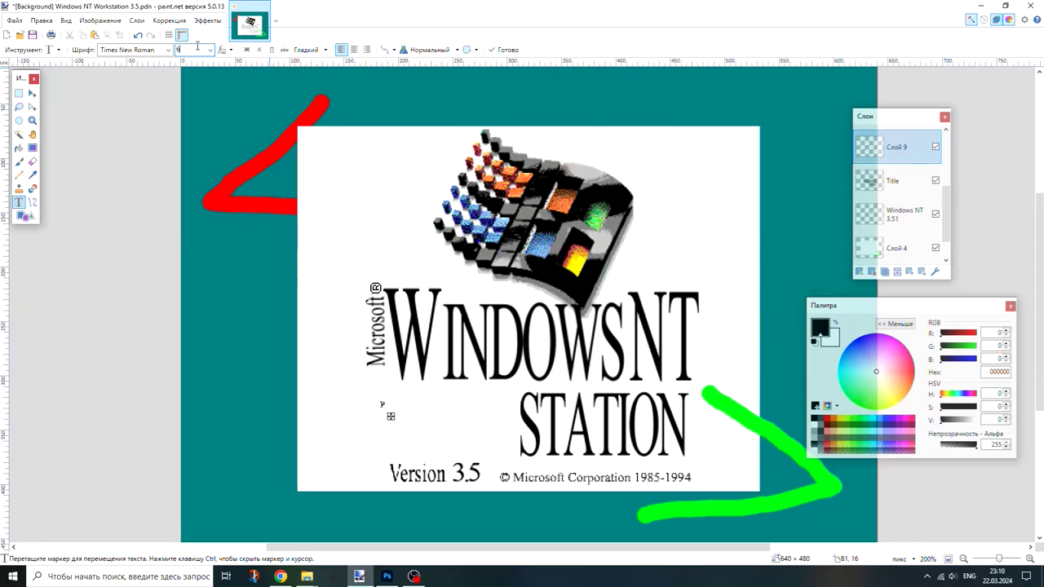
{"action": "type", "text": "6"}
{"action": "left_click_drag", "start_coordinate": [439, 465], "coordinate": [461, 483]}
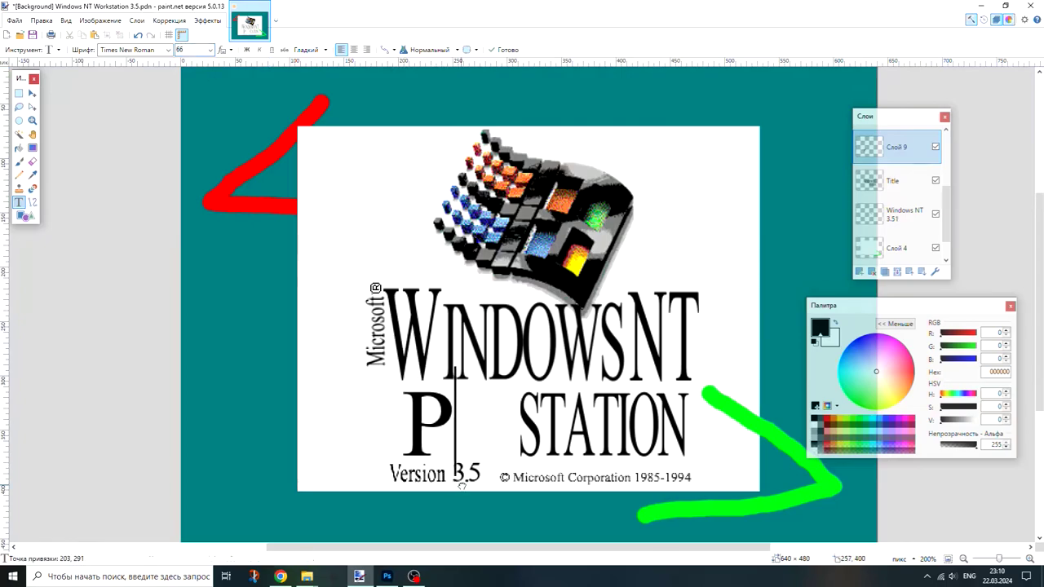
Step: Add size 66 'ORN' letters and drag them down onto the STATION line
{"action": "left_click", "coordinate": [204, 50]}
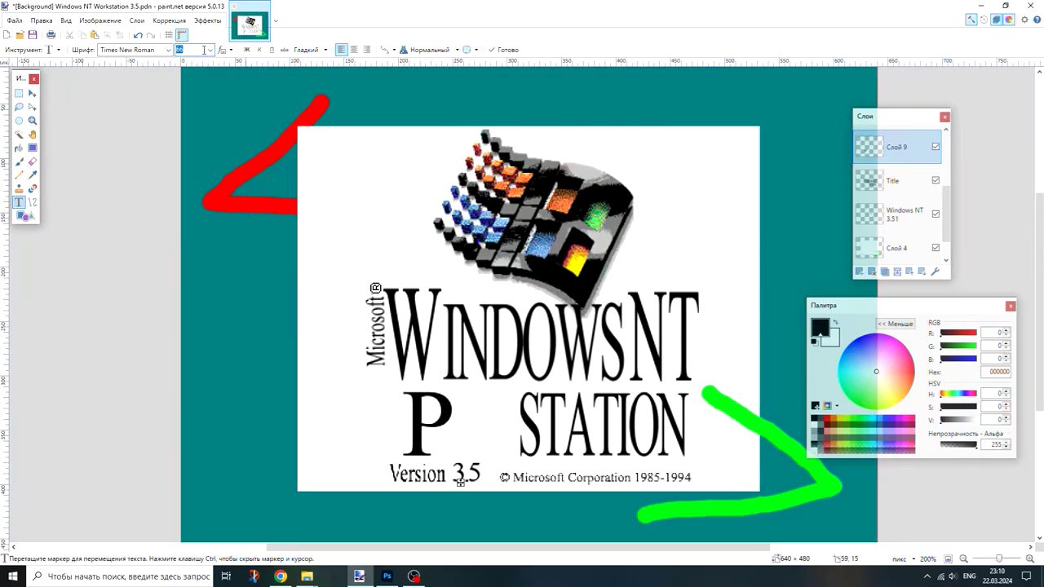
{"action": "type", "text": "77"}
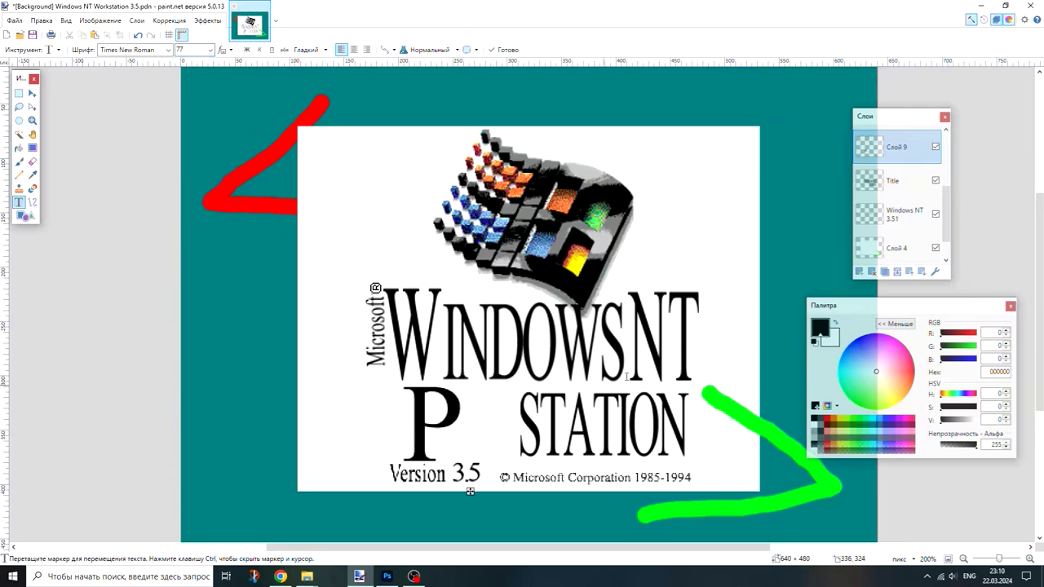
{"action": "left_click", "coordinate": [641, 362]}
{"action": "type", "text": "O"}
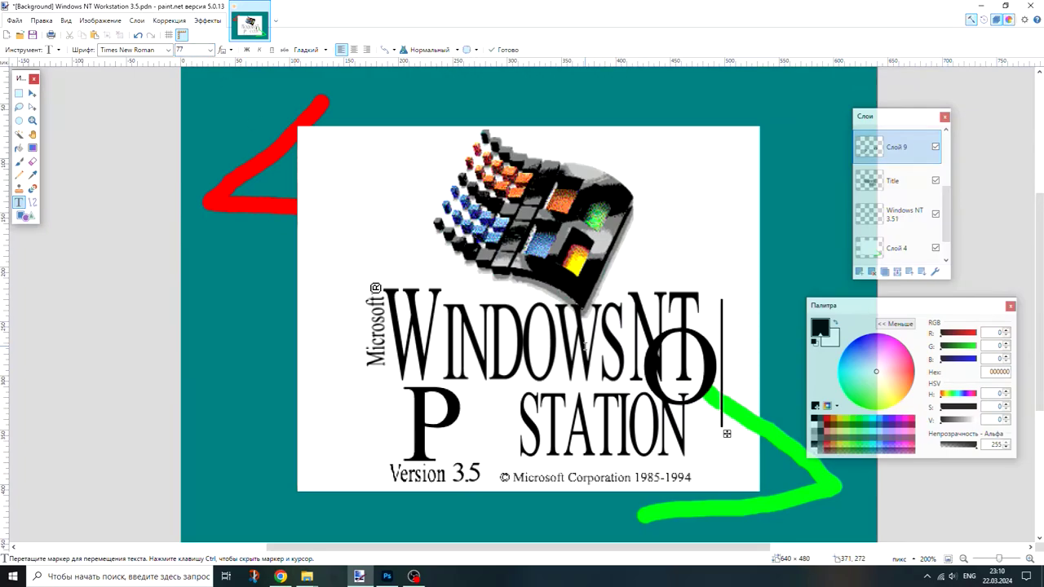
{"action": "type", "text": "RK"}
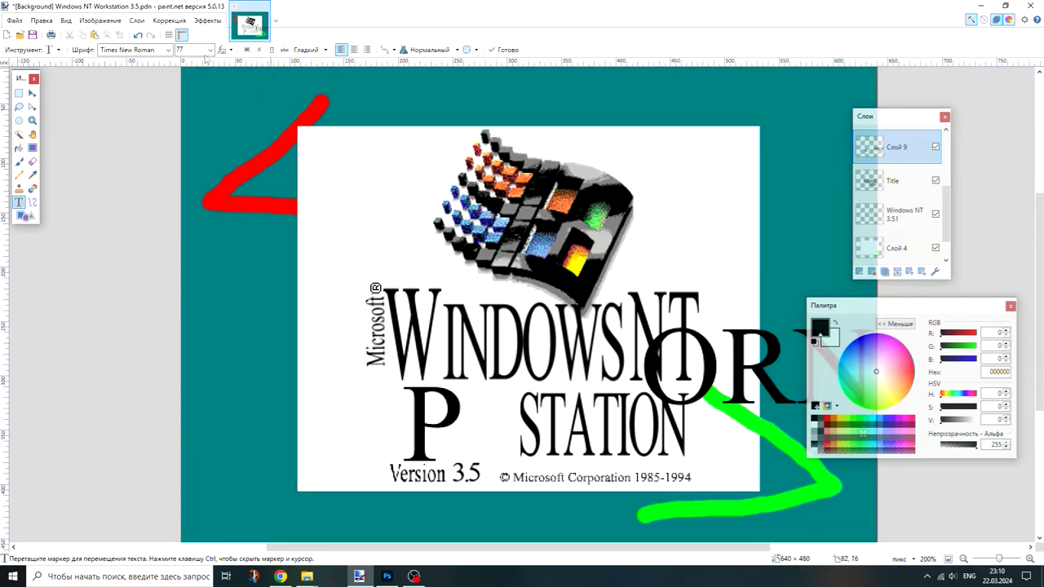
{"action": "double_click", "coordinate": [196, 49]}
{"action": "type", "text": "66"}
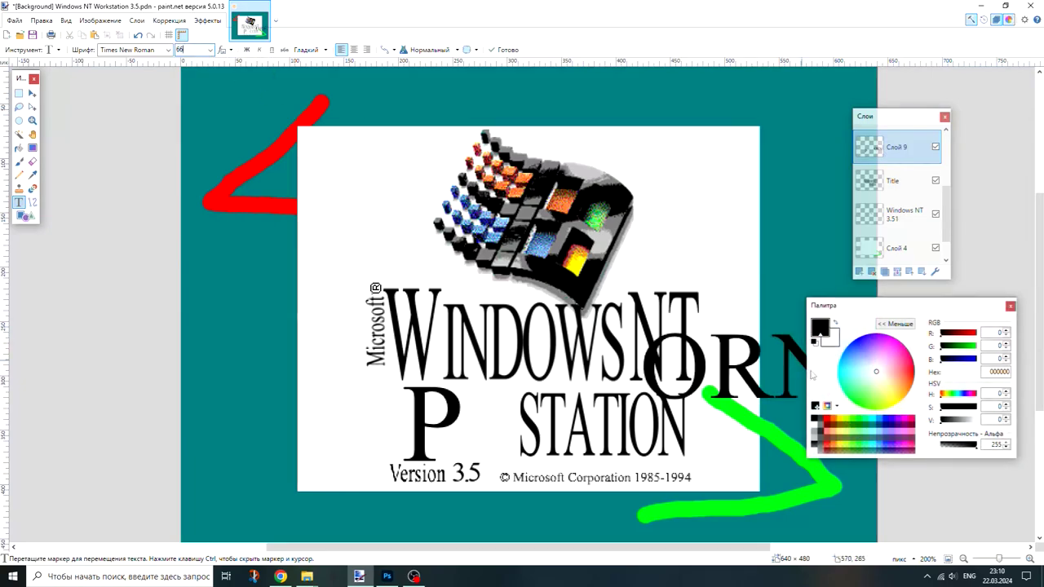
{"action": "left_click_drag", "start_coordinate": [832, 307], "coordinate": [848, 221]}
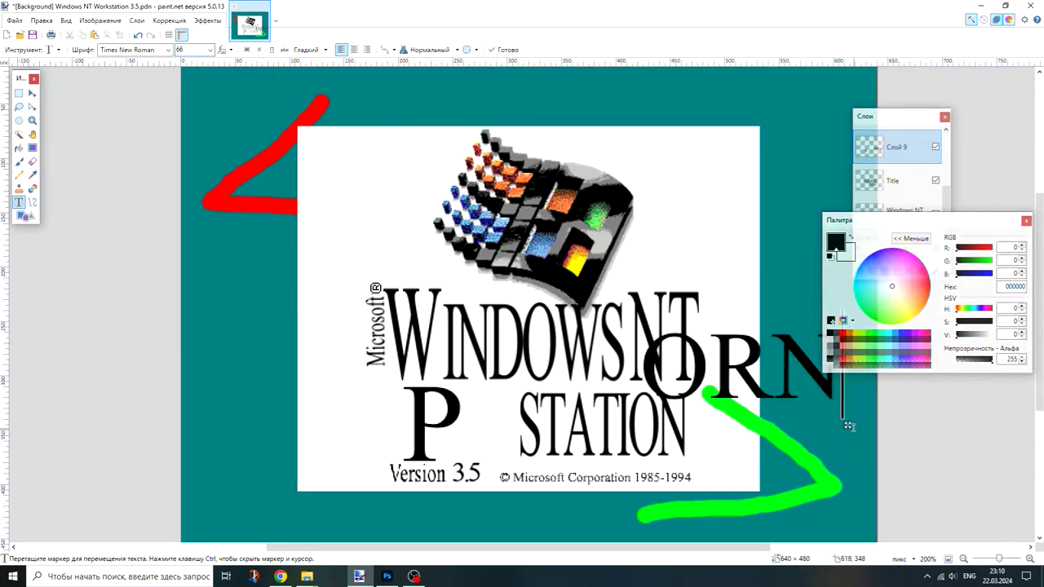
{"action": "mouse_move", "coordinate": [846, 422]}
{"action": "left_mouse_down"}
{"action": "mouse_move", "coordinate": [654, 462]}
{"action": "mouse_move", "coordinate": [667, 487]}
{"action": "left_mouse_up"}
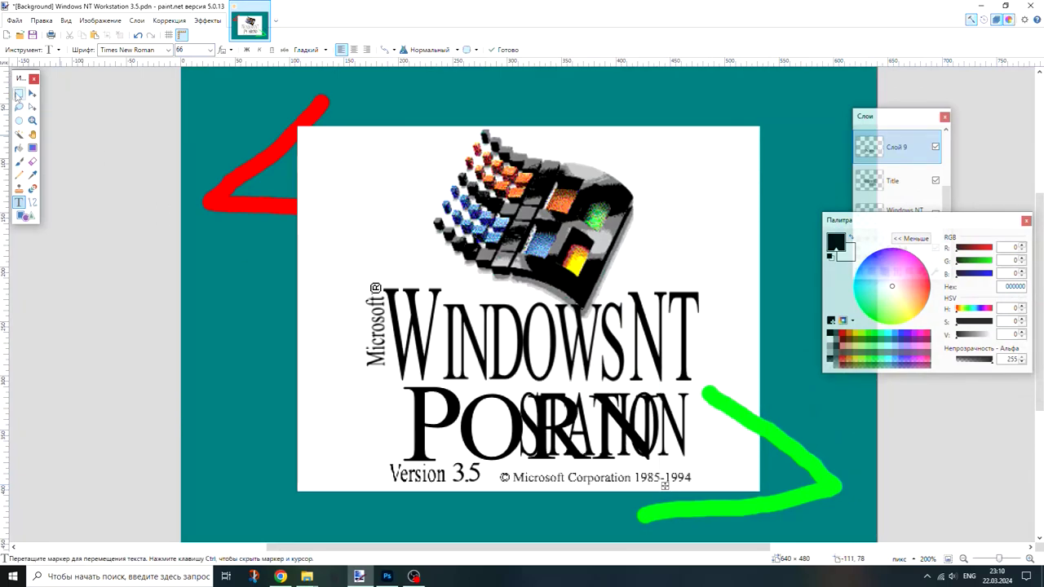
Step: Squeeze the overlapping lower title text narrower horizontally
{"action": "left_click", "coordinate": [19, 93]}
{"action": "left_click_drag", "start_coordinate": [368, 359], "coordinate": [666, 479]}
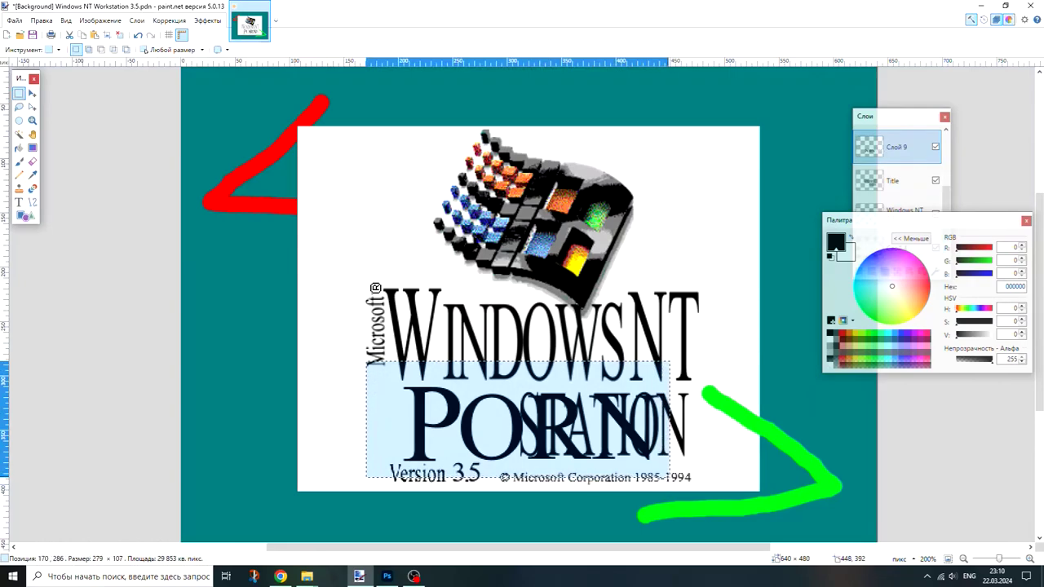
{"action": "left_click", "coordinate": [33, 93]}
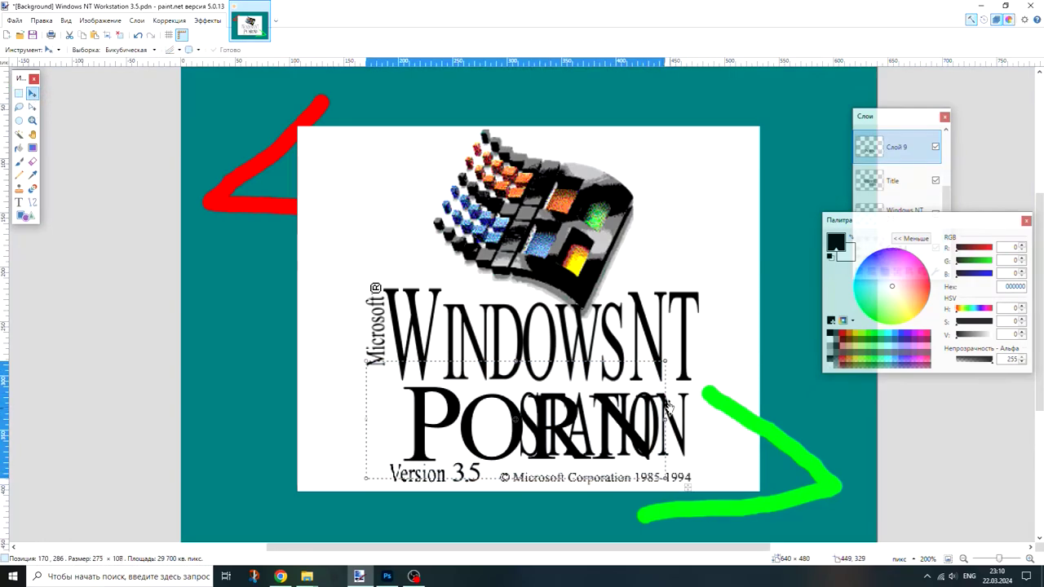
{"action": "left_click_drag", "start_coordinate": [687, 487], "coordinate": [541, 493]}
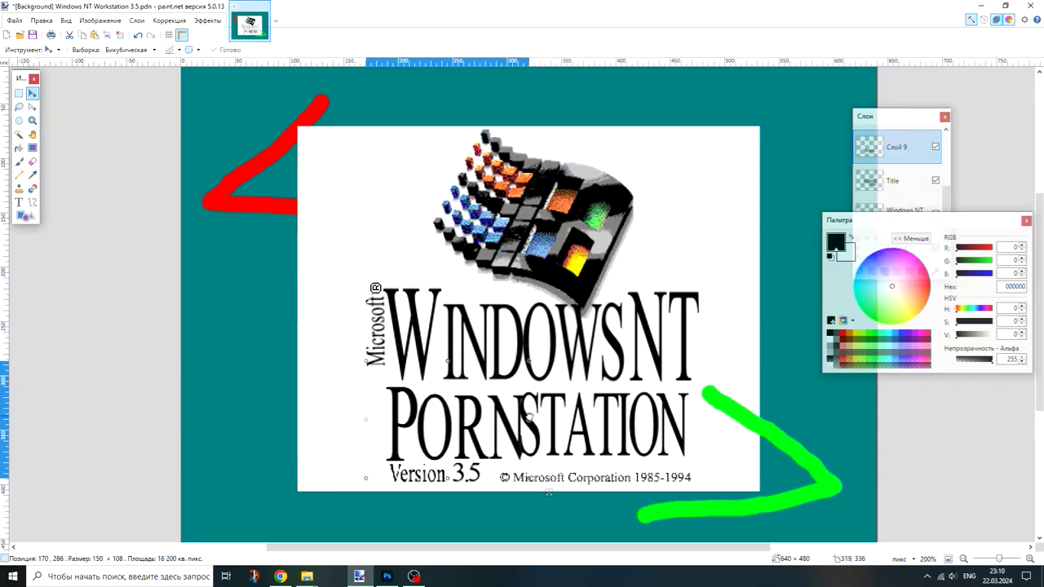
{"action": "left_click_drag", "start_coordinate": [522, 416], "coordinate": [500, 412]}
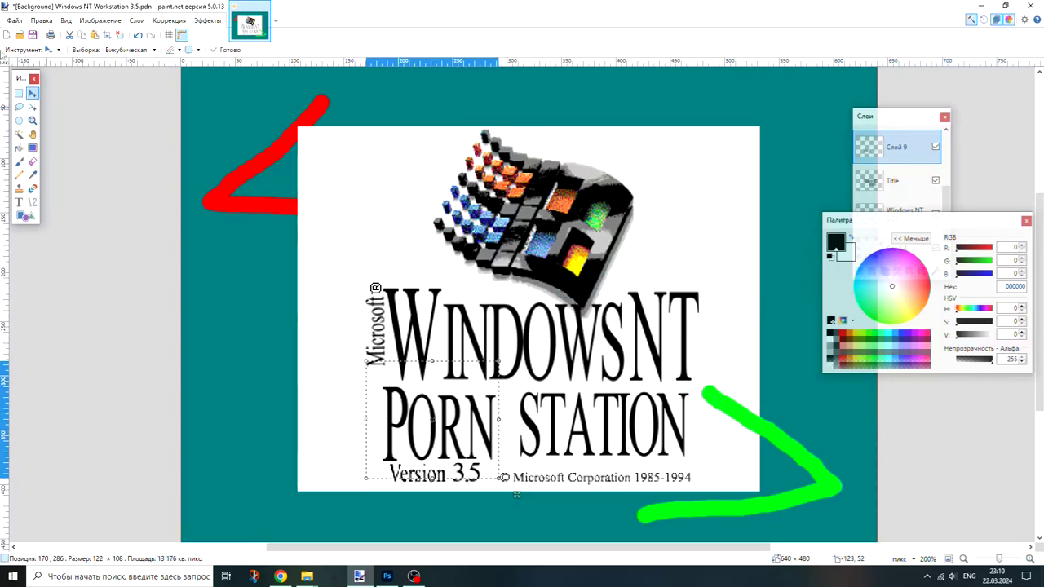
Step: Slide the PORN letters right until they join STATION
{"action": "left_click", "coordinate": [19, 93]}
{"action": "left_click", "coordinate": [274, 276]}
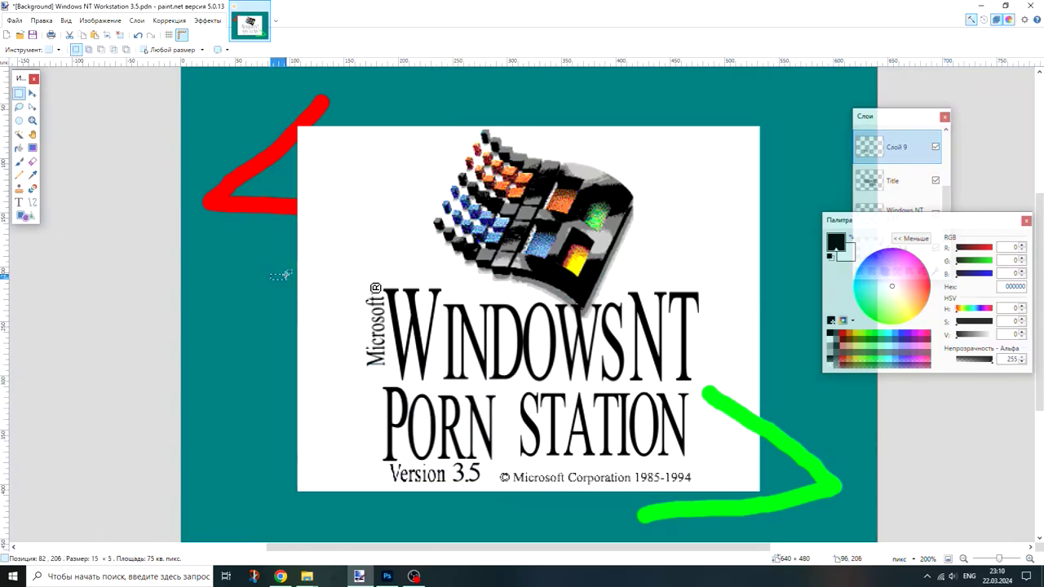
{"action": "left_click", "coordinate": [32, 93]}
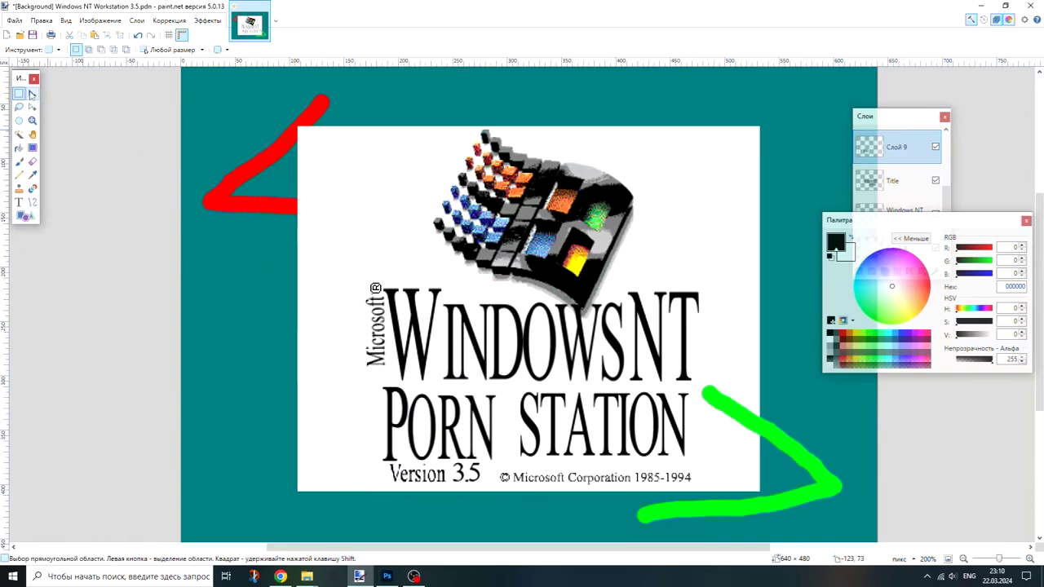
{"action": "key", "text": "ctrl+a"}
{"action": "left_click_drag", "start_coordinate": [253, 296], "coordinate": [276, 292]}
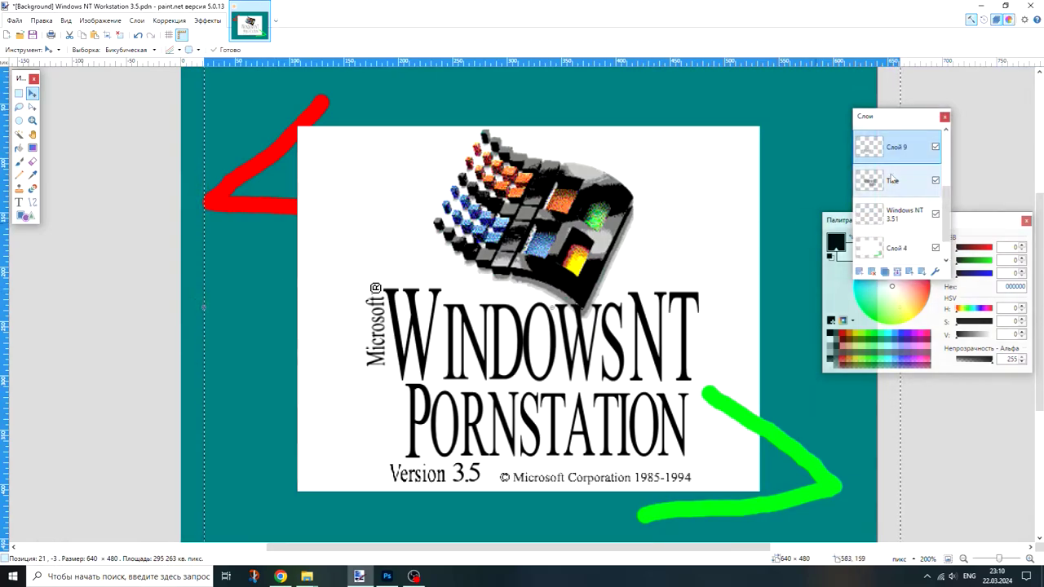
Step: Merge Слой 9 down into the Title layer
{"action": "left_click", "coordinate": [913, 275]}
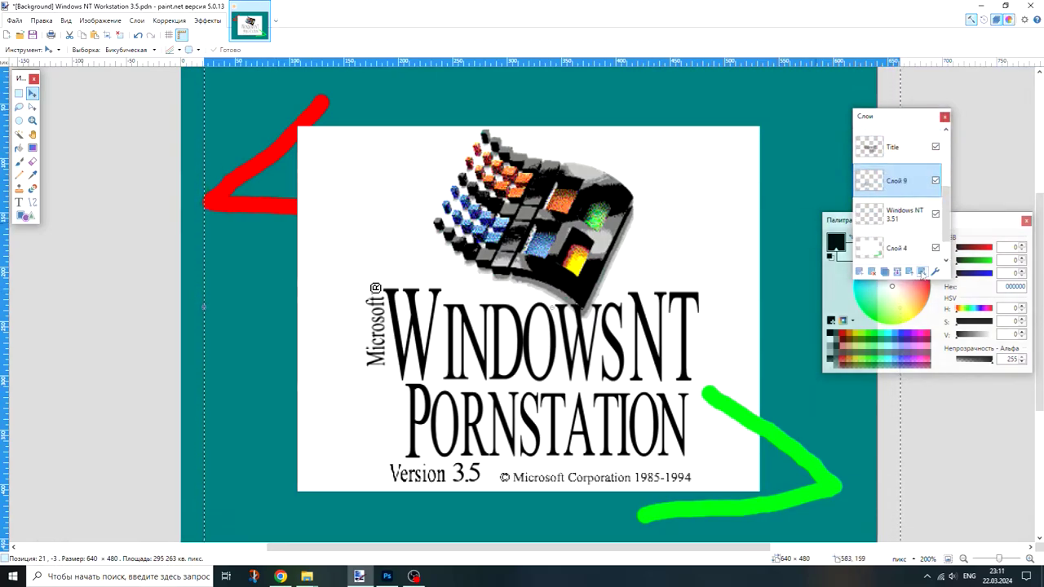
{"action": "left_click", "coordinate": [897, 275]}
{"action": "left_click", "coordinate": [898, 273]}
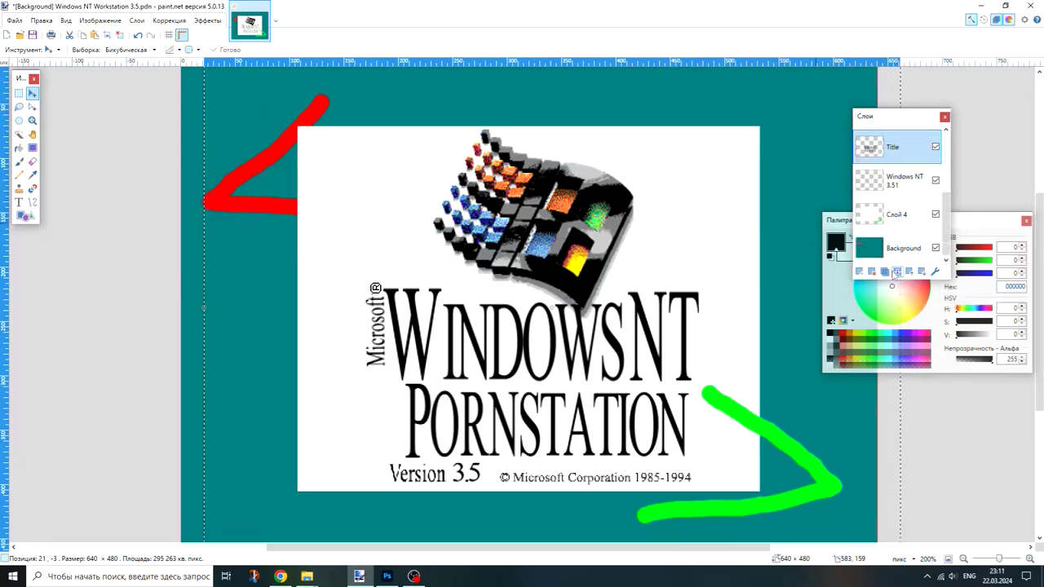
Step: Shift the PORNSTATION line slightly to the left
{"action": "left_click", "coordinate": [19, 93]}
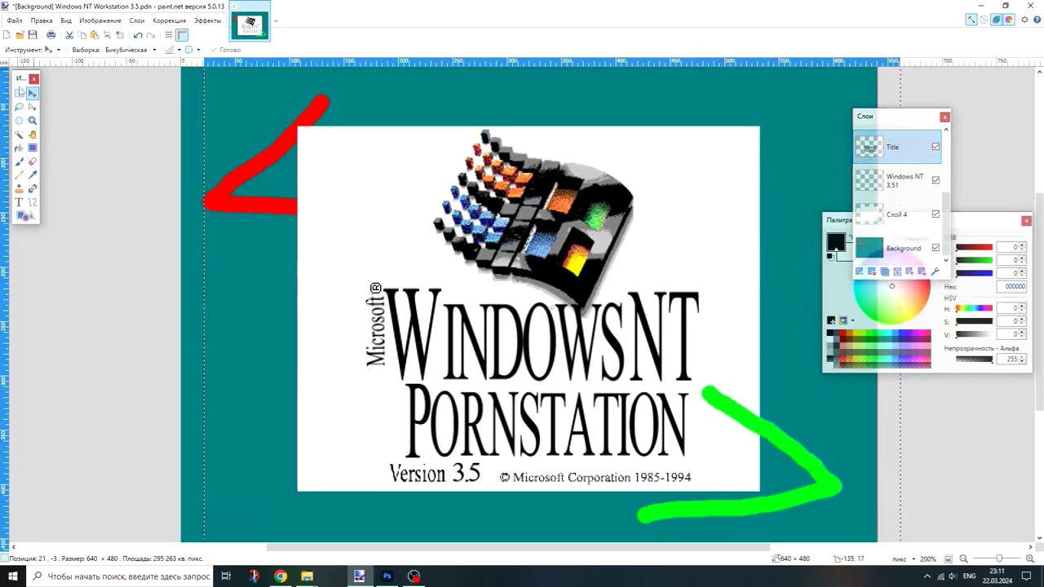
{"action": "key", "text": "ctrl+a"}
{"action": "left_click_drag", "start_coordinate": [405, 381], "coordinate": [696, 461]}
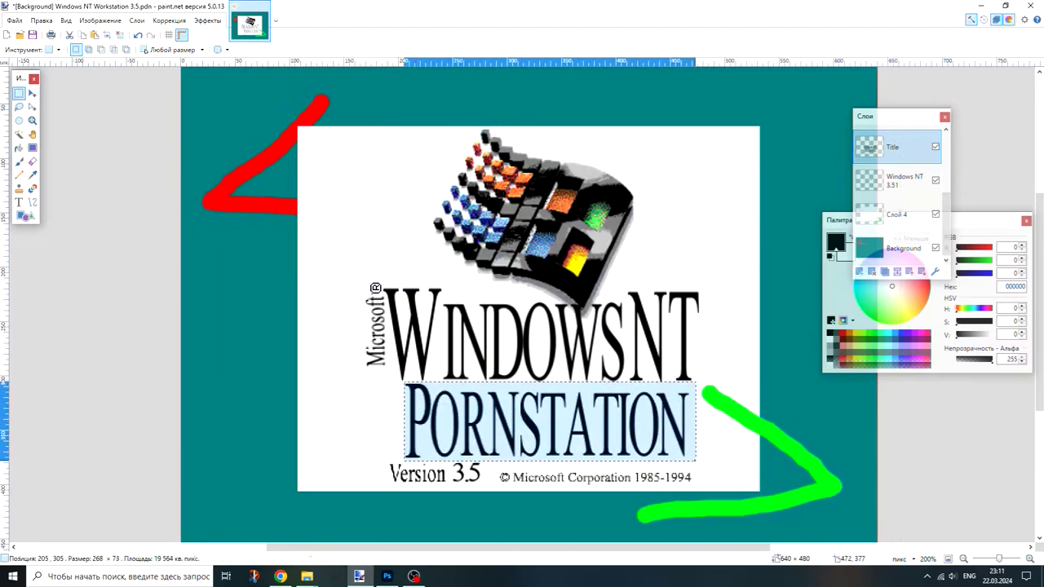
{"action": "left_click", "coordinate": [33, 94]}
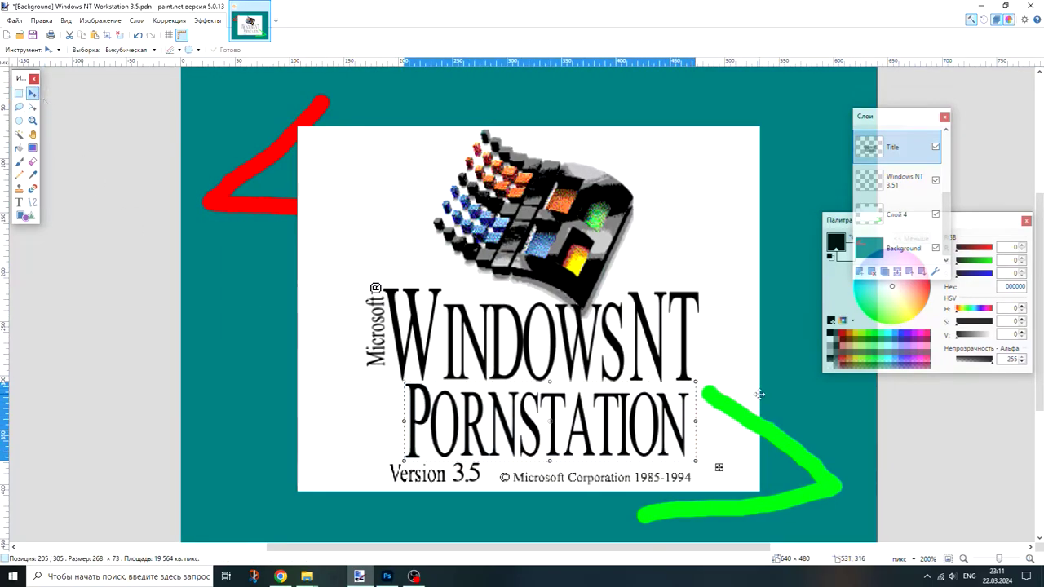
{"action": "left_click_drag", "start_coordinate": [760, 395], "coordinate": [747, 394]}
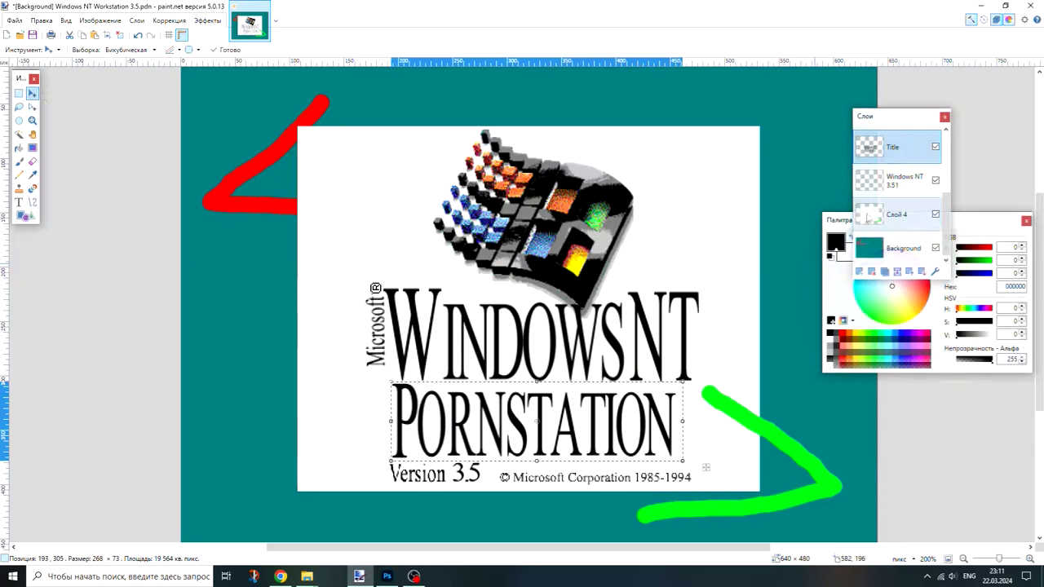
{"action": "left_click", "coordinate": [889, 190]}
Step: On the Version layer, write '69' in size 18 text below Version 3.5
{"action": "scroll", "coordinate": [898, 188], "scroll_direction": "up", "scroll_amount": 5}
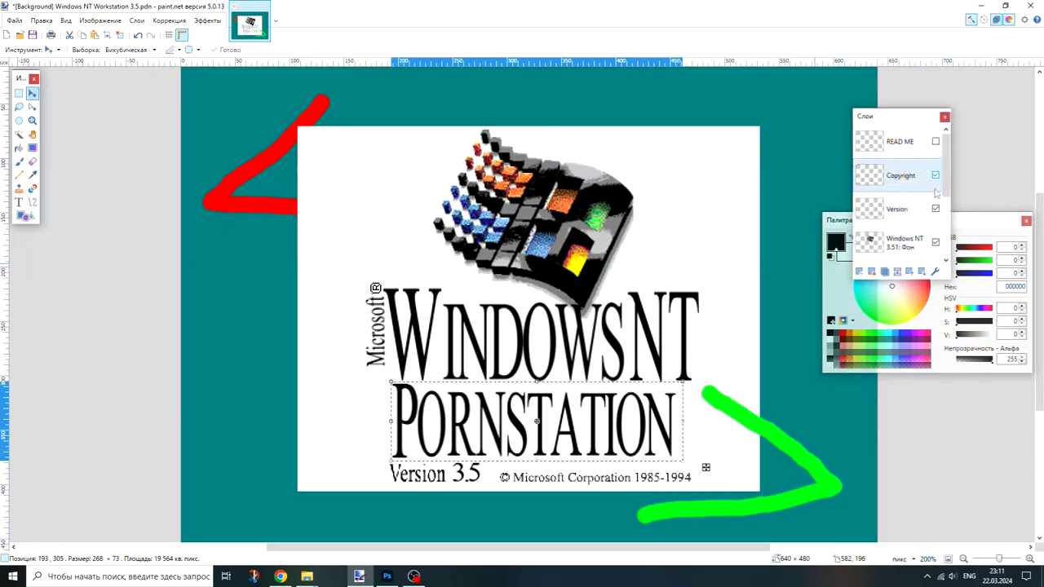
{"action": "left_click", "coordinate": [898, 209]}
{"action": "left_click", "coordinate": [19, 93]}
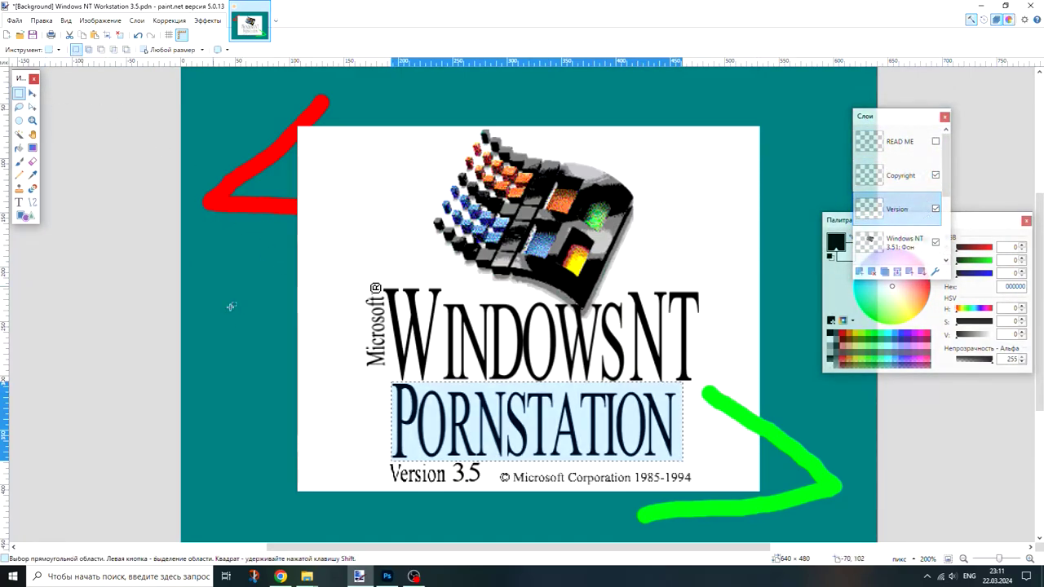
{"action": "left_click", "coordinate": [236, 314]}
{"action": "left_click", "coordinate": [18, 202]}
{"action": "left_click", "coordinate": [186, 51]}
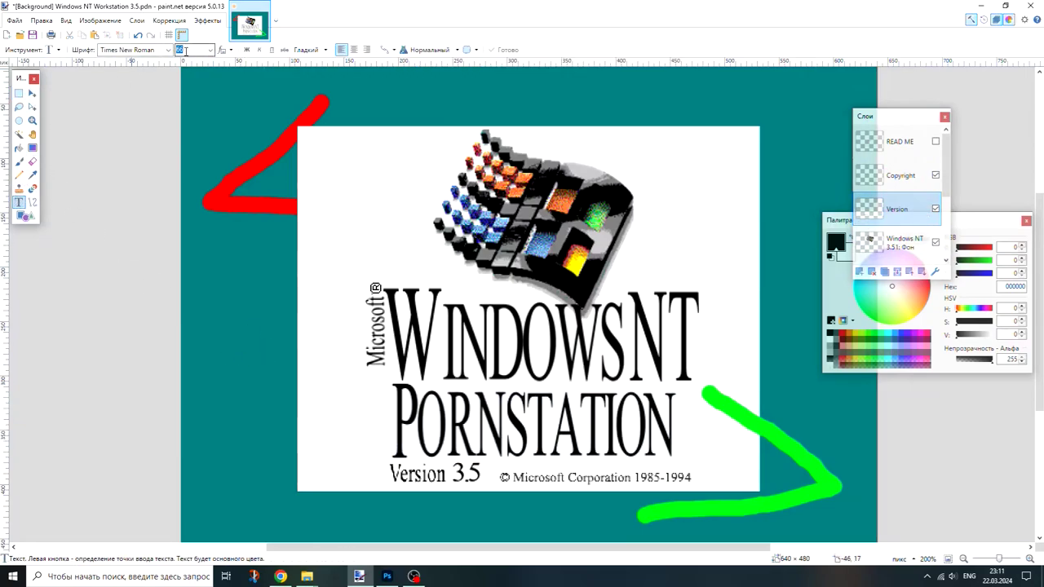
{"action": "left_click", "coordinate": [461, 498]}
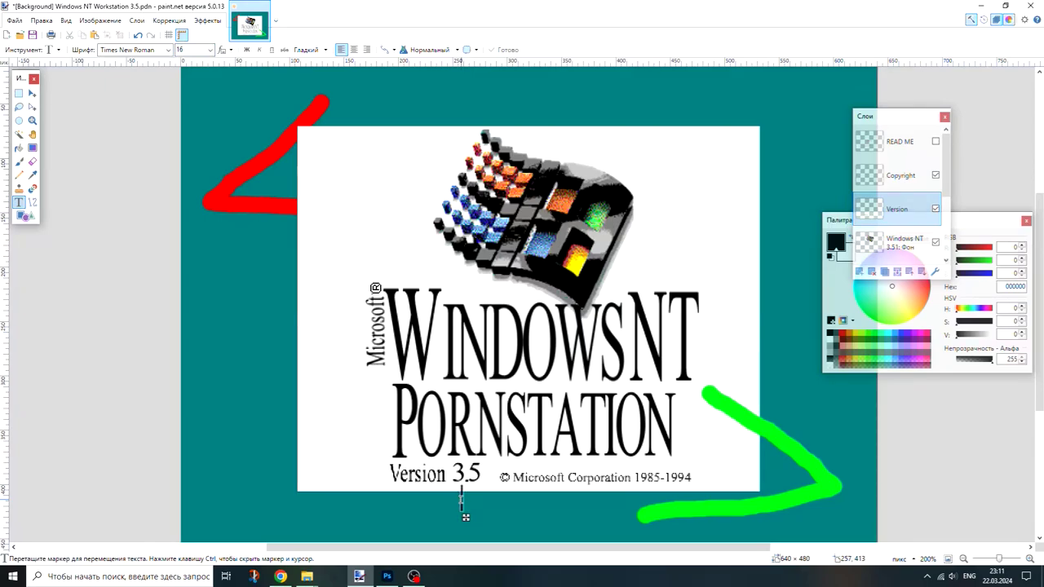
{"action": "type", "text": "69"}
{"action": "left_click_drag", "start_coordinate": [487, 517], "coordinate": [482, 519]}
{"action": "double_click", "coordinate": [195, 51]}
{"action": "type", "text": "18"}
Step: Erase the old 3.5 version number
{"action": "left_click", "coordinate": [19, 93]}
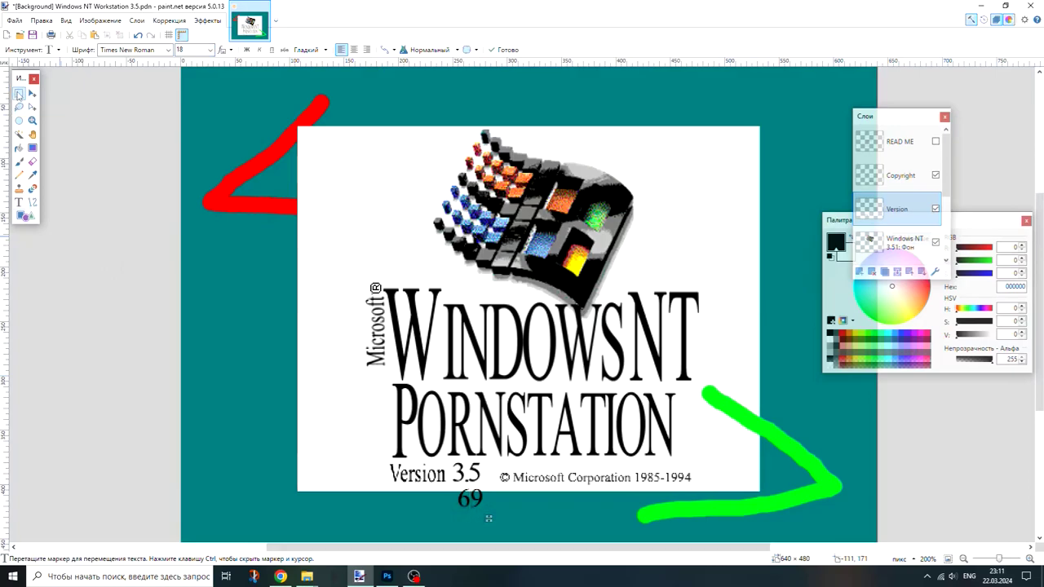
{"action": "left_click_drag", "start_coordinate": [451, 462], "coordinate": [483, 483]}
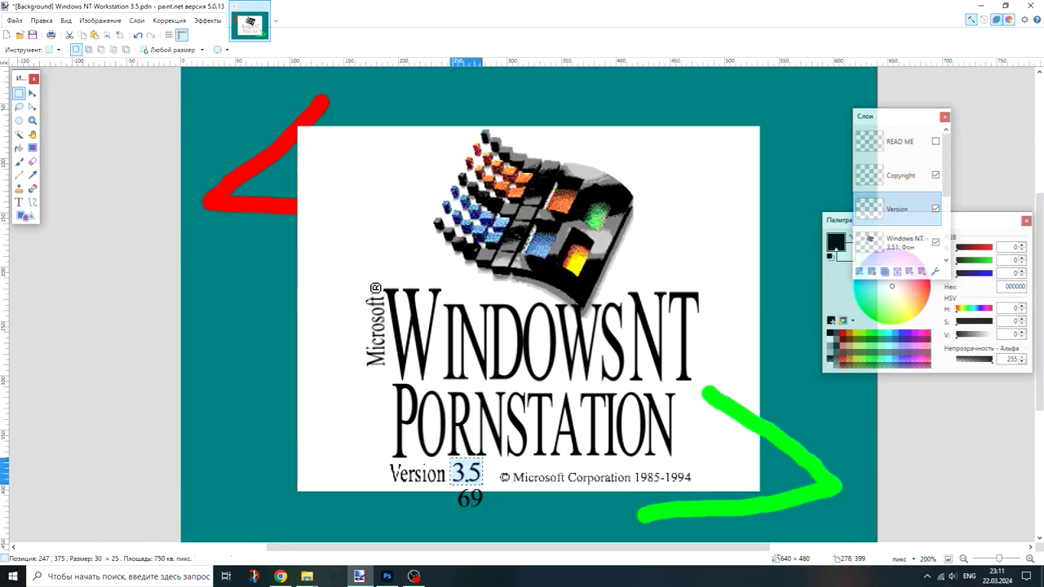
{"action": "key", "text": "Delete"}
{"action": "left_click", "coordinate": [32, 93]}
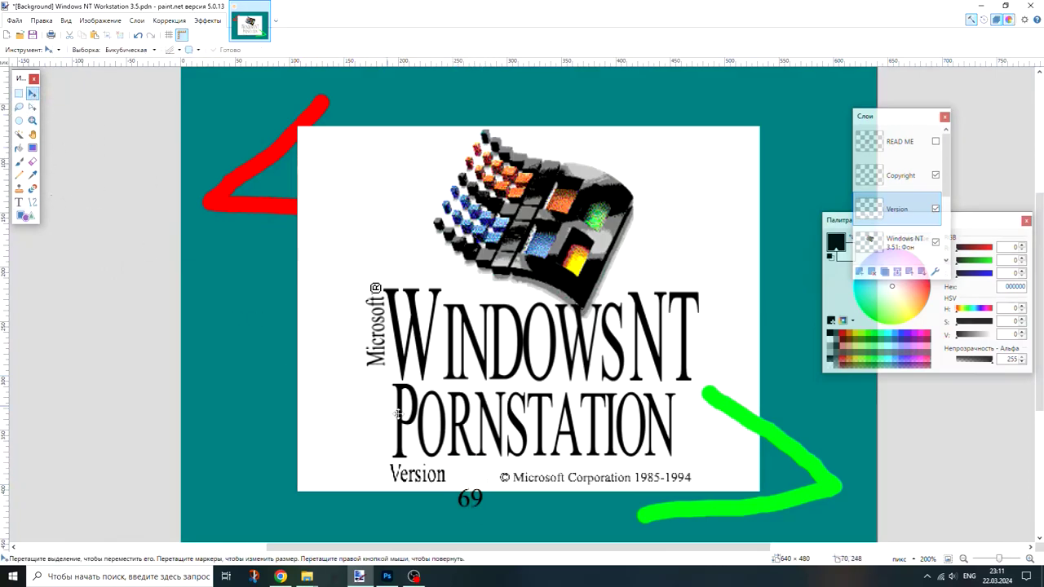
{"action": "left_click_drag", "start_coordinate": [430, 433], "coordinate": [430, 432]}
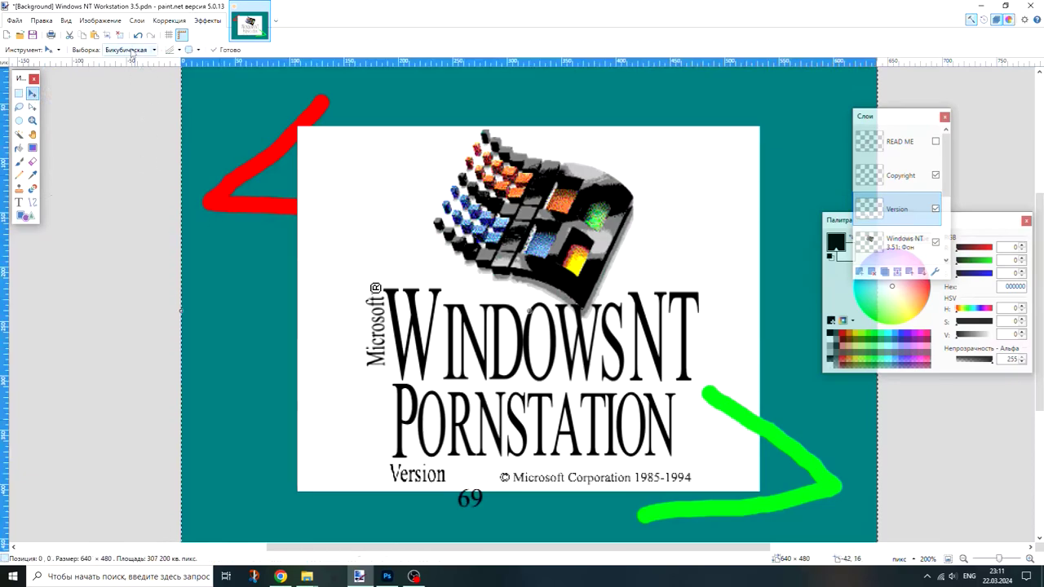
Step: Move the 69 up beside the word Version and deselect it
{"action": "key", "text": "s"}
{"action": "key", "text": "ctrl+a"}
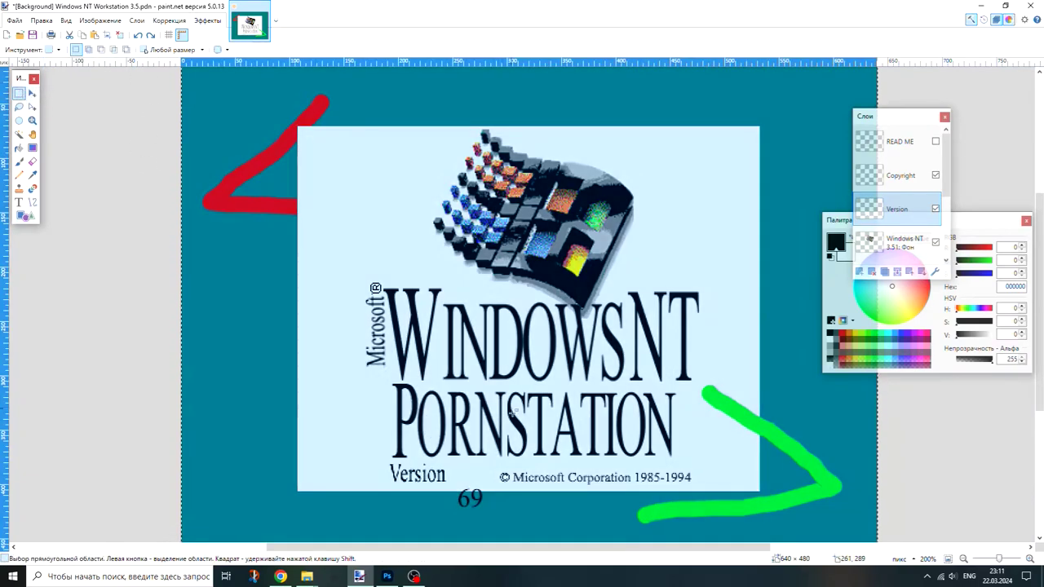
{"action": "left_click_drag", "start_coordinate": [456, 487], "coordinate": [484, 513]}
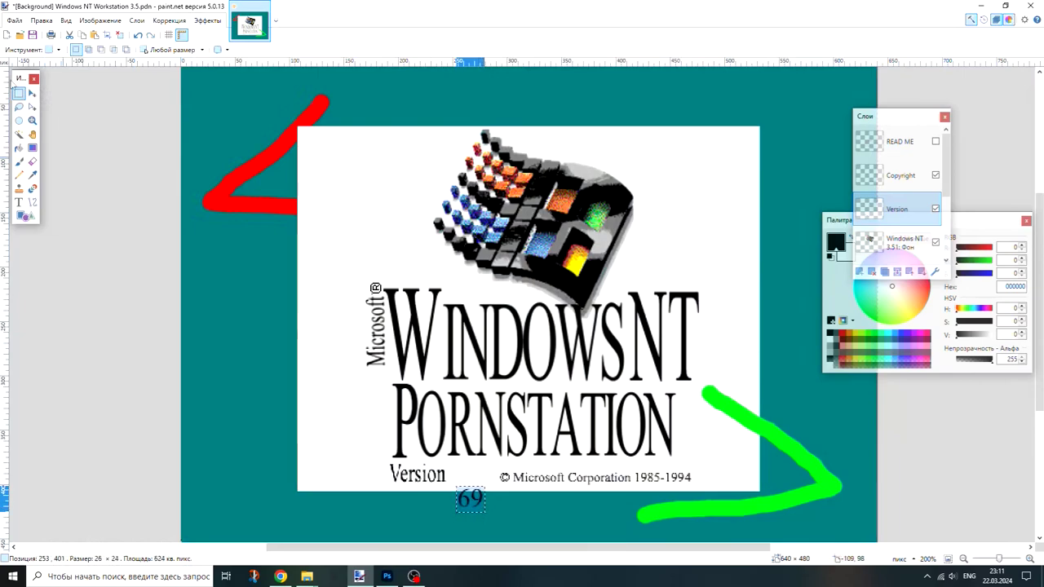
{"action": "left_click", "coordinate": [31, 93]}
{"action": "left_click_drag", "start_coordinate": [349, 434], "coordinate": [345, 411]}
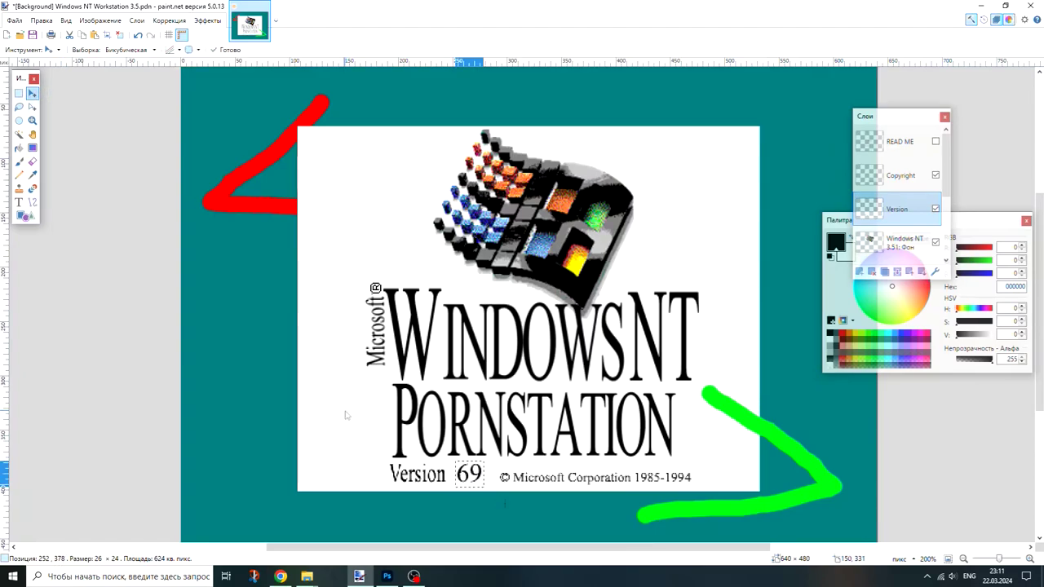
{"action": "key", "text": "ctrl+d"}
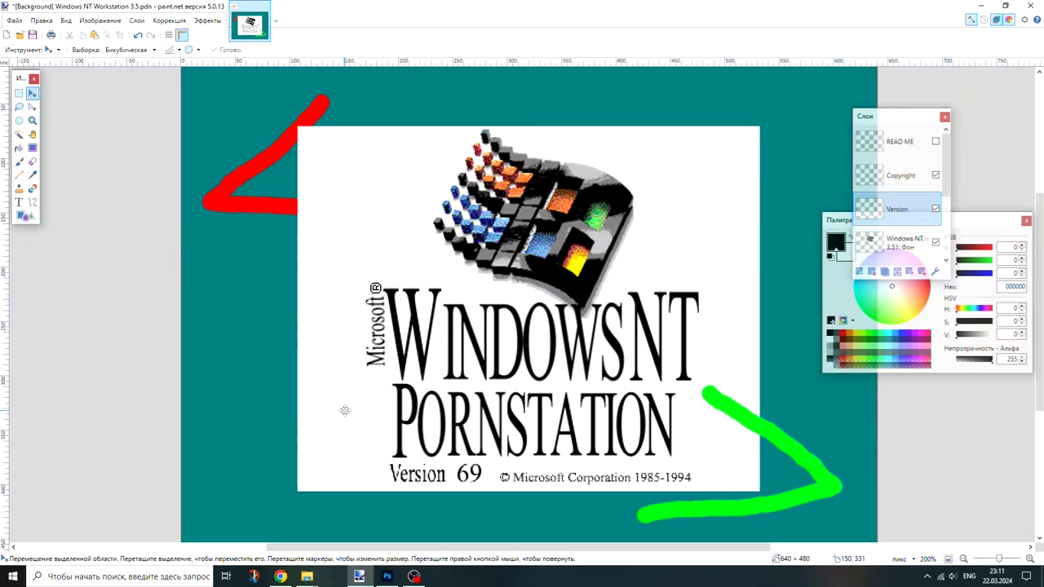
{"action": "scroll", "coordinate": [345, 411], "scroll_direction": "down", "scroll_amount": 2}
{"action": "scroll", "coordinate": [345, 410], "scroll_direction": "up", "scroll_amount": 2}
Step: In Photoshop, make Слой 1 active and set the foreground colour to pure red
{"action": "left_click", "coordinate": [387, 575]}
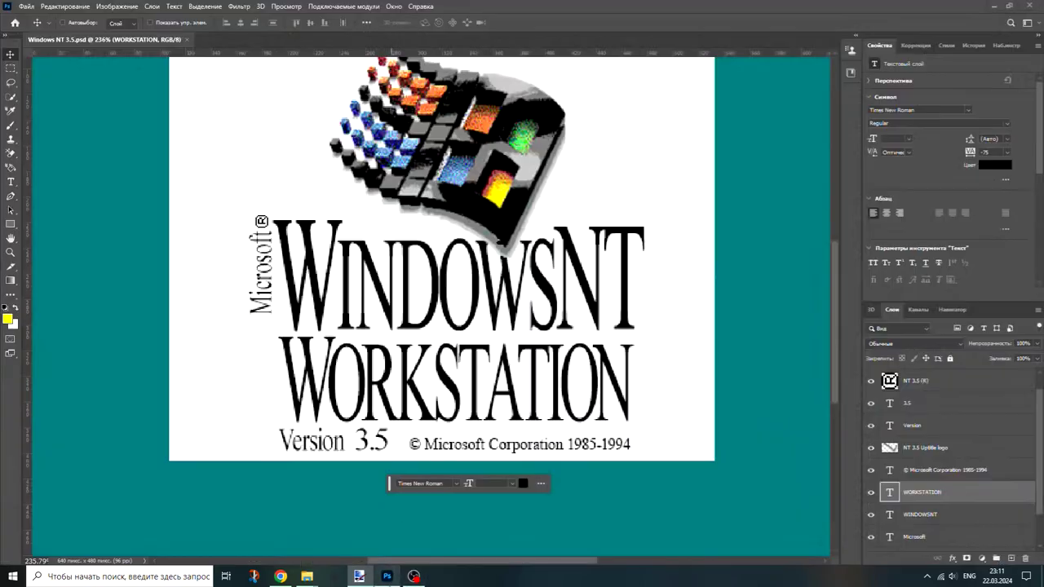
{"action": "scroll", "coordinate": [918, 528], "scroll_direction": "down", "scroll_amount": 1}
{"action": "left_click", "coordinate": [904, 540]}
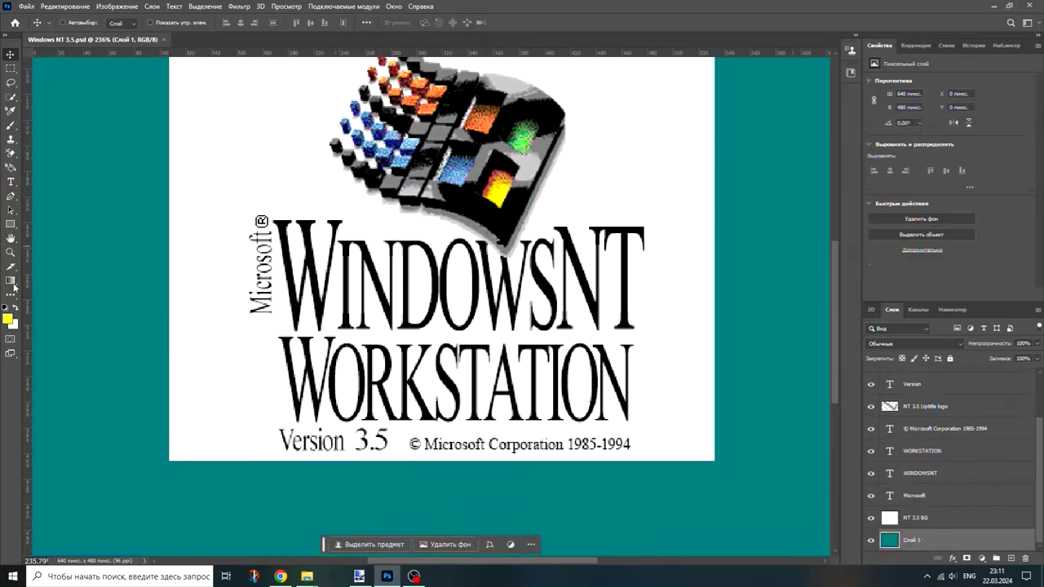
{"action": "left_click", "coordinate": [9, 319]}
{"action": "left_click_drag", "start_coordinate": [318, 359], "coordinate": [318, 385]}
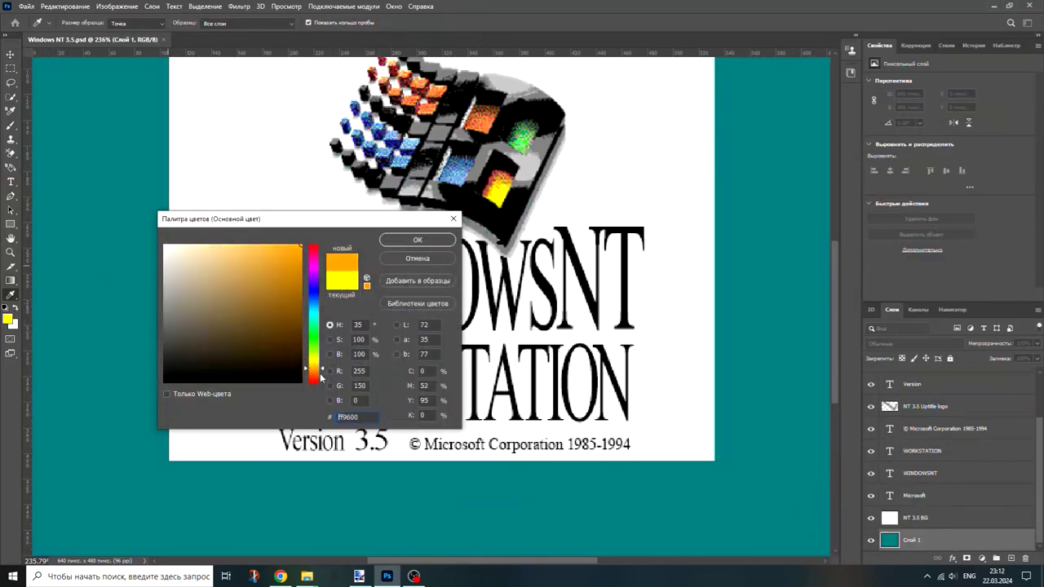
{"action": "left_click", "coordinate": [398, 244]}
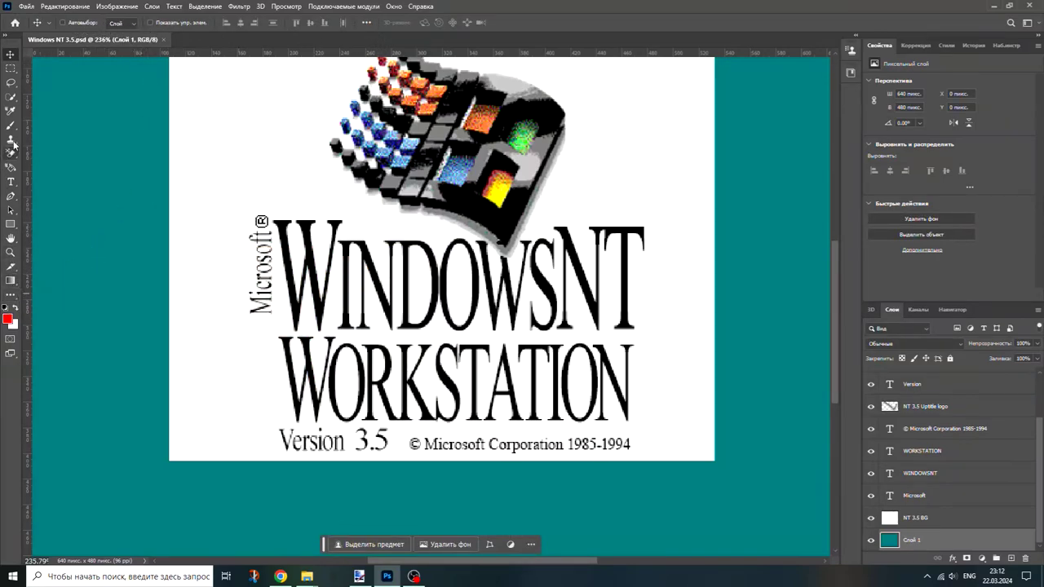
Step: Paint a red stroke left of the image with a 20 px, 100% hardness brush
{"action": "left_click", "coordinate": [10, 128]}
{"action": "left_click", "coordinate": [71, 27]}
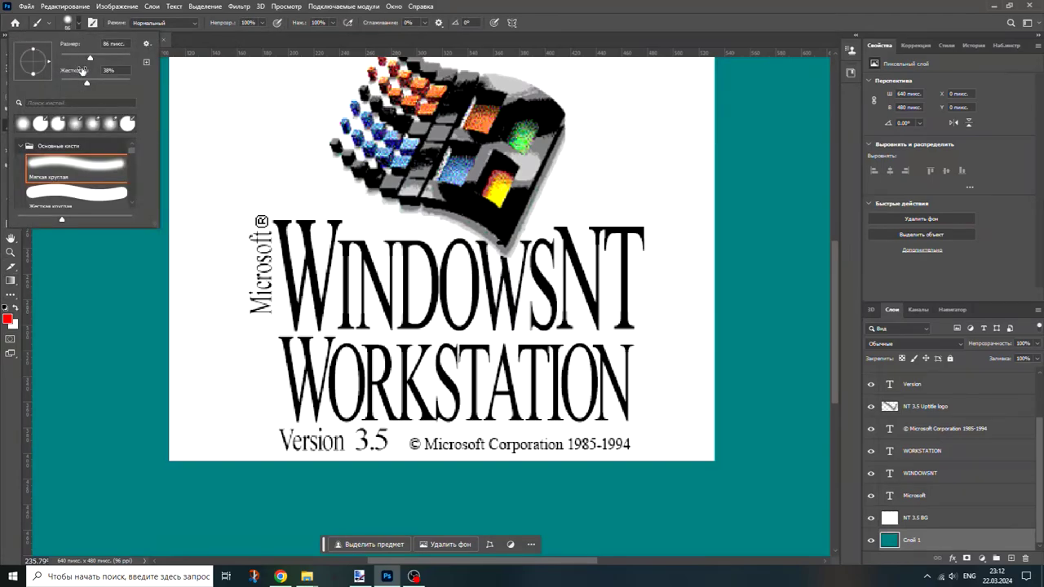
{"action": "left_click_drag", "start_coordinate": [87, 82], "coordinate": [138, 81]}
{"action": "left_click_drag", "start_coordinate": [68, 60], "coordinate": [68, 59]}
{"action": "key", "text": "Return"}
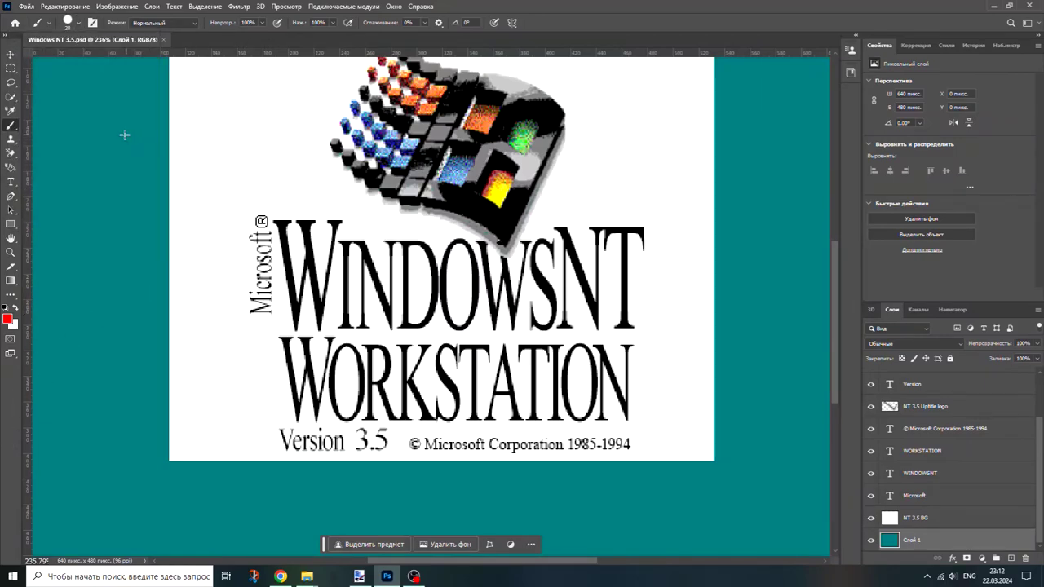
{"action": "scroll", "coordinate": [577, 369], "scroll_direction": "down", "scroll_amount": 1}
{"action": "scroll", "coordinate": [506, 310], "scroll_direction": "down", "scroll_amount": 1}
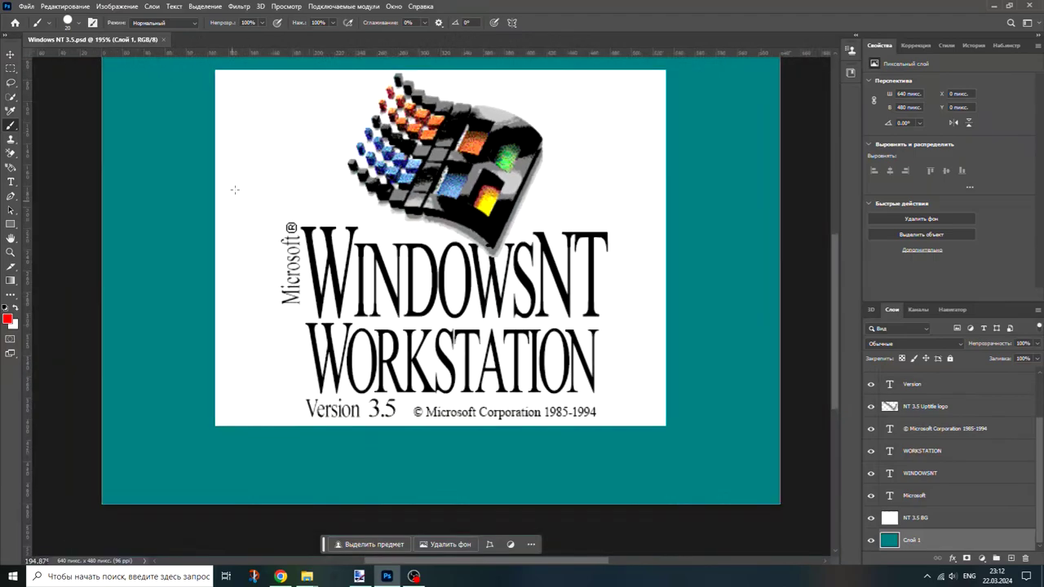
{"action": "mouse_move", "coordinate": [226, 142]}
{"action": "left_mouse_down"}
{"action": "mouse_move", "coordinate": [131, 245]}
{"action": "mouse_move", "coordinate": [260, 248]}
{"action": "left_mouse_up"}
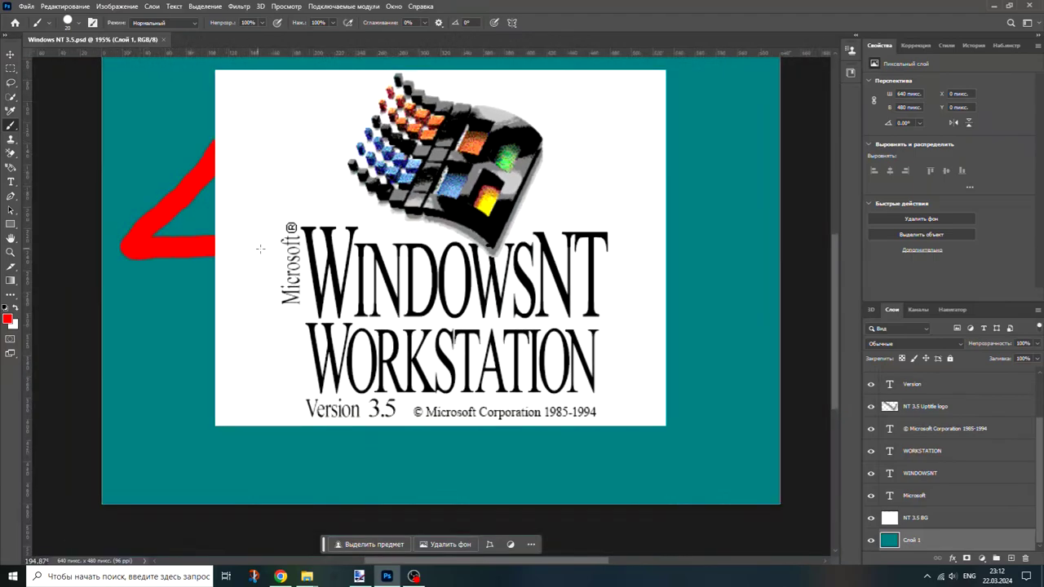
Step: Switch to the NT 3.5 BG layer and shrink the brush to 14 px
{"action": "left_click", "coordinate": [930, 519]}
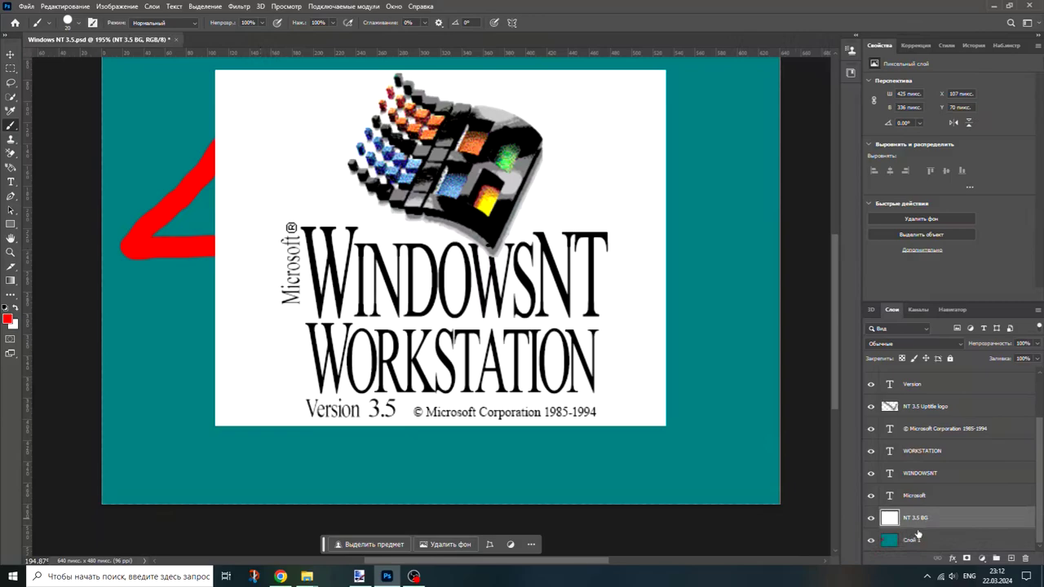
{"action": "left_click", "coordinate": [78, 25]}
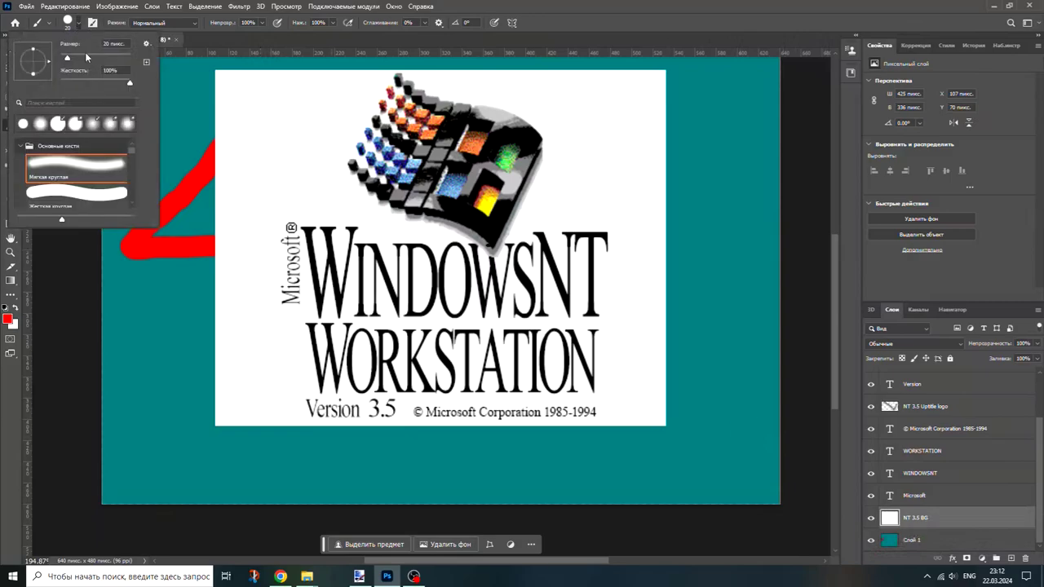
{"action": "left_click_drag", "start_coordinate": [68, 61], "coordinate": [67, 62]}
Step: Pick a green foreground colour and paint a stroke at the image's lower-right corner
{"action": "left_click", "coordinate": [587, 15]}
{"action": "left_click", "coordinate": [8, 318]}
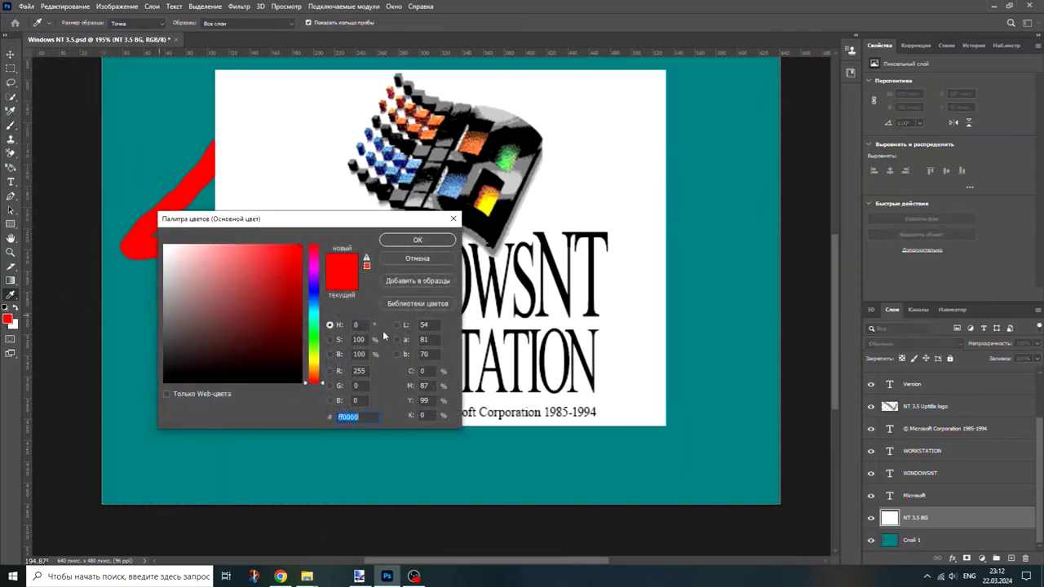
{"action": "left_click", "coordinate": [316, 339]}
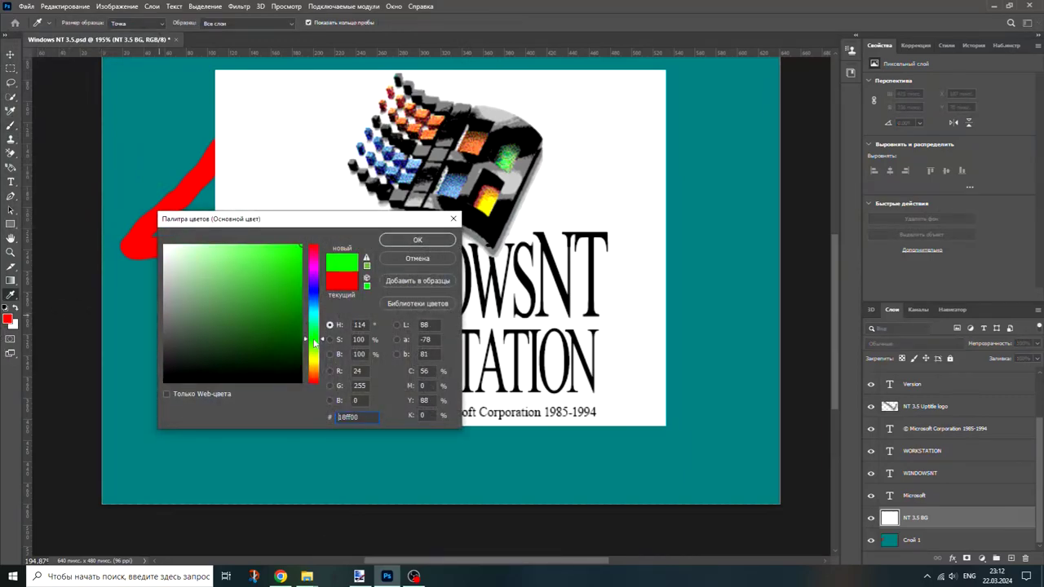
{"action": "left_click", "coordinate": [626, 299]}
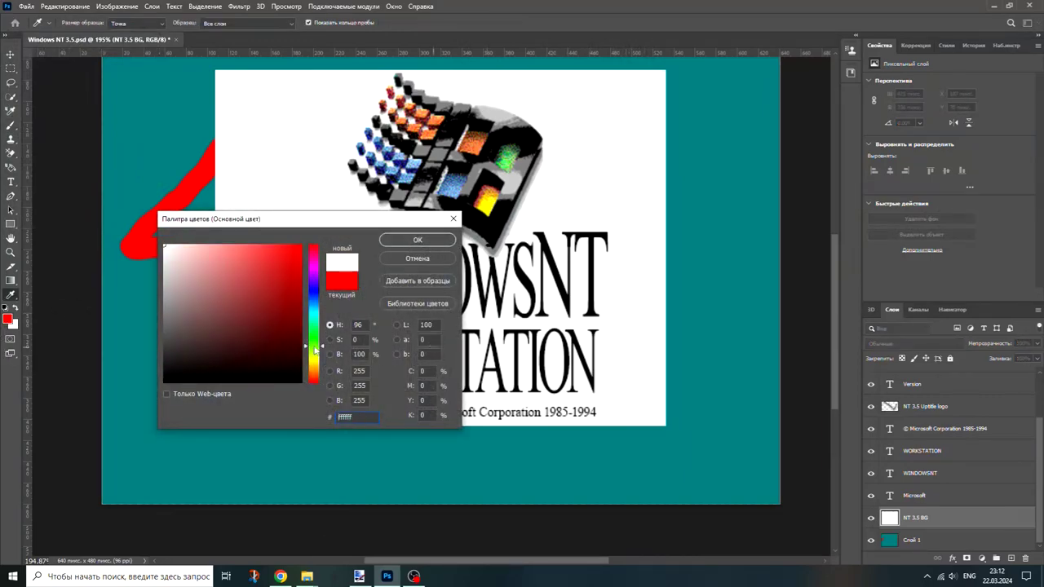
{"action": "left_click_drag", "start_coordinate": [315, 349], "coordinate": [314, 343]}
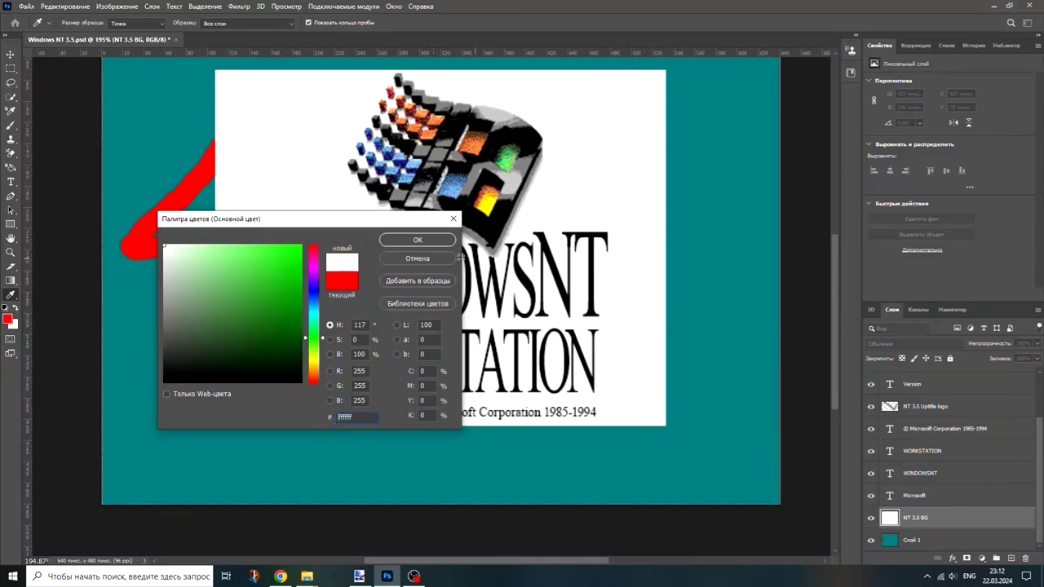
{"action": "left_click", "coordinate": [444, 241]}
{"action": "left_click", "coordinate": [8, 319]}
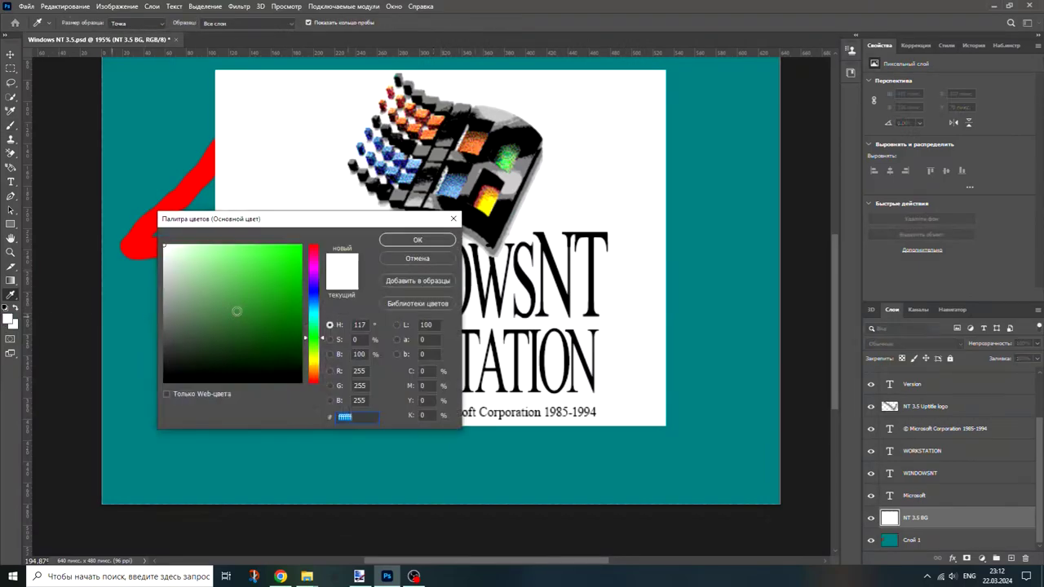
{"action": "mouse_move", "coordinate": [237, 312]}
{"action": "left_mouse_down"}
{"action": "mouse_move", "coordinate": [301, 336]}
{"action": "mouse_move", "coordinate": [334, 213]}
{"action": "left_mouse_up"}
{"action": "left_click", "coordinate": [398, 240]}
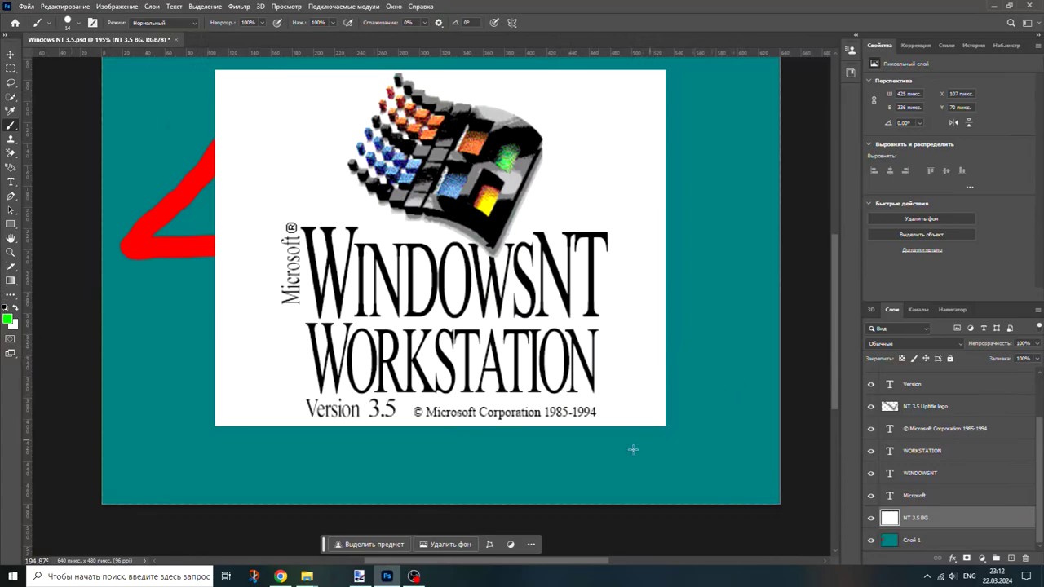
{"action": "mouse_move", "coordinate": [626, 441]}
{"action": "left_mouse_down"}
{"action": "mouse_move", "coordinate": [741, 429]}
{"action": "mouse_move", "coordinate": [634, 320]}
{"action": "left_mouse_up"}
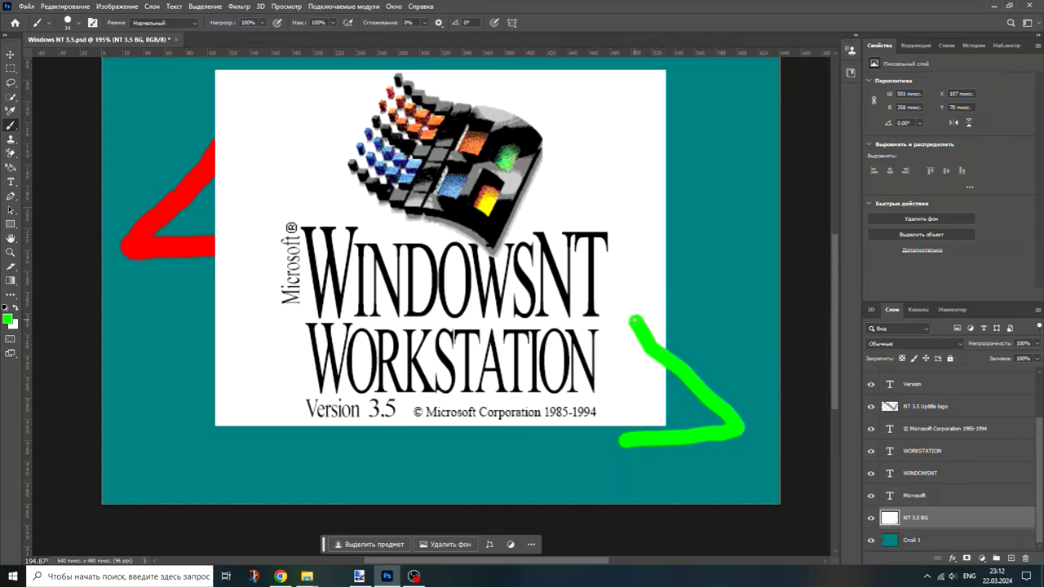
Step: Edit the WORKSTATION text layer so the second line reads PORNSTATION
{"action": "left_click", "coordinate": [925, 478]}
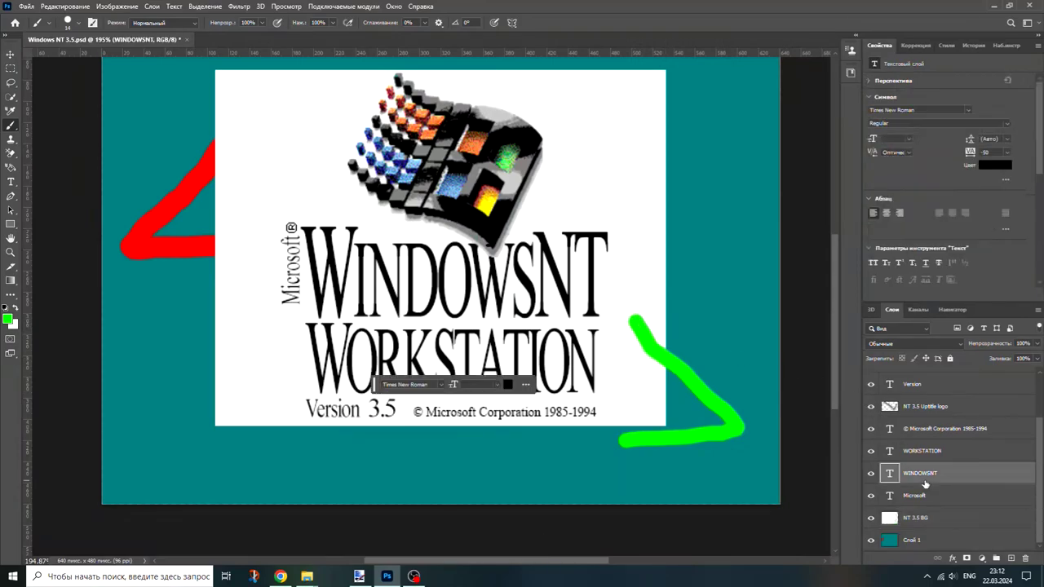
{"action": "left_click", "coordinate": [925, 452]}
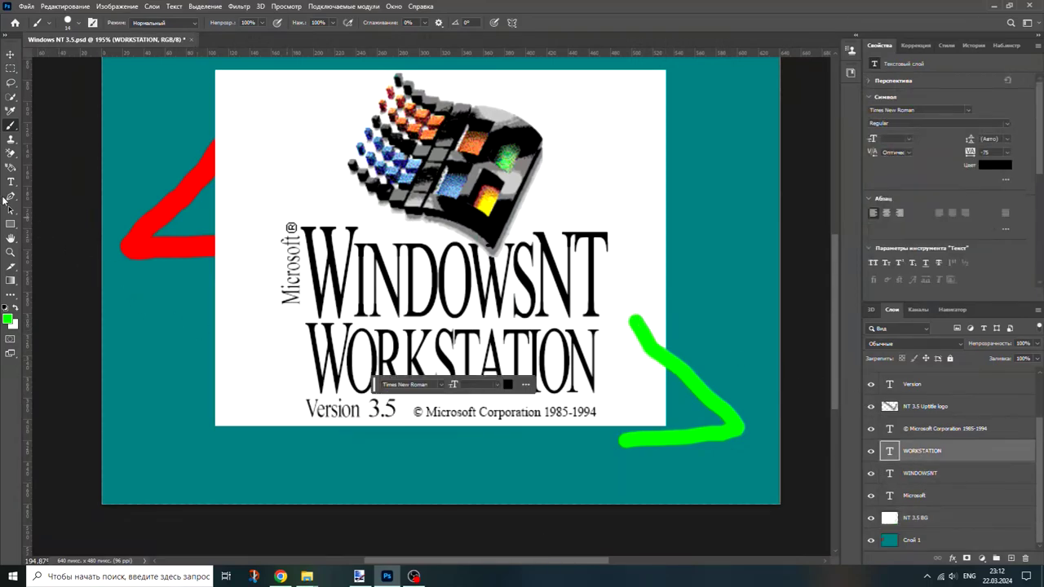
{"action": "left_click", "coordinate": [11, 182]}
{"action": "left_click", "coordinate": [435, 357]}
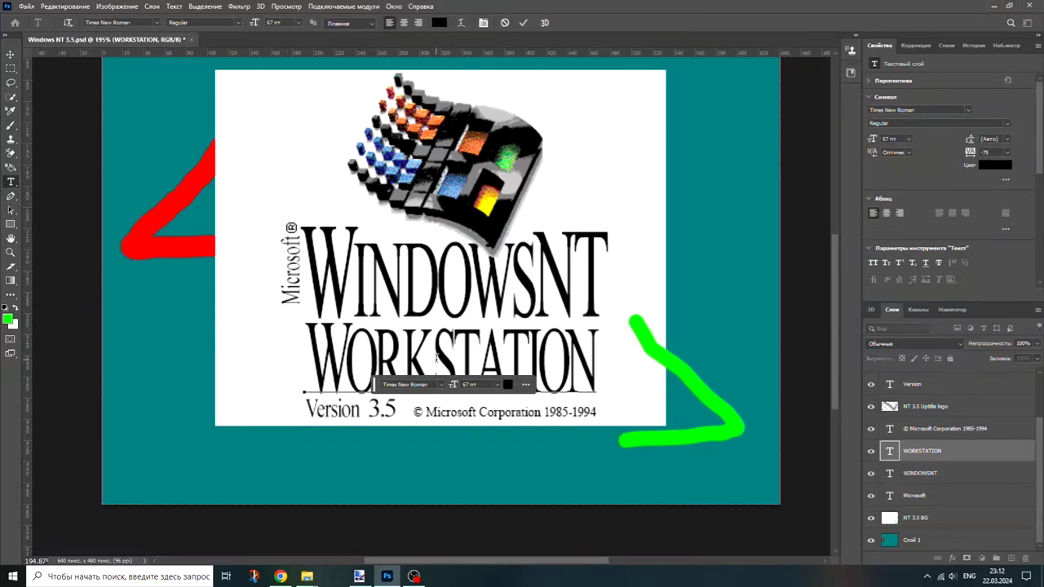
{"action": "key", "text": "BackSpace"}
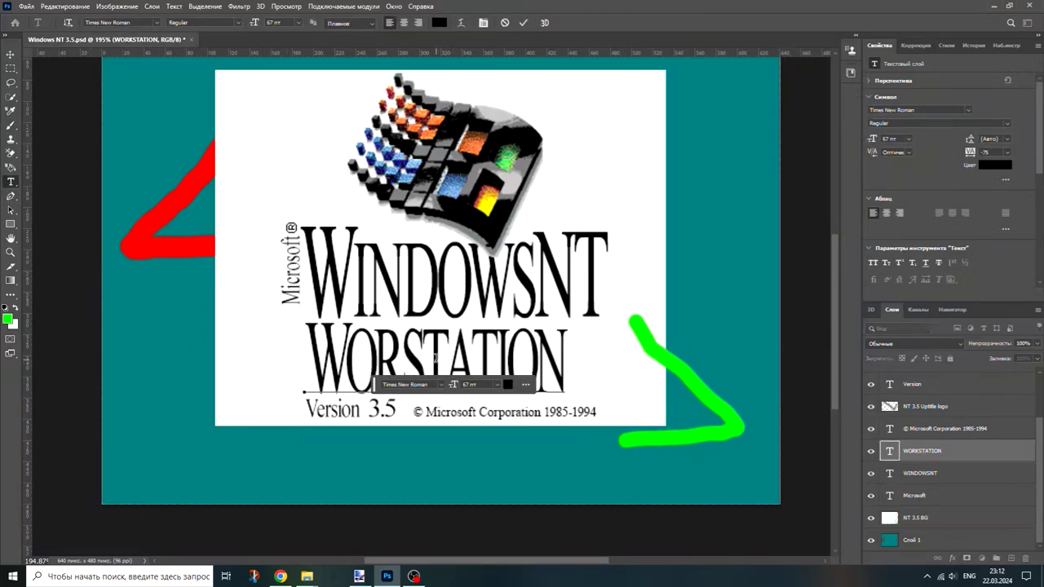
{"action": "key", "text": "BackSpace"}
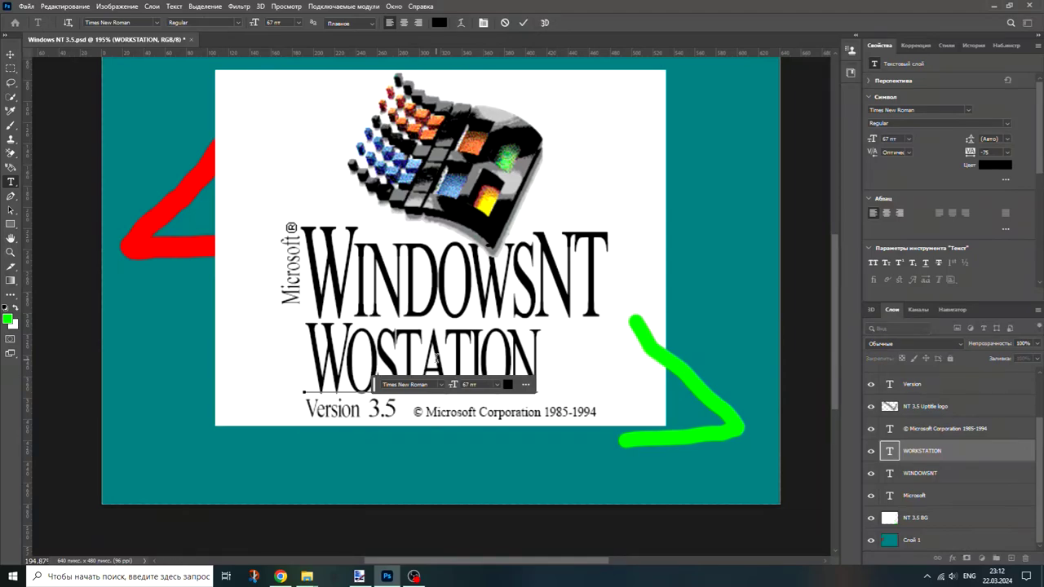
{"action": "type", "text": "RN"}
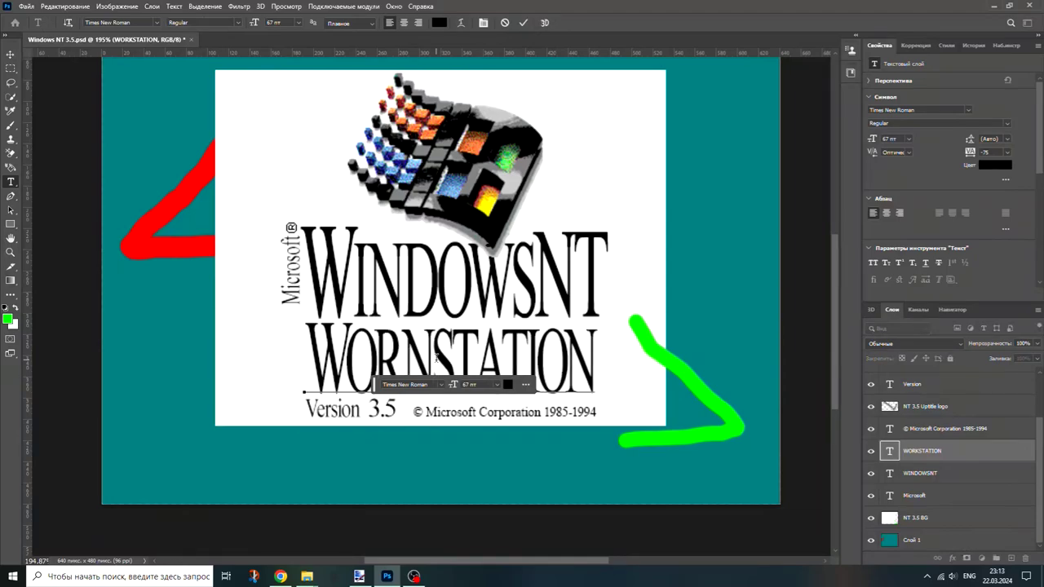
{"action": "left_click", "coordinate": [347, 352]}
{"action": "type", "text": "P"}
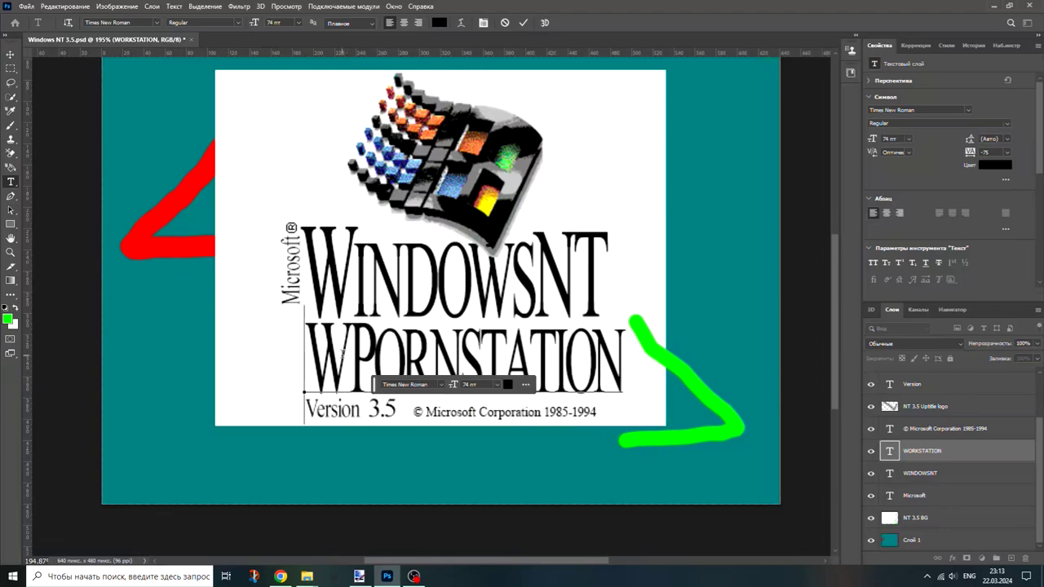
{"action": "left_click", "coordinate": [342, 353]}
{"action": "key", "text": "BackSpace"}
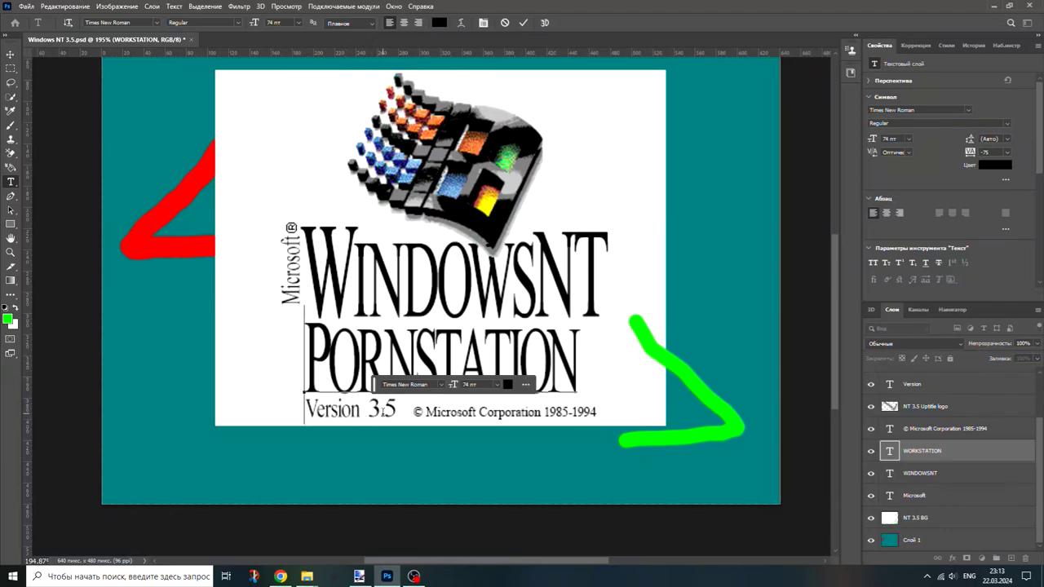
{"action": "left_click", "coordinate": [399, 412]}
{"action": "key", "text": "Left"}
Step: Replace the version number 3.5 with 69 and commit the text
{"action": "left_click", "coordinate": [918, 385]}
{"action": "left_click", "coordinate": [368, 416]}
{"action": "type", "text": "3.5"}
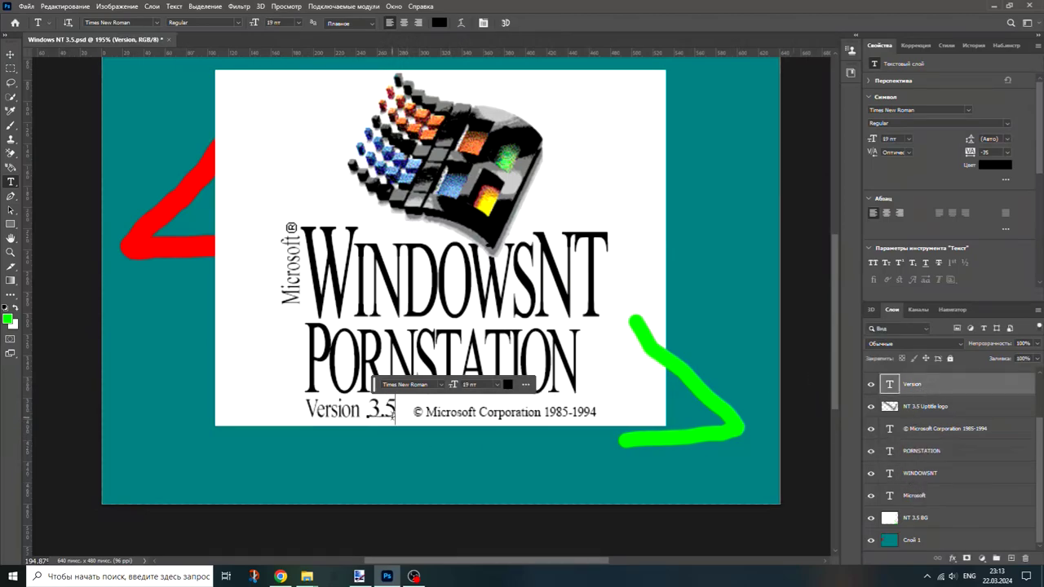
{"action": "key", "text": "BackSpace"}
{"action": "key", "text": "BackSpace"}
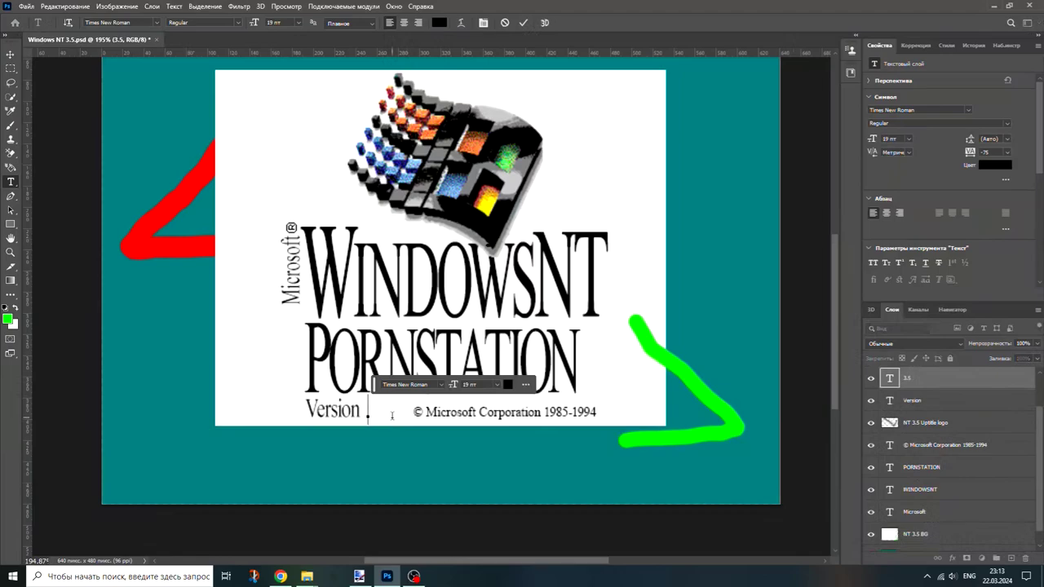
{"action": "type", "text": "69"}
{"action": "key", "text": "Home"}
{"action": "key", "text": "Delete"}
{"action": "key", "text": "ctrl+Return"}
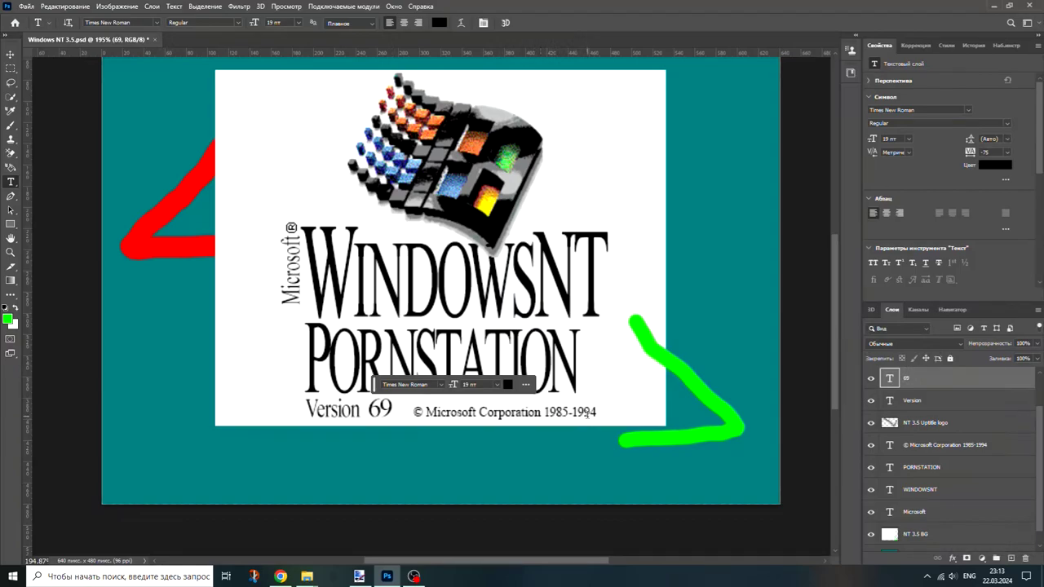
{"action": "left_click", "coordinate": [363, 576]}
{"action": "left_click", "coordinate": [385, 578]}
{"action": "left_click", "coordinate": [360, 577]}
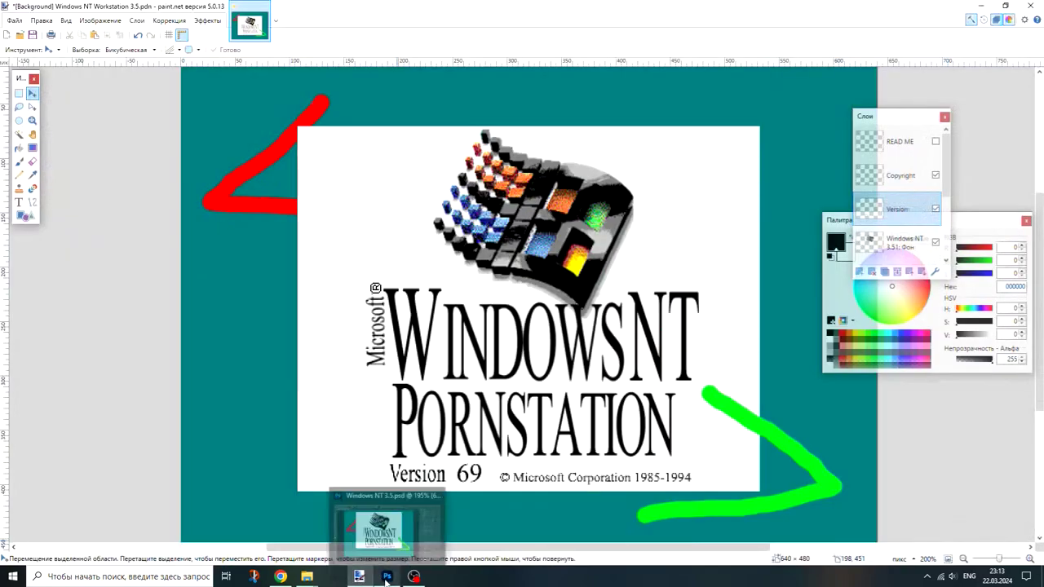
{"action": "left_click", "coordinate": [368, 578]}
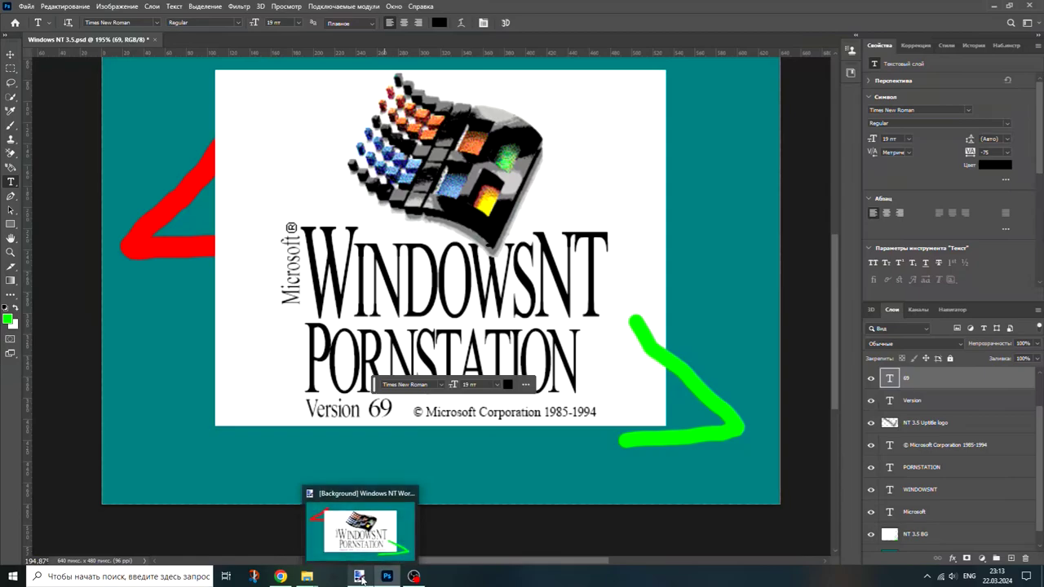
{"action": "left_click", "coordinate": [361, 578]}
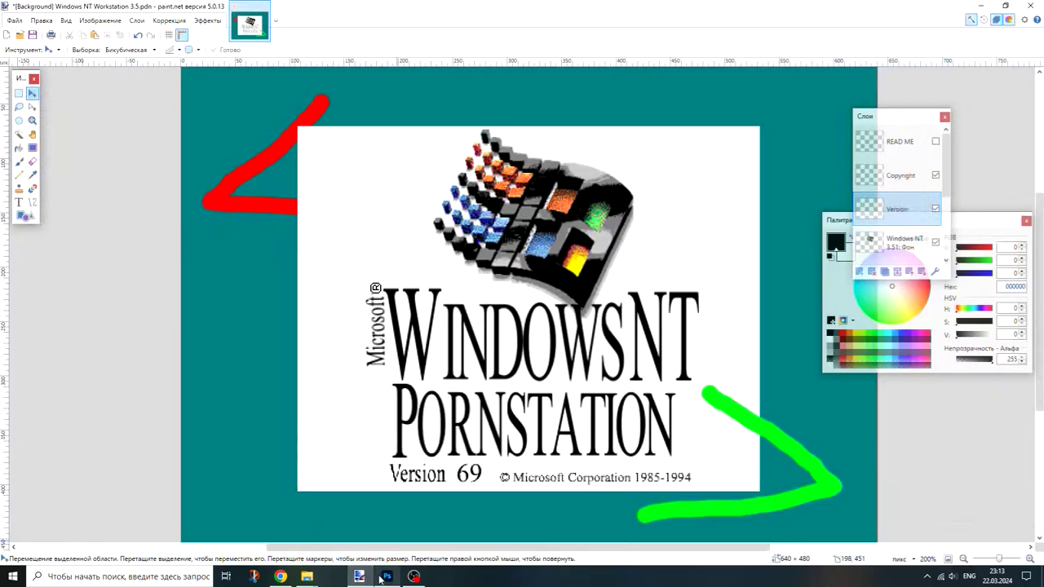
{"action": "left_click", "coordinate": [380, 579]}
{"action": "left_click", "coordinate": [360, 578]}
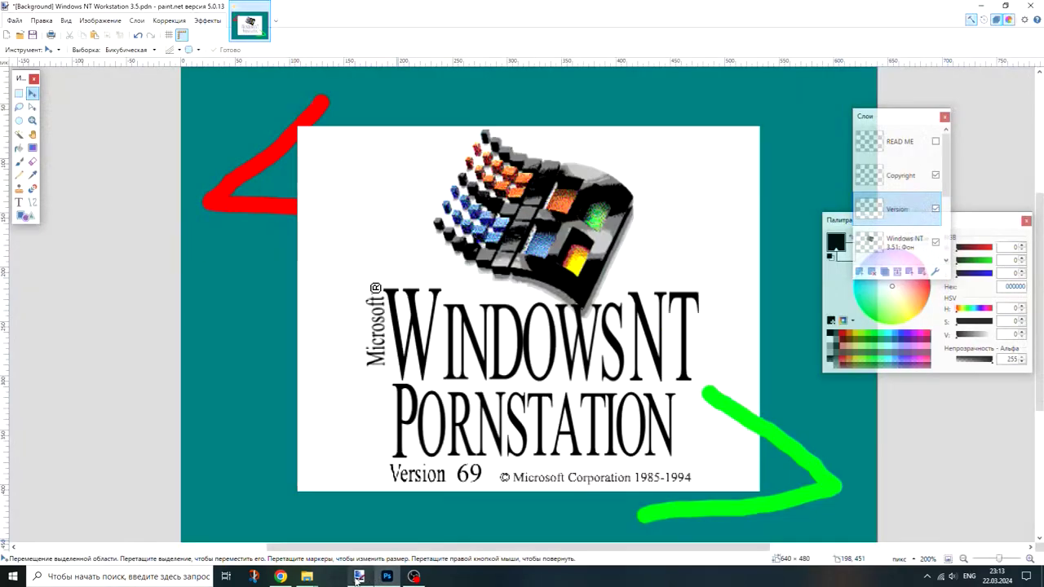
{"action": "left_click", "coordinate": [386, 577]}
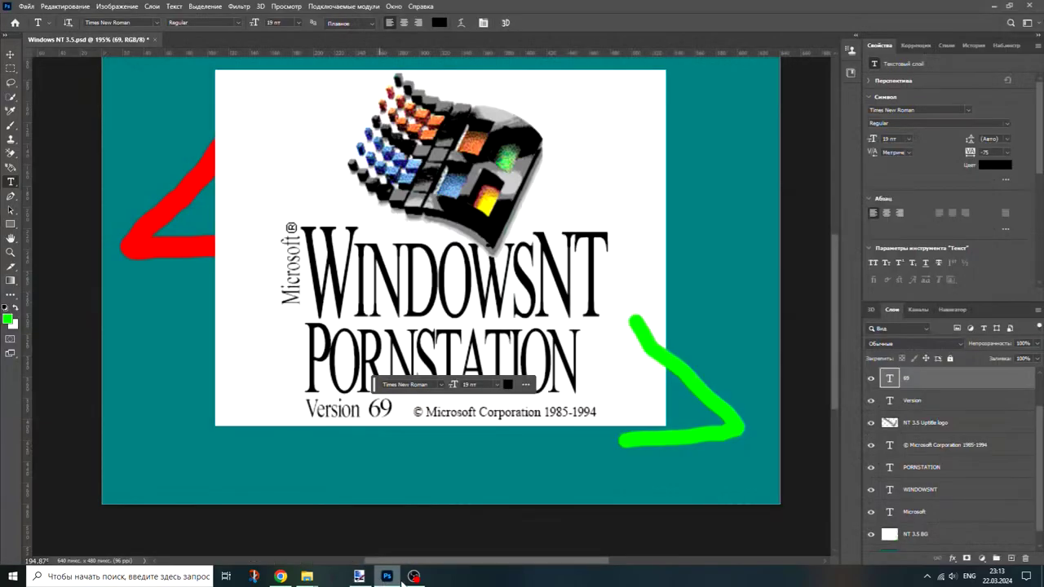